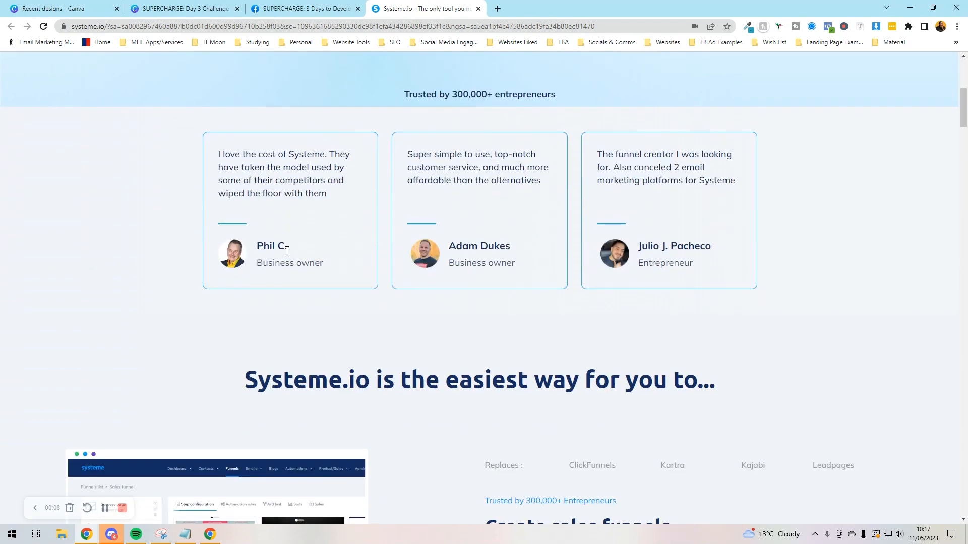
Step: Browse the homepage and open the Pricing page with the Free, Startup, Webinar and Unlimited plans
{"action": "scroll", "coordinate": [286, 254], "scroll_direction": "down", "scroll_amount": 5}
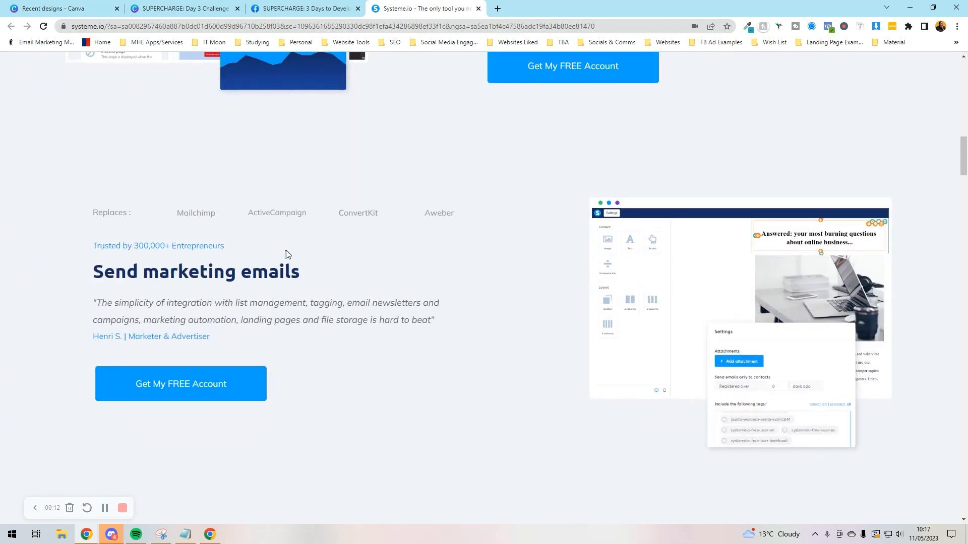
{"action": "scroll", "coordinate": [285, 253], "scroll_direction": "down", "scroll_amount": 12}
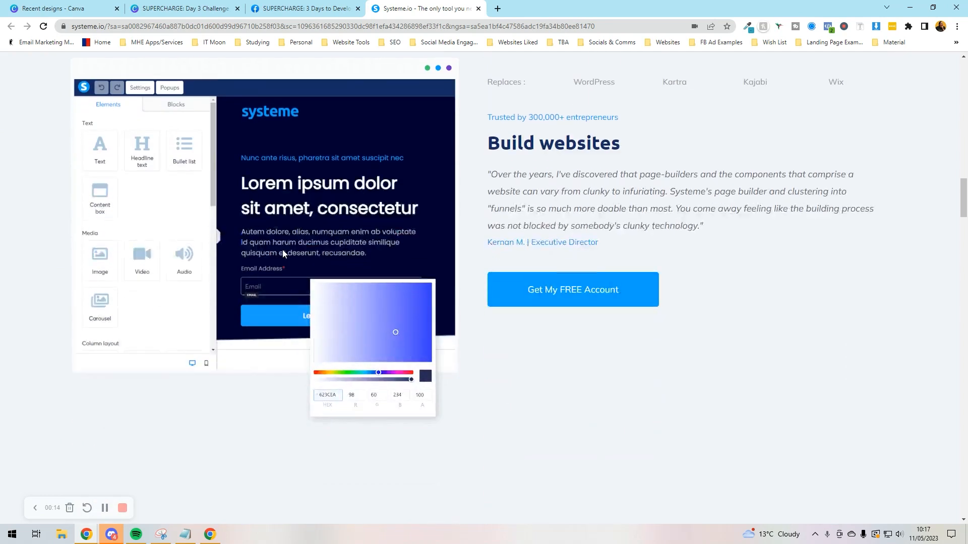
{"action": "scroll", "coordinate": [285, 253], "scroll_direction": "down", "scroll_amount": 5}
{"action": "scroll", "coordinate": [284, 250], "scroll_direction": "up", "scroll_amount": 18}
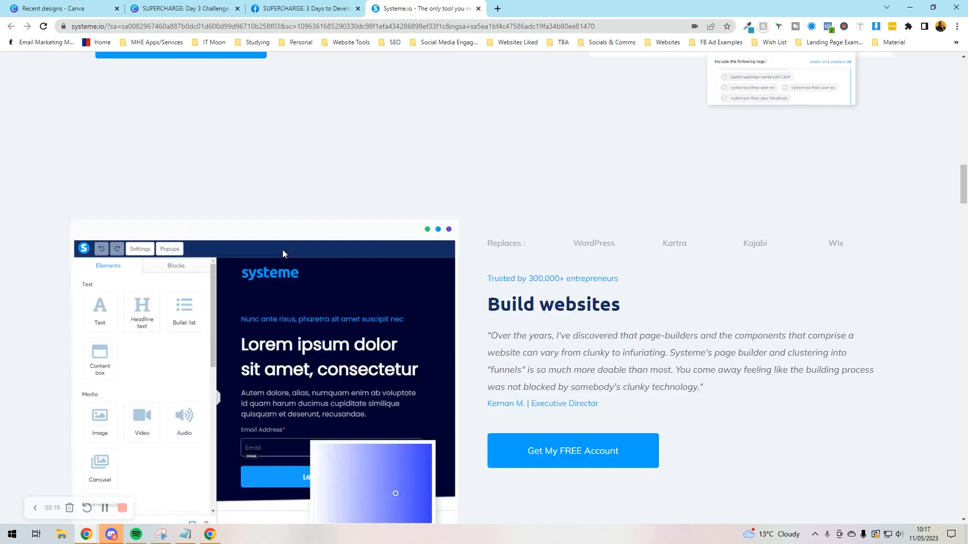
{"action": "scroll", "coordinate": [283, 249], "scroll_direction": "up", "scroll_amount": 10}
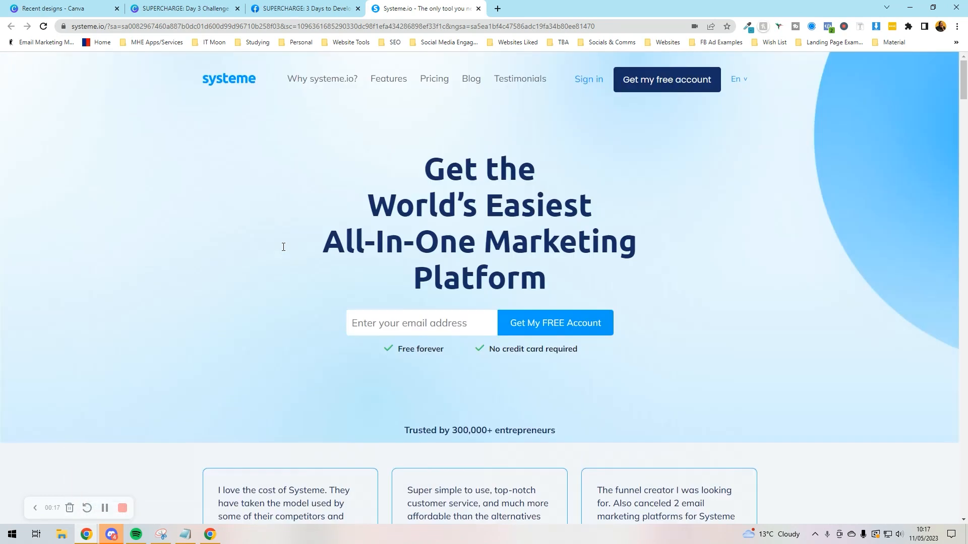
{"action": "left_click", "coordinate": [434, 83]}
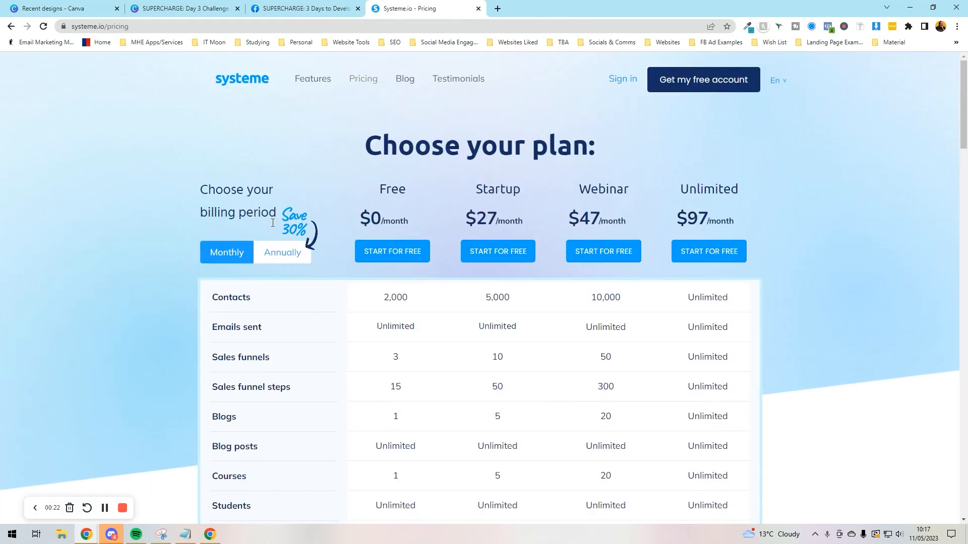
{"action": "left_click", "coordinate": [279, 258]}
{"action": "left_click", "coordinate": [246, 262]}
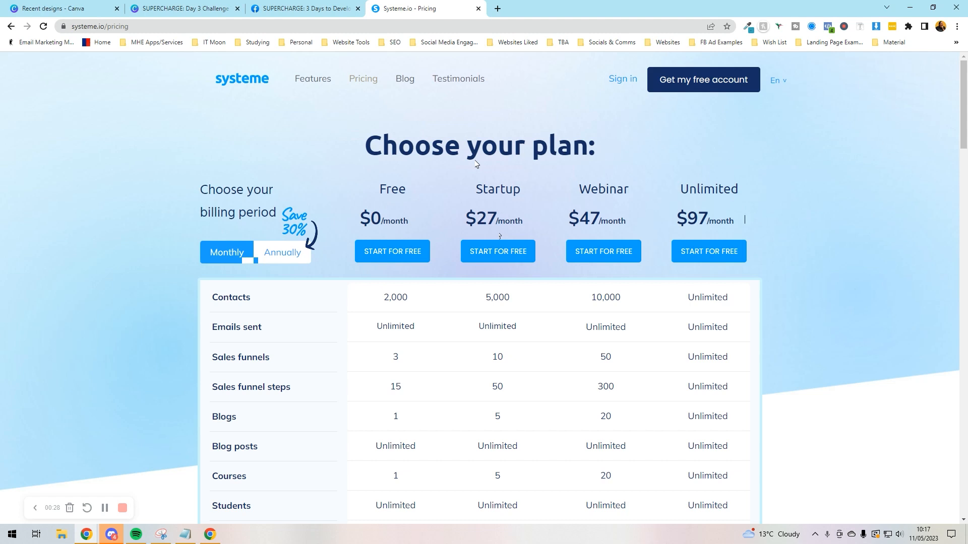
{"action": "left_click_drag", "start_coordinate": [745, 219], "coordinate": [378, 231]}
{"action": "left_click", "coordinate": [399, 218]}
{"action": "scroll", "coordinate": [398, 218], "scroll_direction": "down", "scroll_amount": 8}
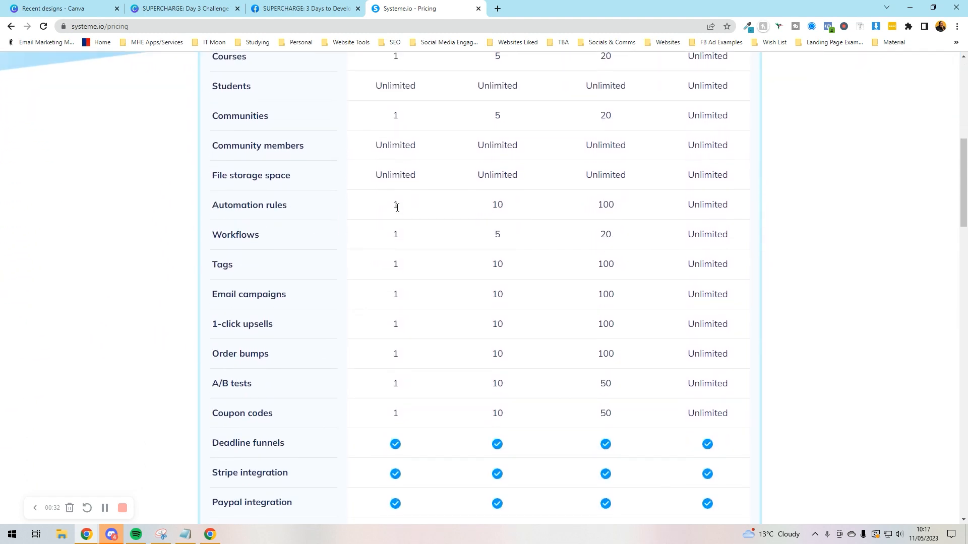
{"action": "scroll", "coordinate": [397, 207], "scroll_direction": "down", "scroll_amount": 8}
{"action": "scroll", "coordinate": [395, 211], "scroll_direction": "down", "scroll_amount": 2}
{"action": "scroll", "coordinate": [395, 210], "scroll_direction": "up", "scroll_amount": 3}
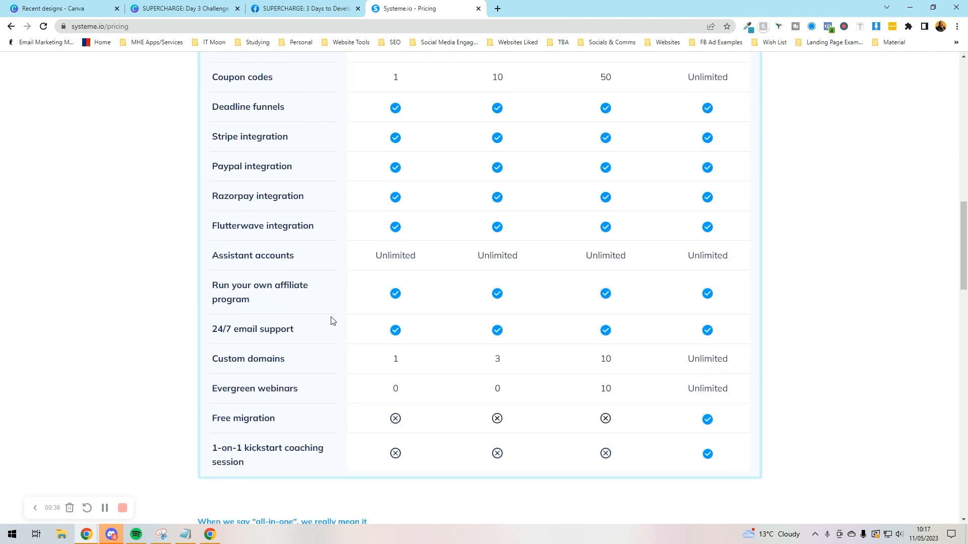
{"action": "scroll", "coordinate": [331, 320], "scroll_direction": "up", "scroll_amount": 7}
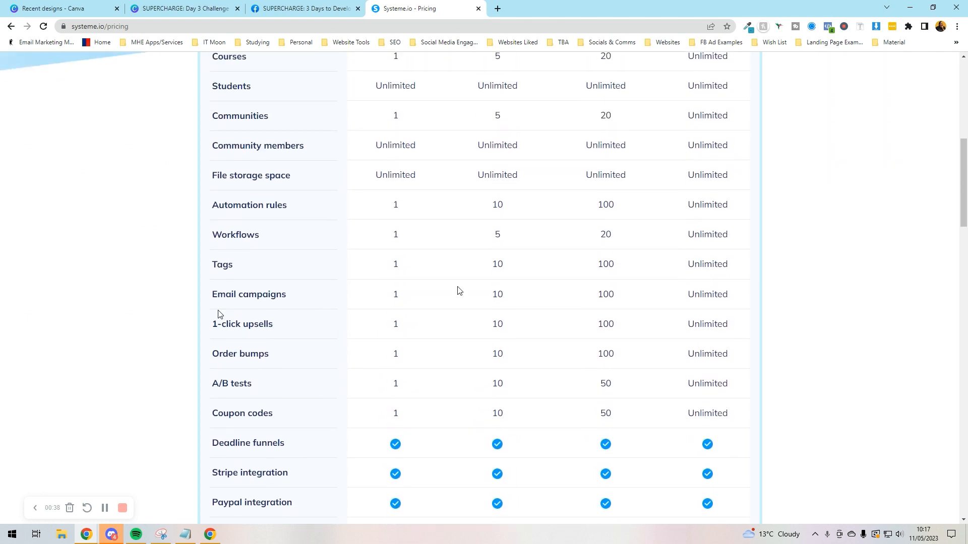
{"action": "scroll", "coordinate": [568, 242], "scroll_direction": "up", "scroll_amount": 8}
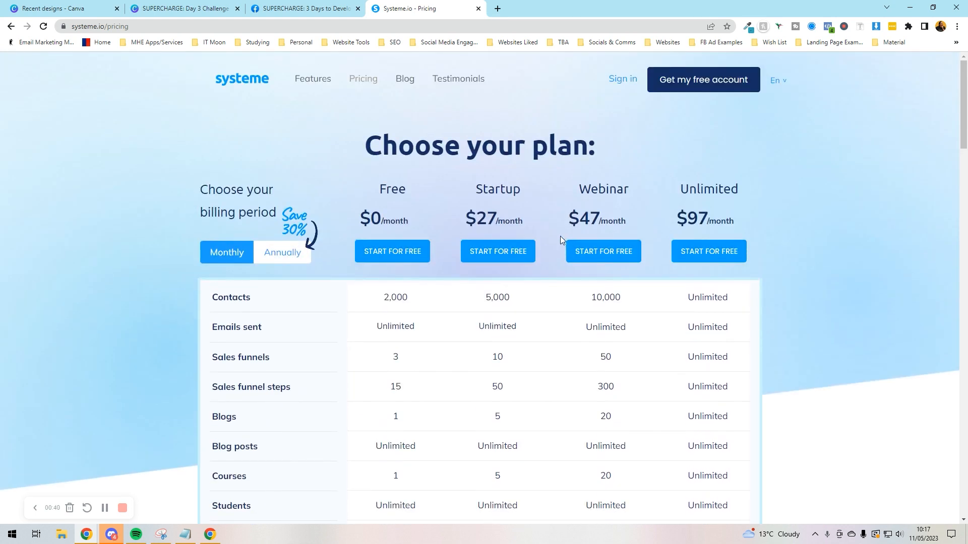
{"action": "right_click", "coordinate": [639, 81]}
Step: Open sign-in in a new tab and start a free account registration with an e-mail address
{"action": "left_click", "coordinate": [656, 89]}
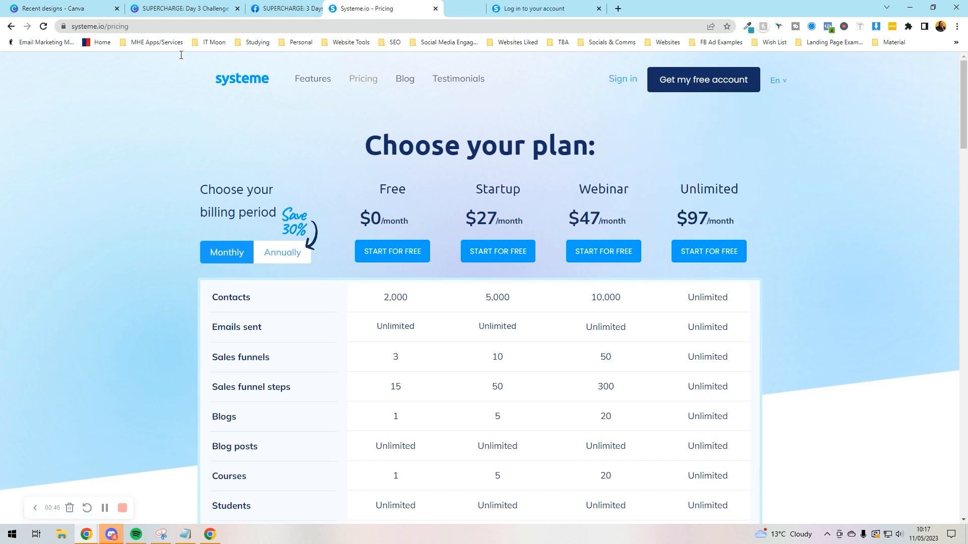
{"action": "left_click_drag", "start_coordinate": [329, 34], "coordinate": [322, 2]}
{"action": "left_click", "coordinate": [434, 8]}
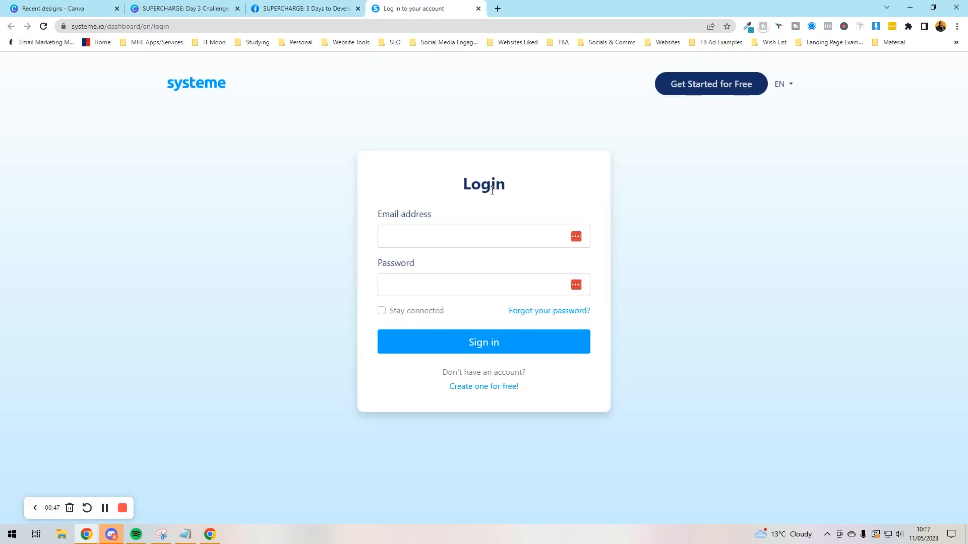
{"action": "left_click", "coordinate": [678, 91]}
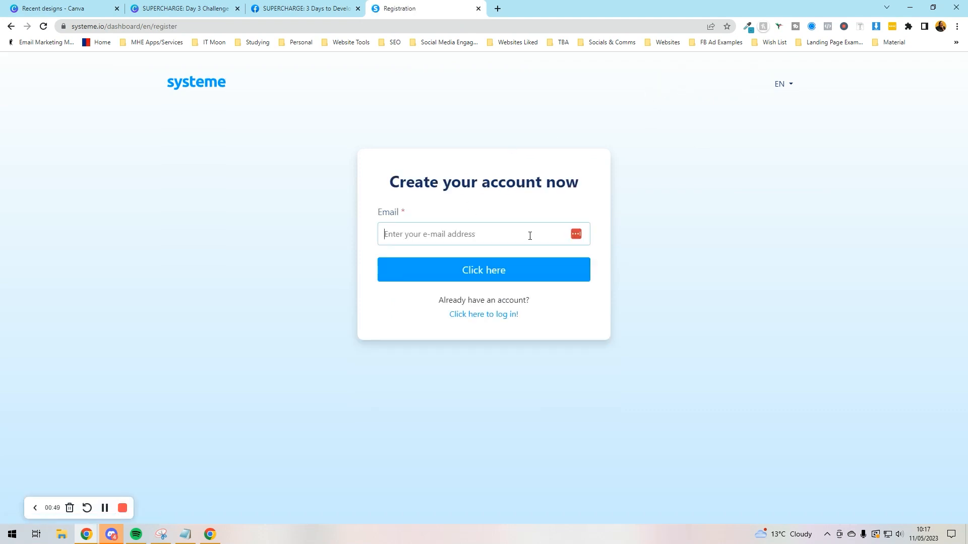
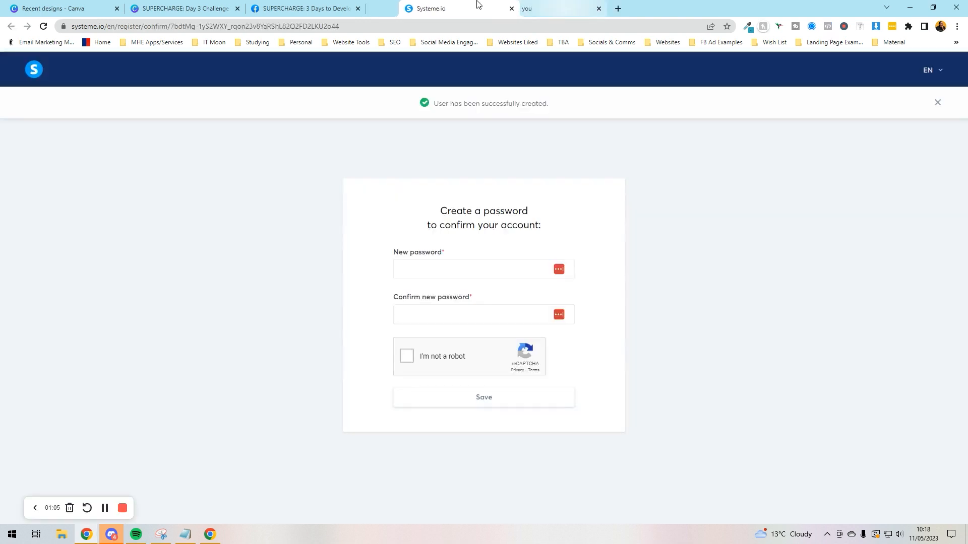
Step: Enter the account password in New password and again in Confirm new password
{"action": "left_click", "coordinate": [425, 276]}
{"action": "type", "text": "*****"}
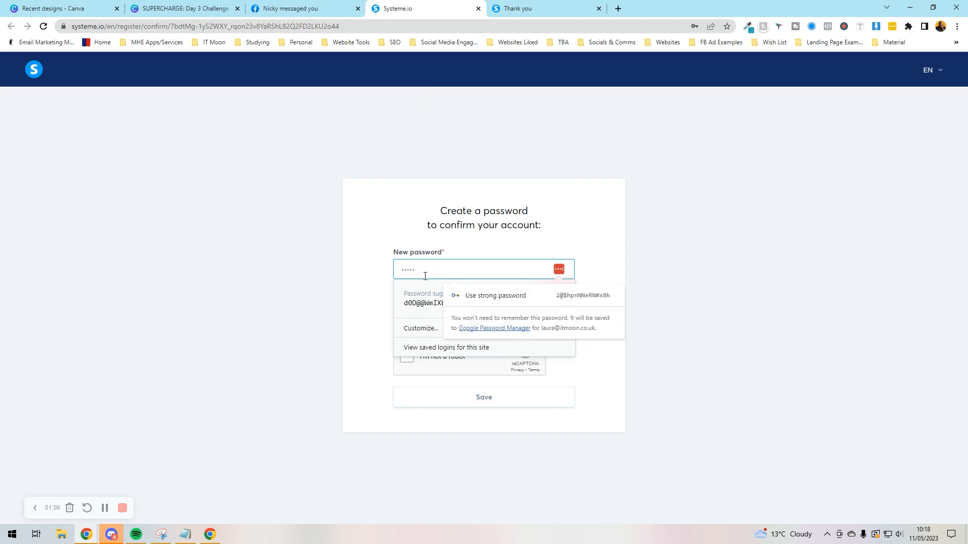
{"action": "type", "text": "*********"}
{"action": "key", "text": "Tab"}
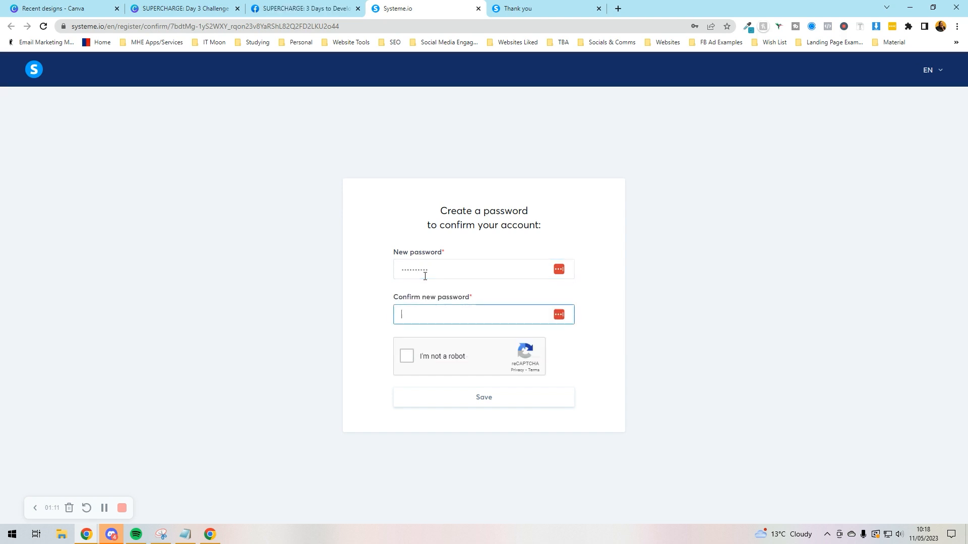
{"action": "type", "text": "******"}
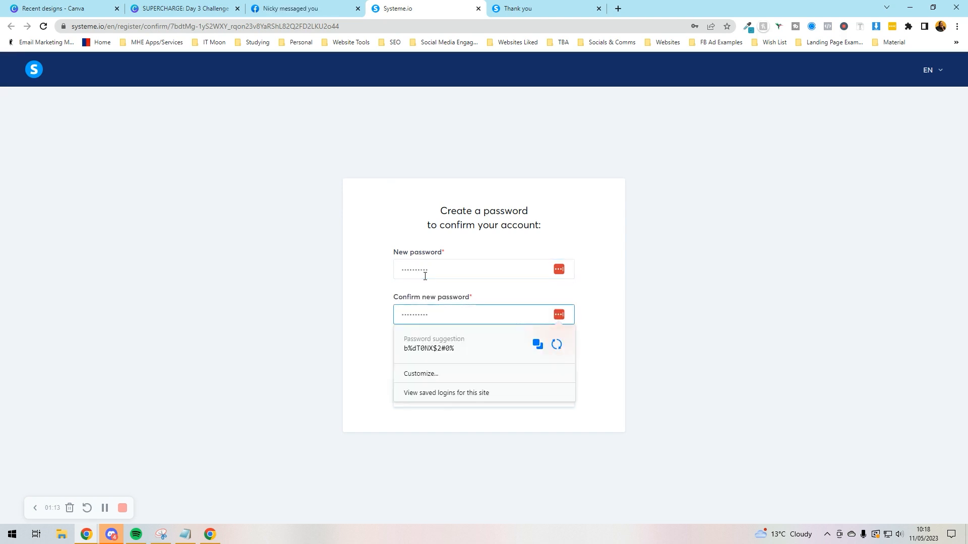
{"action": "left_click", "coordinate": [409, 240]}
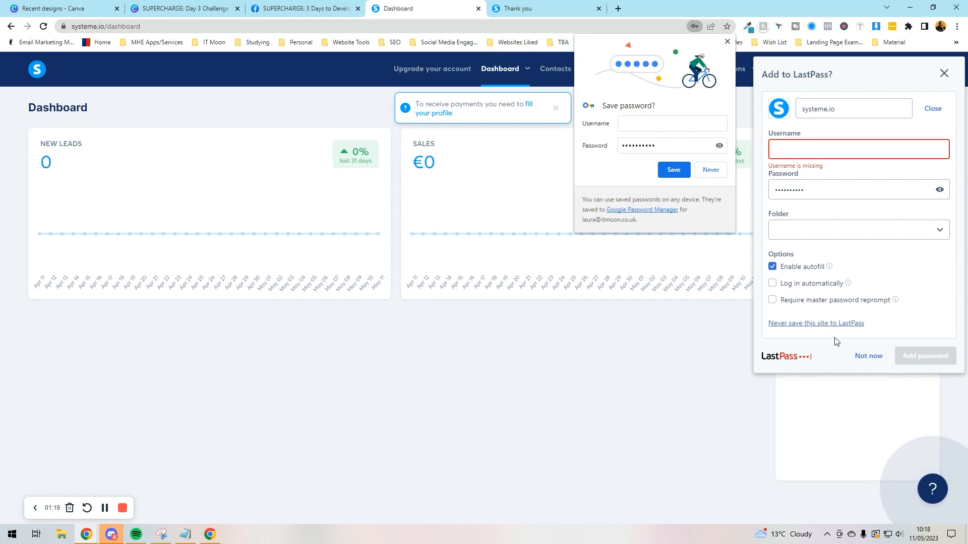
Step: Decline the LastPass save, dismiss the payment notice and view the empty Contacts list
{"action": "left_click", "coordinate": [869, 356]}
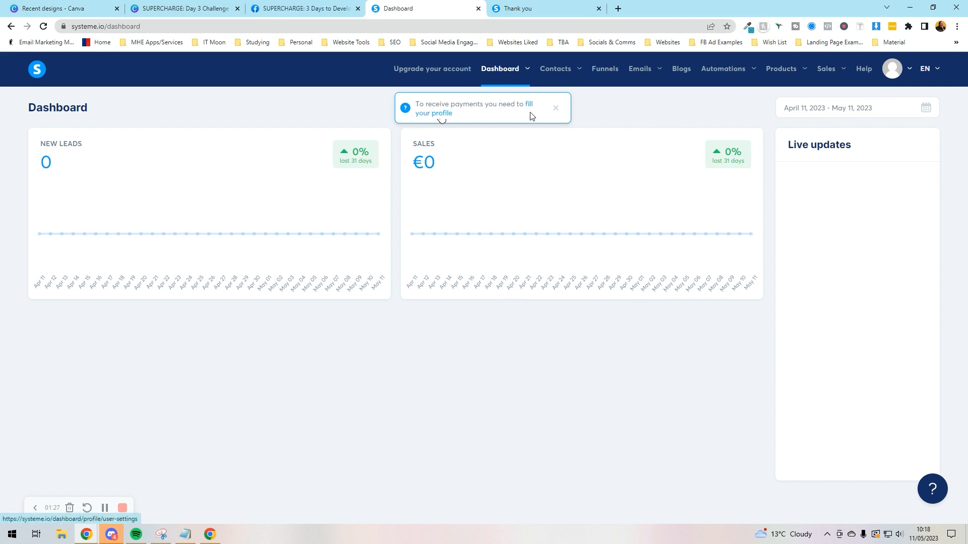
{"action": "left_click", "coordinate": [555, 108]}
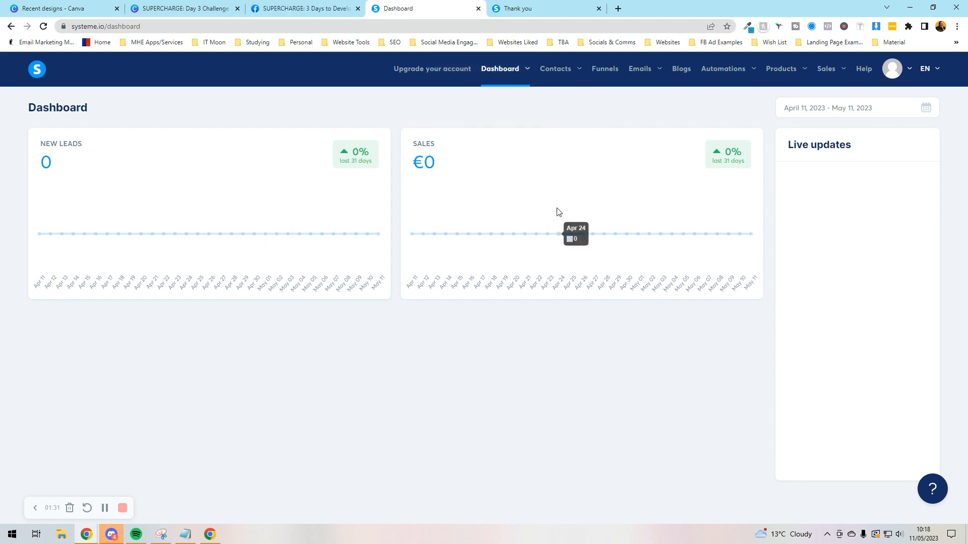
{"action": "mouse_move", "coordinate": [562, 69]}
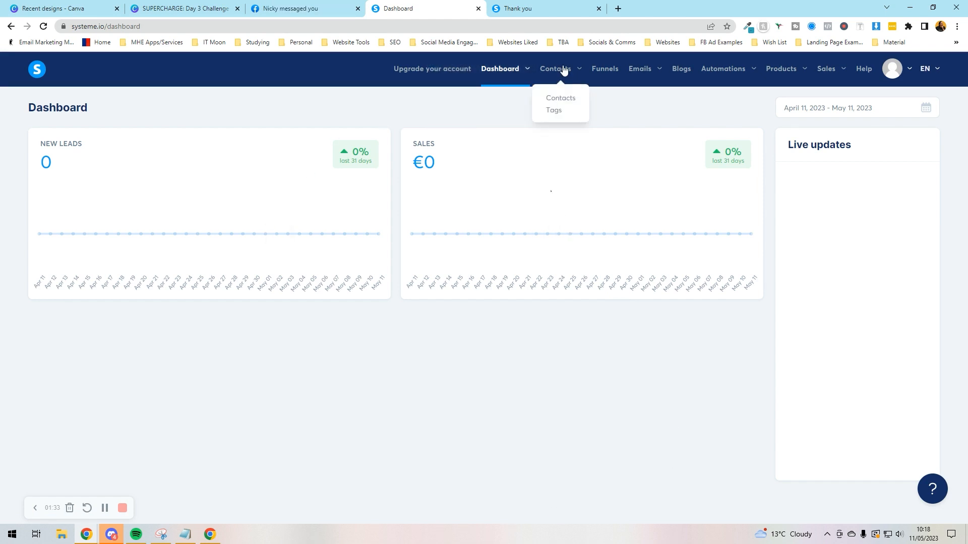
{"action": "left_click", "coordinate": [553, 99]}
{"action": "scroll", "coordinate": [155, 131], "scroll_direction": "down", "scroll_amount": 2}
{"action": "scroll", "coordinate": [156, 133], "scroll_direction": "up", "scroll_amount": 2}
Step: Check the empty Tags list, then go to the Funnels list
{"action": "mouse_move", "coordinate": [547, 70]}
{"action": "left_click", "coordinate": [549, 110]}
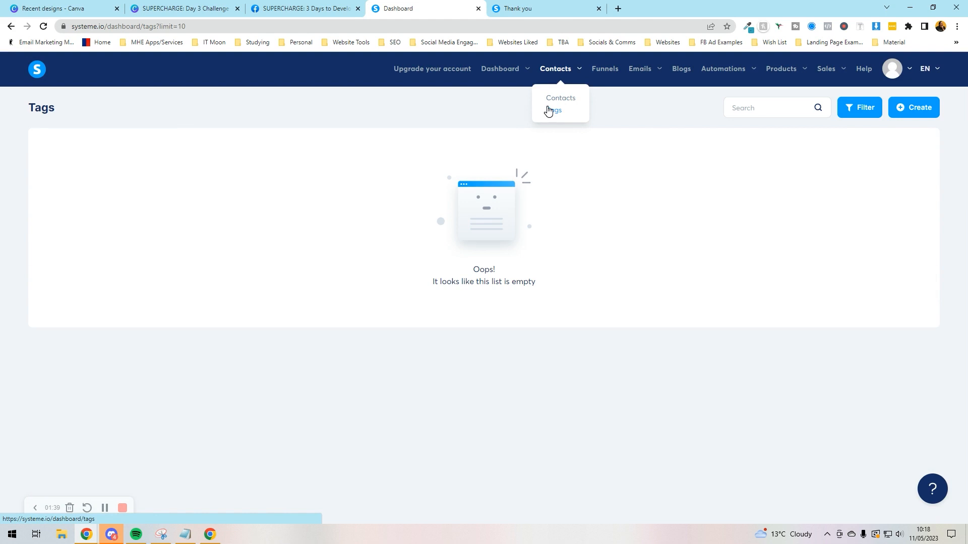
{"action": "left_click", "coordinate": [604, 69]}
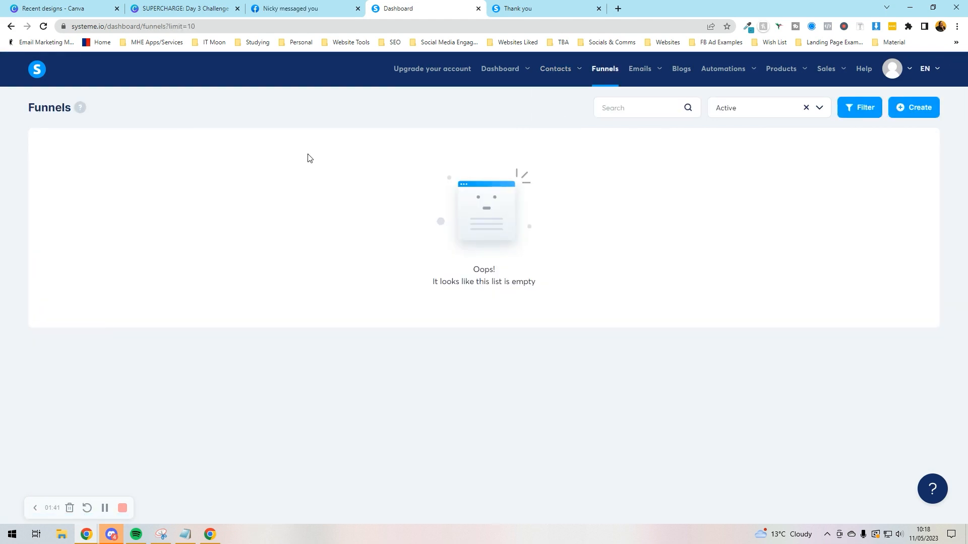
Step: Create a Custom-goal funnel named 'Test' on the existing domain, priced in Pound Sterling
{"action": "left_click", "coordinate": [909, 107]}
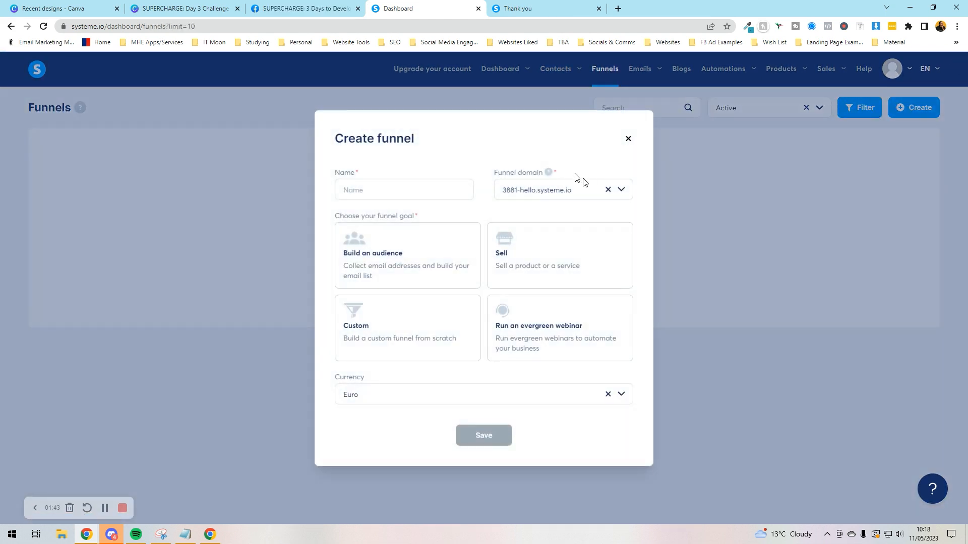
{"action": "left_click", "coordinate": [398, 183]}
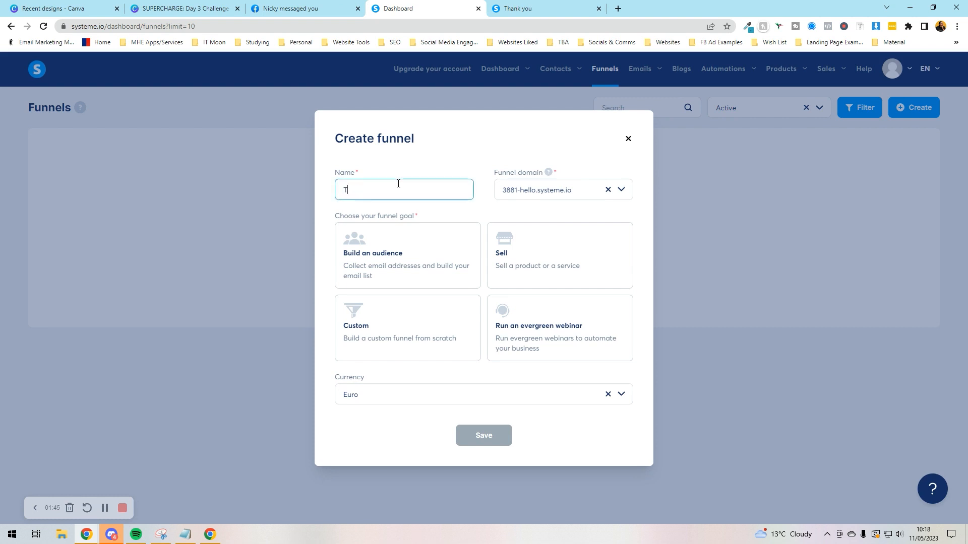
{"action": "left_click", "coordinate": [510, 194]}
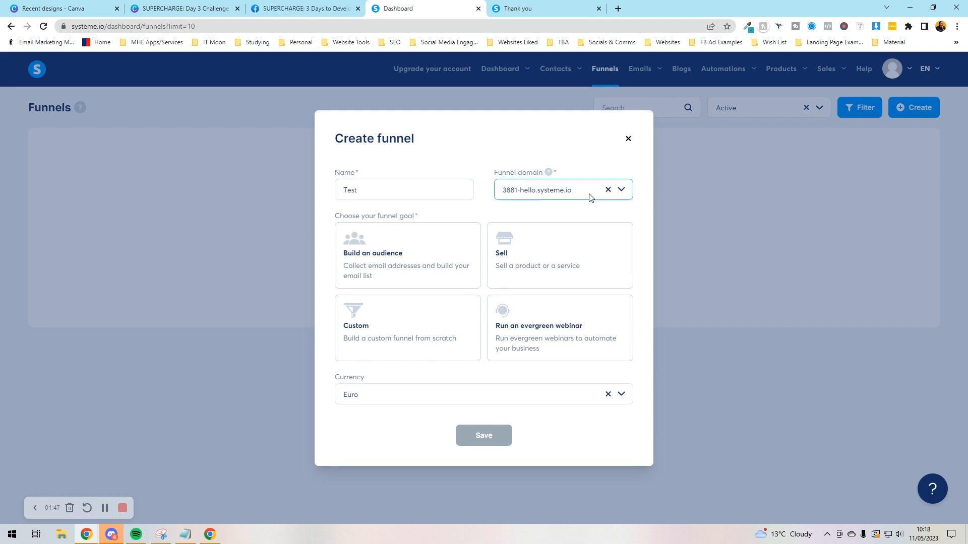
{"action": "left_click", "coordinate": [621, 190]}
{"action": "left_click", "coordinate": [622, 190]}
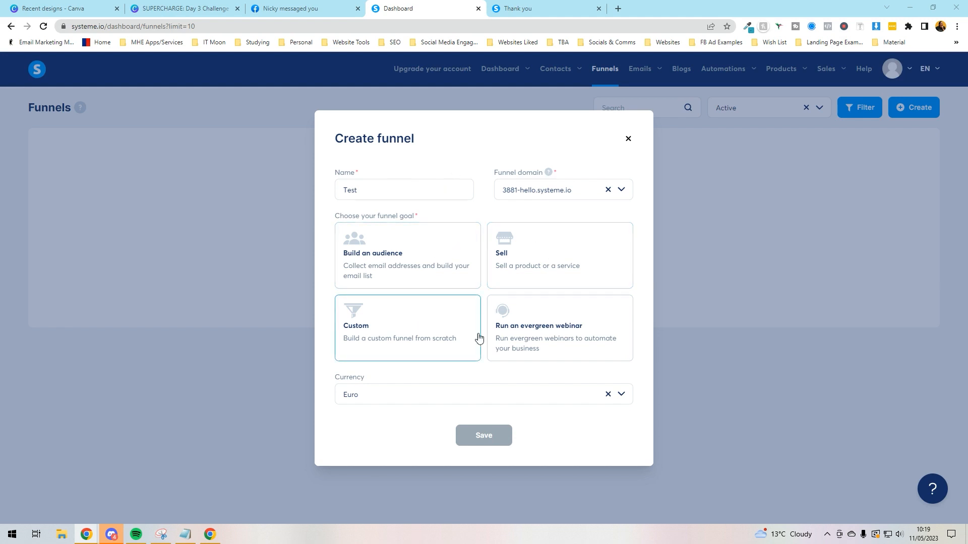
{"action": "left_click", "coordinate": [403, 321]}
{"action": "left_click", "coordinate": [427, 402]}
{"action": "left_click", "coordinate": [621, 398]}
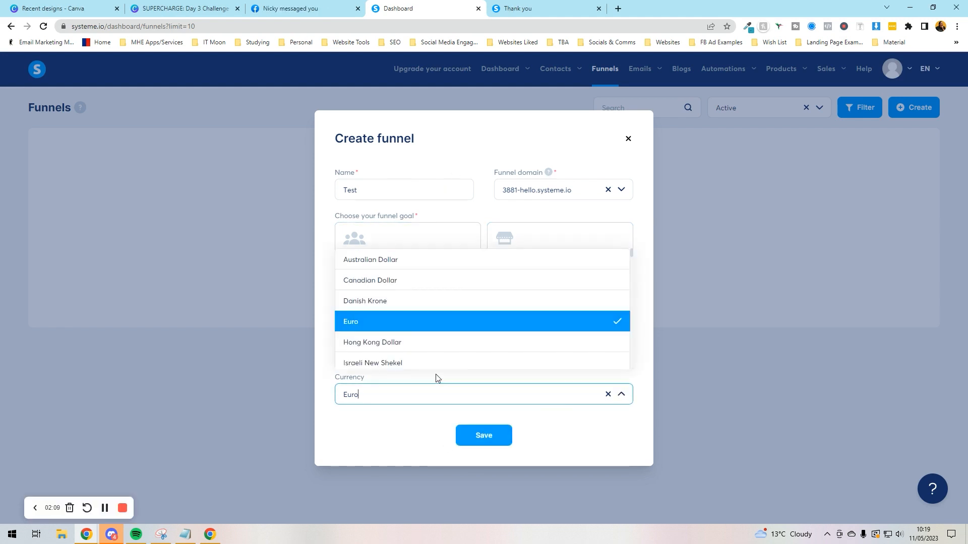
{"action": "scroll", "coordinate": [387, 322], "scroll_direction": "down", "scroll_amount": 5}
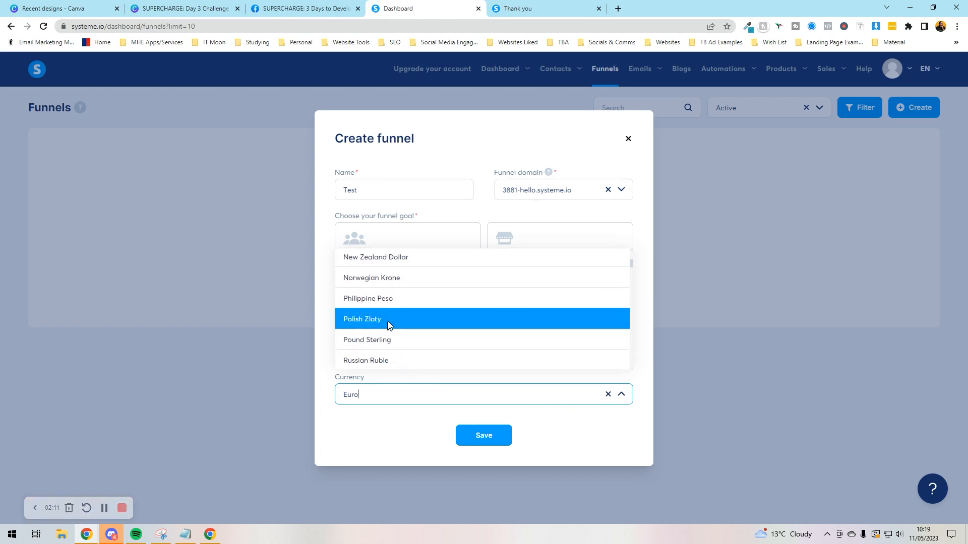
{"action": "left_click", "coordinate": [386, 337]}
{"action": "left_click", "coordinate": [467, 439]}
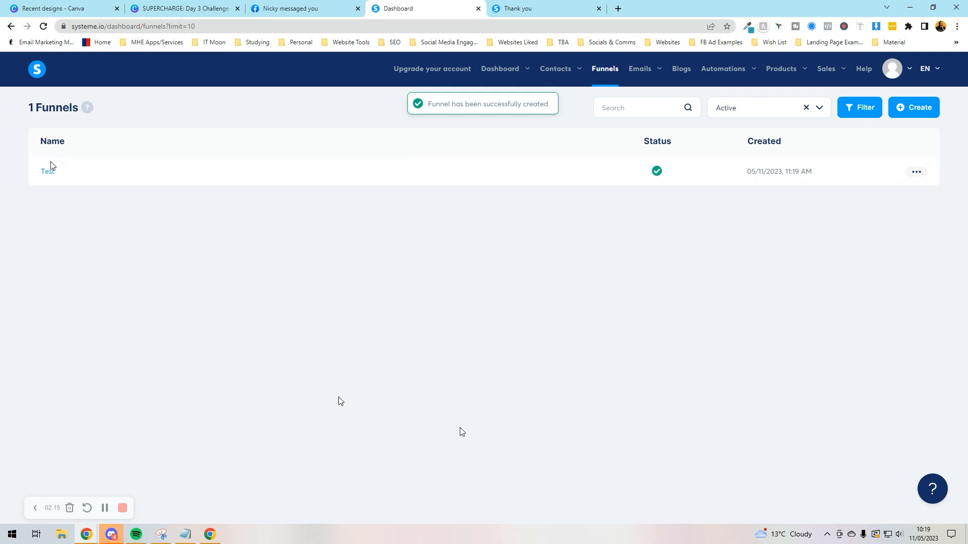
Step: Add a step named 'Page 1' with type Sales page to the Test funnel
{"action": "left_click", "coordinate": [48, 173]}
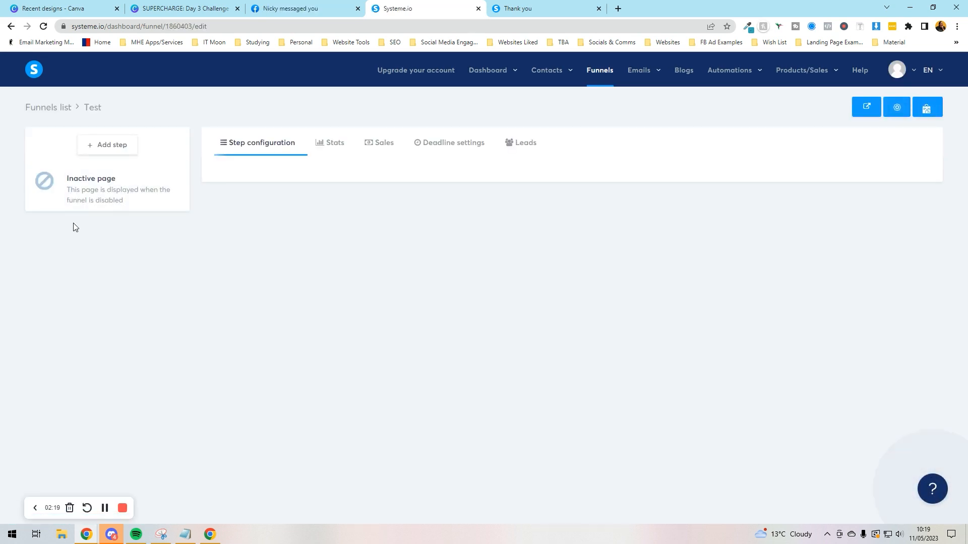
{"action": "left_click", "coordinate": [119, 150]}
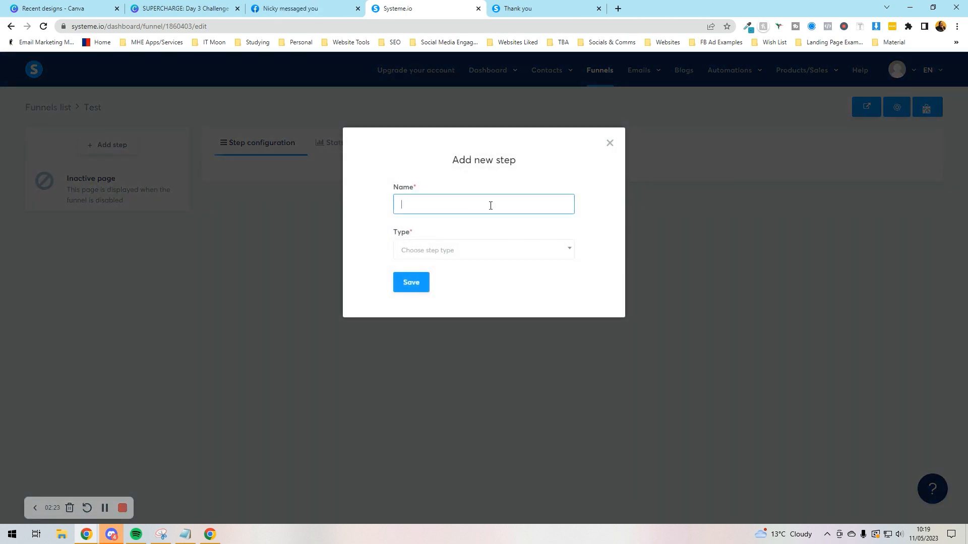
{"action": "type", "text": "Page 1"}
{"action": "key", "text": "Return"}
{"action": "left_click", "coordinate": [488, 255]}
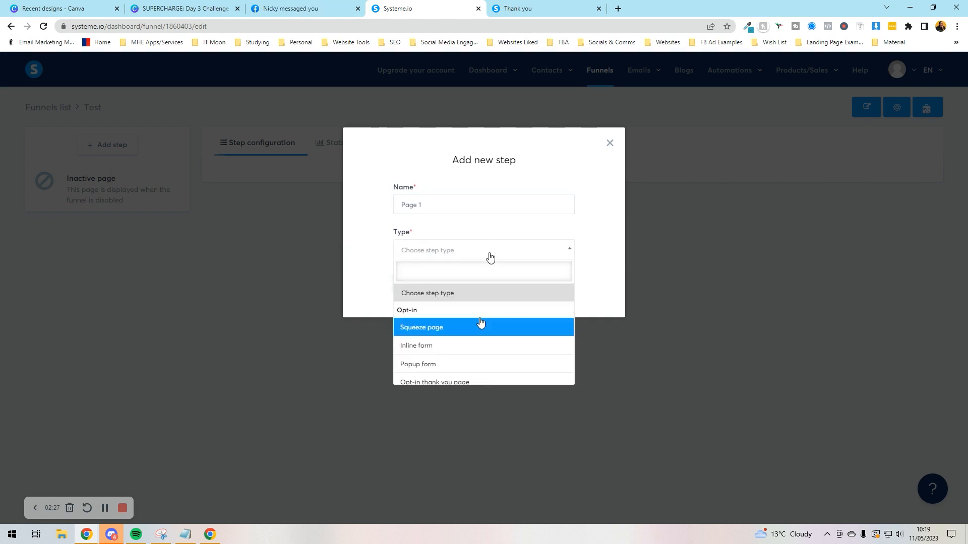
{"action": "scroll", "coordinate": [481, 323], "scroll_direction": "down", "scroll_amount": 4}
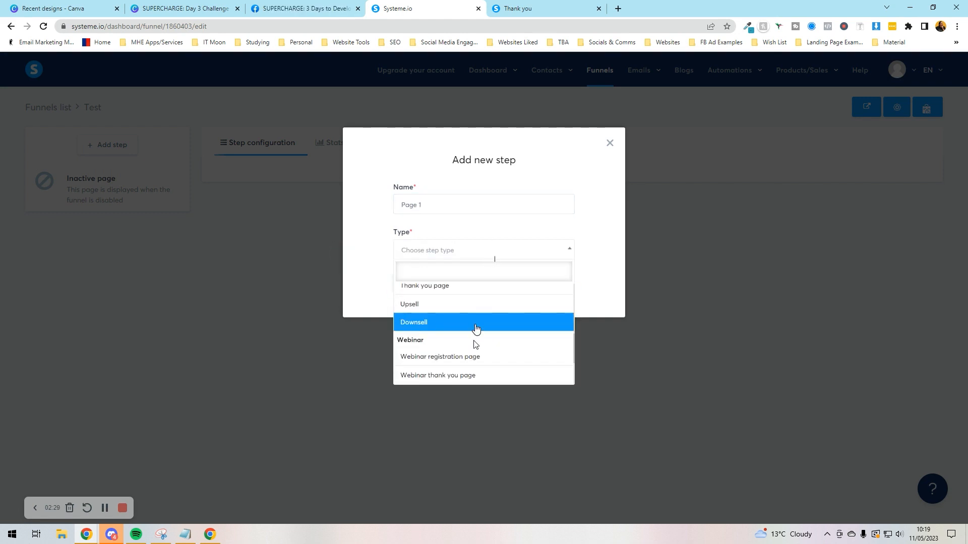
{"action": "scroll", "coordinate": [476, 328], "scroll_direction": "down", "scroll_amount": 2}
{"action": "scroll", "coordinate": [476, 329], "scroll_direction": "up", "scroll_amount": 4}
{"action": "scroll", "coordinate": [476, 329], "scroll_direction": "up", "scroll_amount": 1}
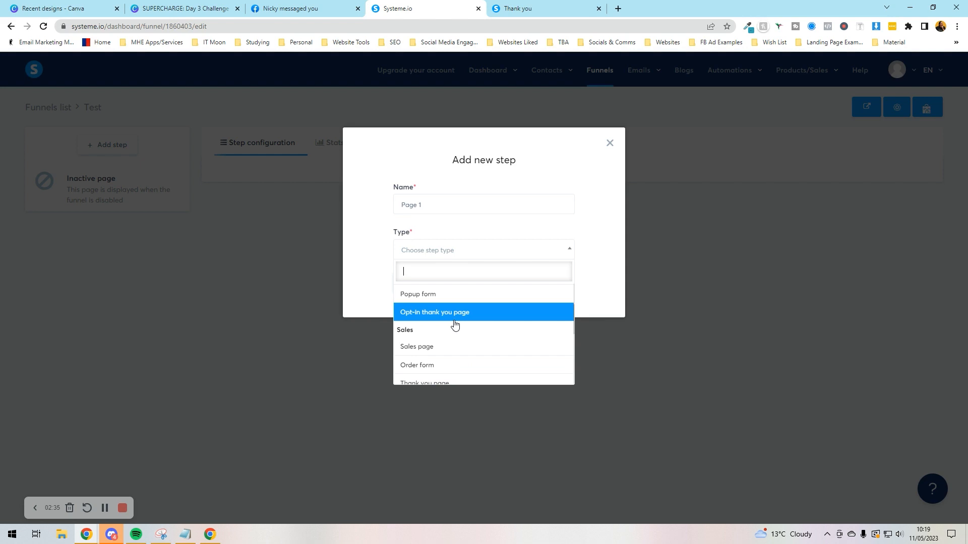
{"action": "scroll", "coordinate": [456, 314], "scroll_direction": "down", "scroll_amount": 2}
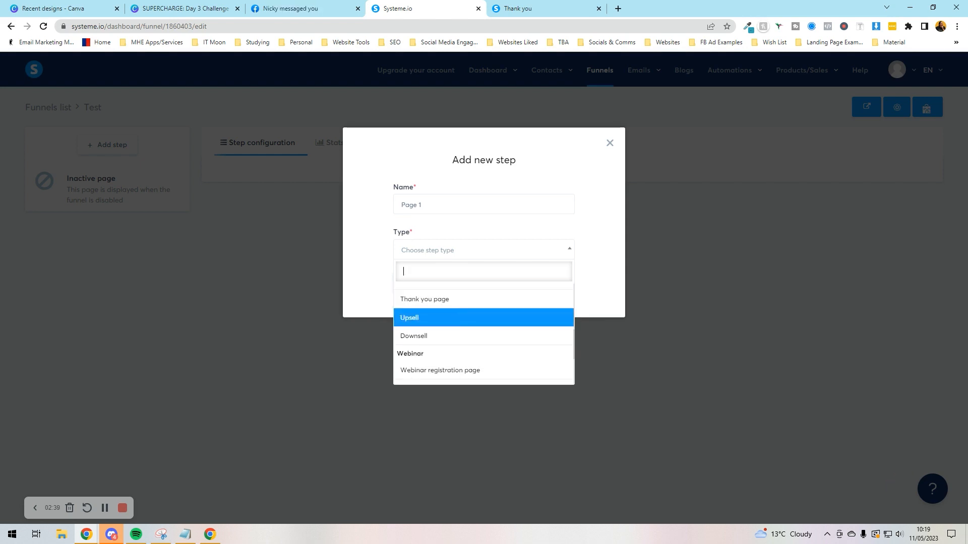
{"action": "scroll", "coordinate": [456, 330], "scroll_direction": "up", "scroll_amount": 2}
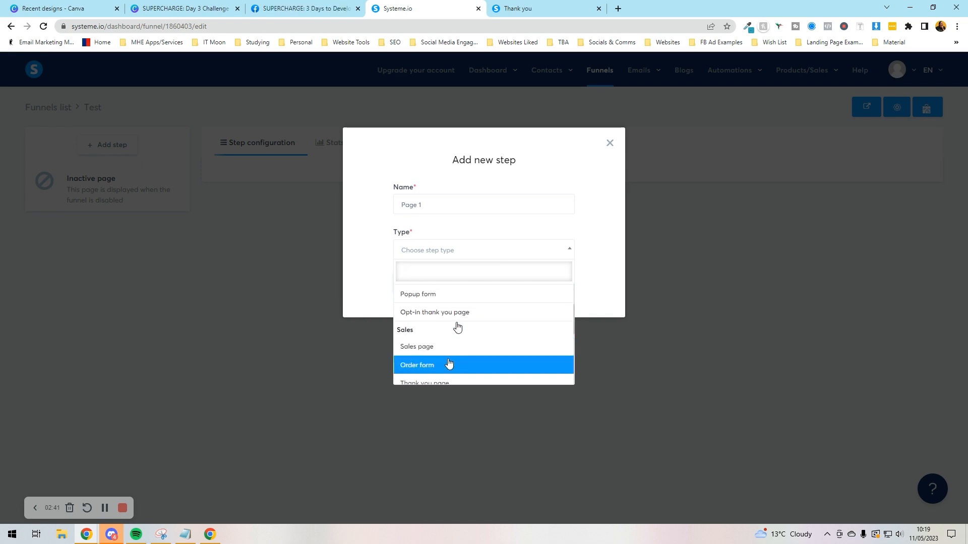
{"action": "left_click", "coordinate": [444, 346]}
{"action": "left_click", "coordinate": [422, 282]}
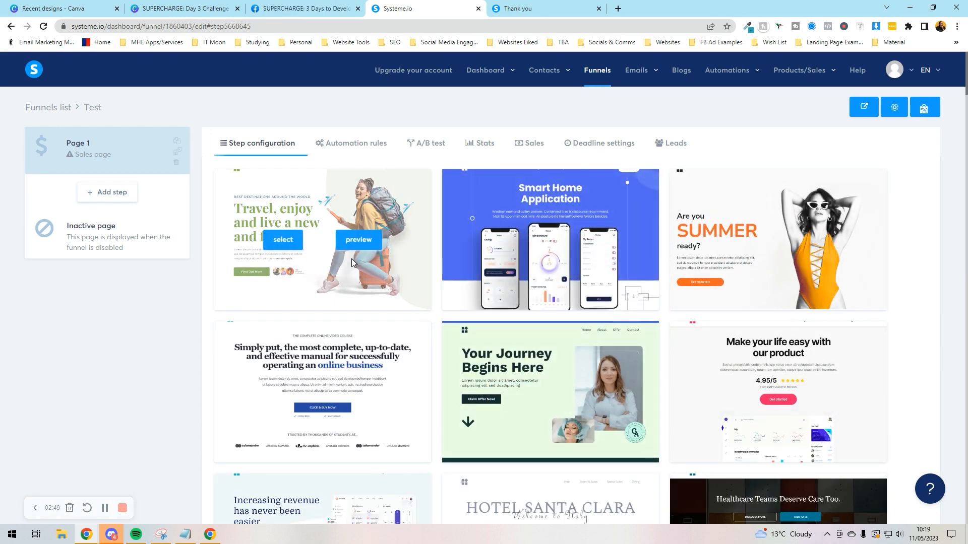
Step: Apply the 'Increasing revenue has never been easier' template to Page 1 and open it for editing
{"action": "scroll", "coordinate": [352, 260], "scroll_direction": "down", "scroll_amount": 3}
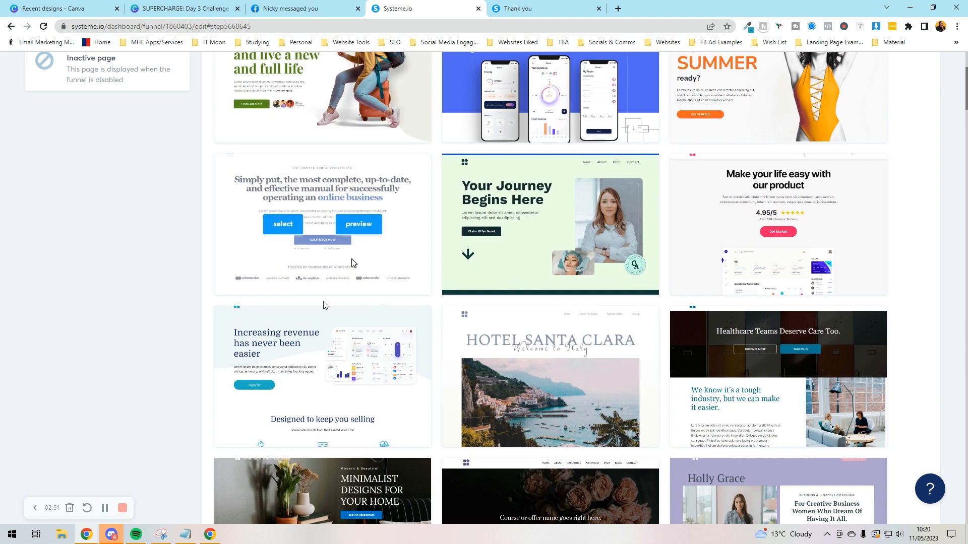
{"action": "left_click", "coordinate": [297, 377]}
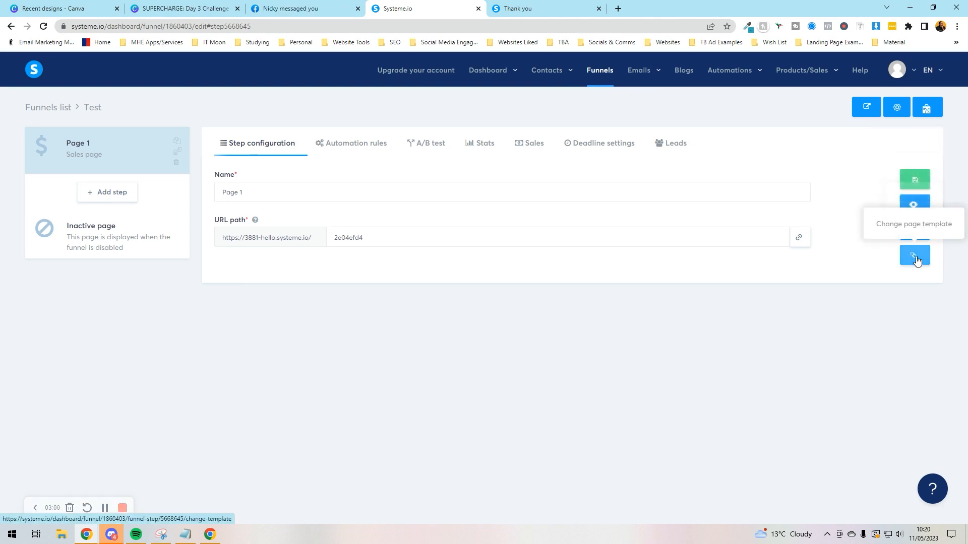
{"action": "left_click", "coordinate": [925, 236]}
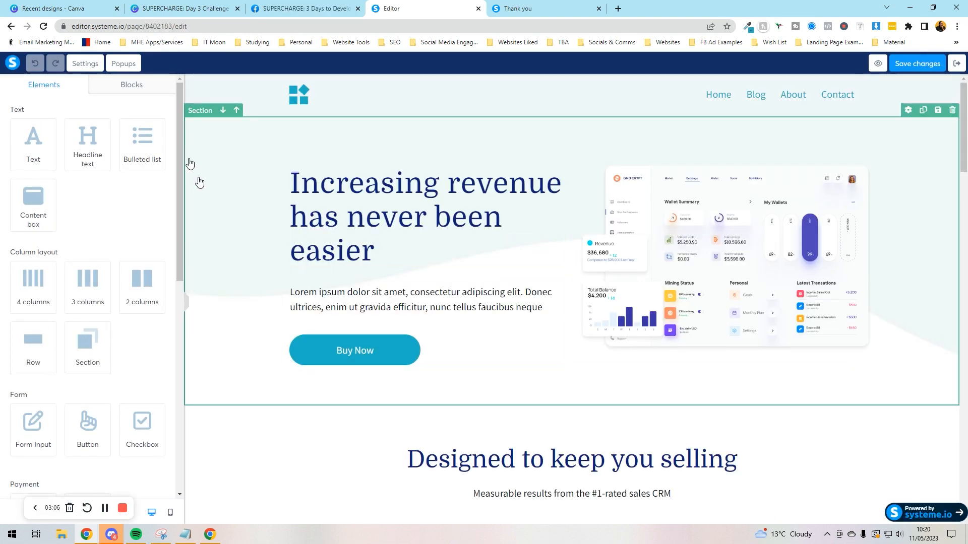
{"action": "left_click", "coordinate": [373, 220]}
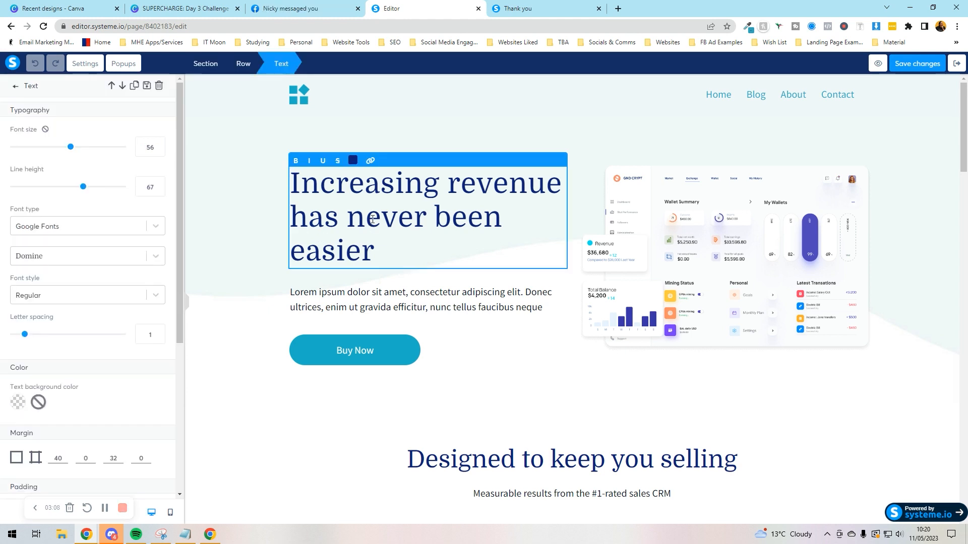
{"action": "left_click", "coordinate": [352, 301]}
{"action": "left_click", "coordinate": [398, 339]}
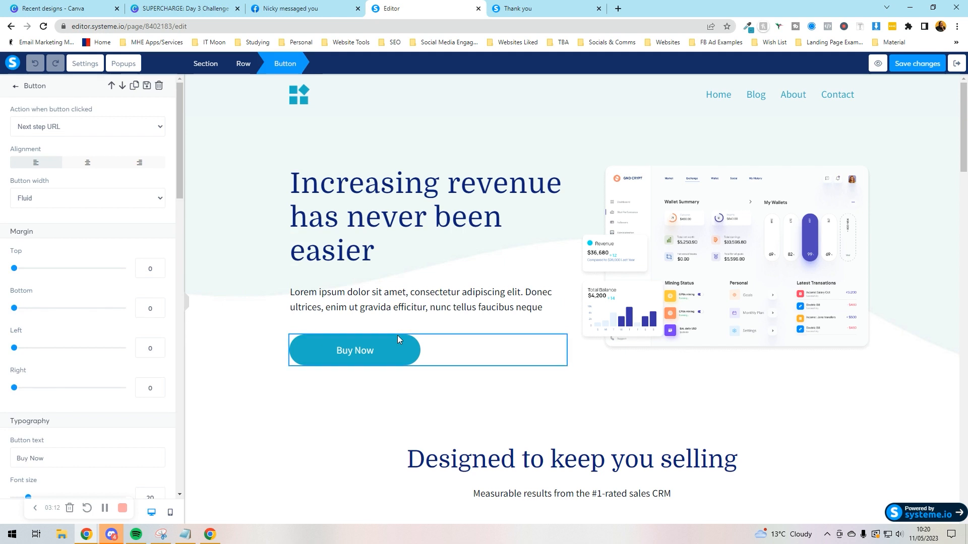
{"action": "scroll", "coordinate": [64, 216], "scroll_direction": "down", "scroll_amount": 10}
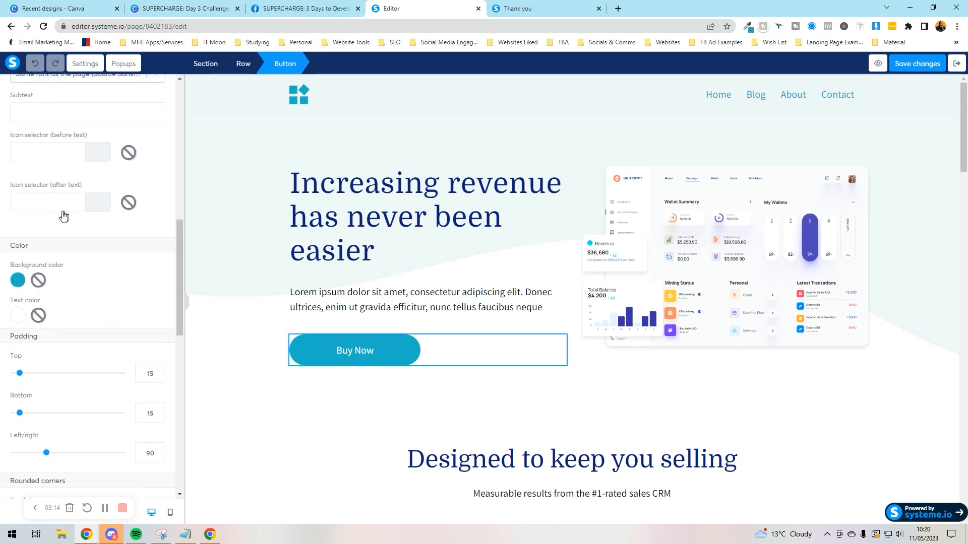
{"action": "left_click", "coordinate": [679, 274]}
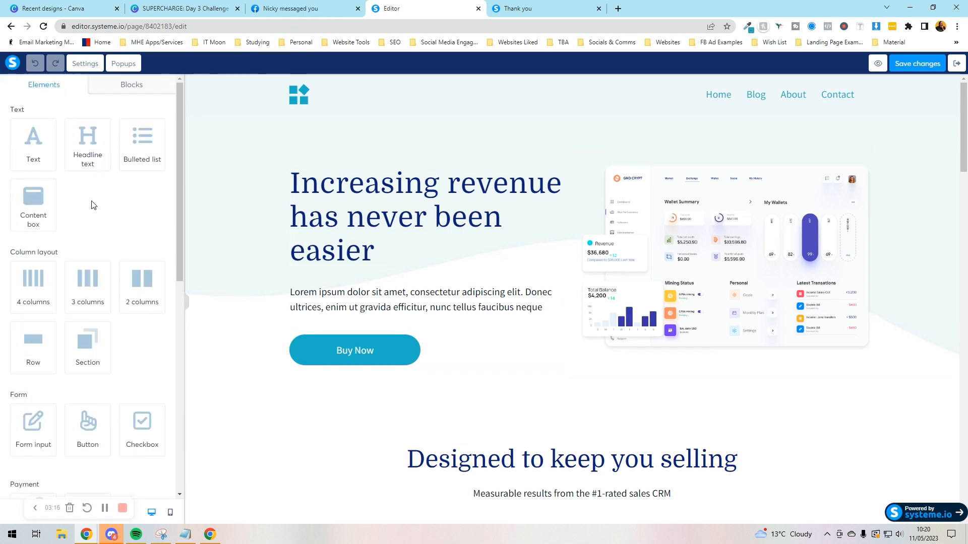
{"action": "scroll", "coordinate": [94, 197], "scroll_direction": "down", "scroll_amount": 5}
{"action": "scroll", "coordinate": [95, 198], "scroll_direction": "up", "scroll_amount": 6}
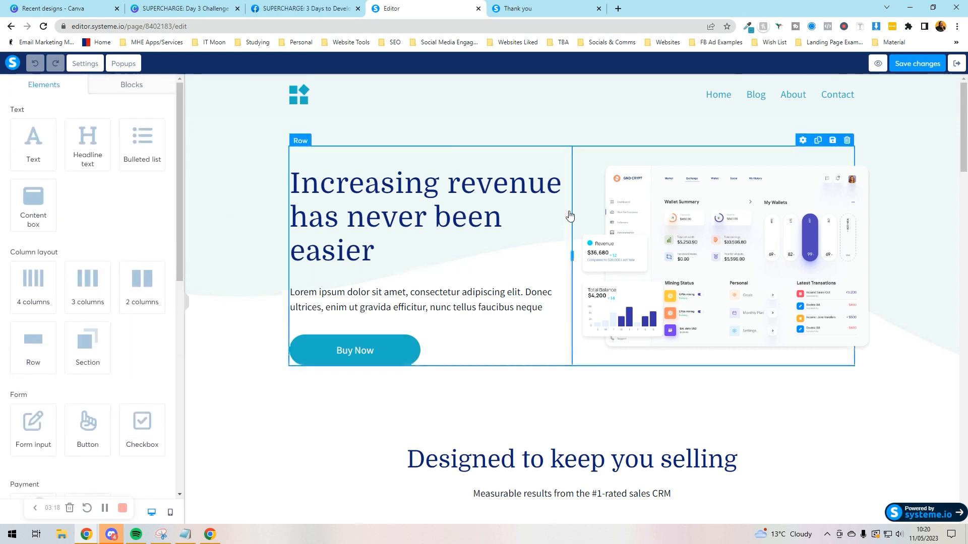
{"action": "scroll", "coordinate": [568, 214], "scroll_direction": "down", "scroll_amount": 11}
{"action": "scroll", "coordinate": [145, 289], "scroll_direction": "down", "scroll_amount": 5}
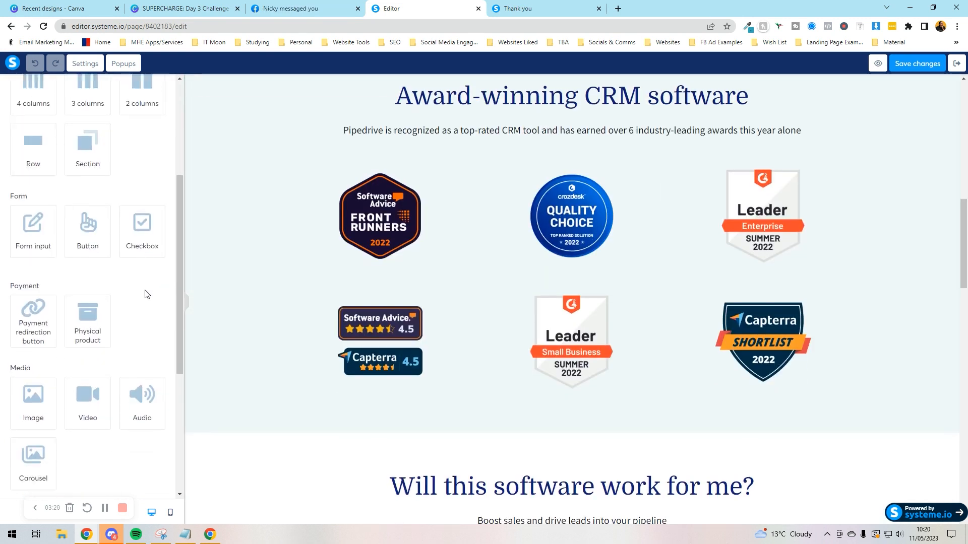
{"action": "scroll", "coordinate": [584, 292], "scroll_direction": "down", "scroll_amount": 15}
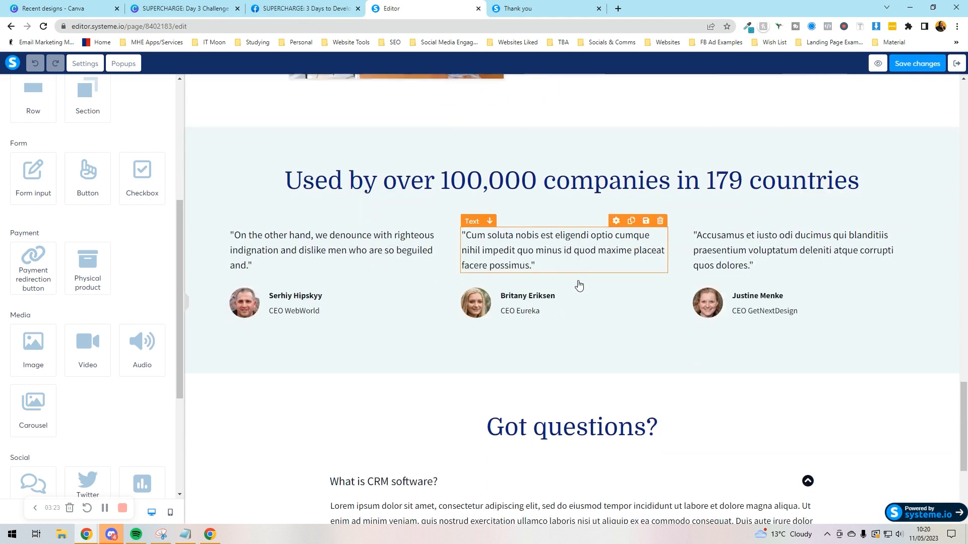
{"action": "scroll", "coordinate": [579, 286], "scroll_direction": "down", "scroll_amount": 5}
{"action": "scroll", "coordinate": [36, 279], "scroll_direction": "down", "scroll_amount": 4}
{"action": "scroll", "coordinate": [40, 275], "scroll_direction": "up", "scroll_amount": 5}
Step: Place a form input above the Got questions? section and set its type to First name
{"action": "left_click_drag", "start_coordinate": [44, 253], "coordinate": [521, 158]}
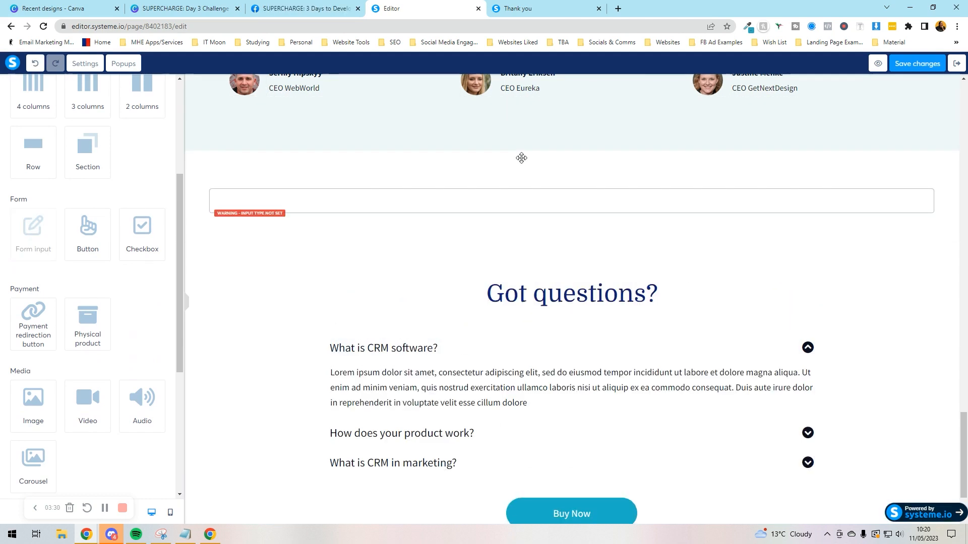
{"action": "left_click", "coordinate": [364, 215]}
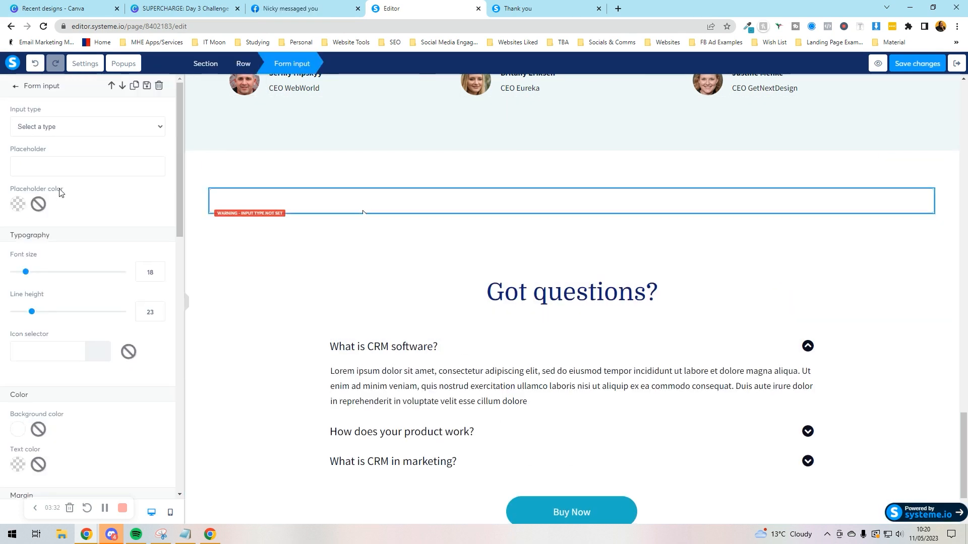
{"action": "left_click", "coordinate": [83, 128]}
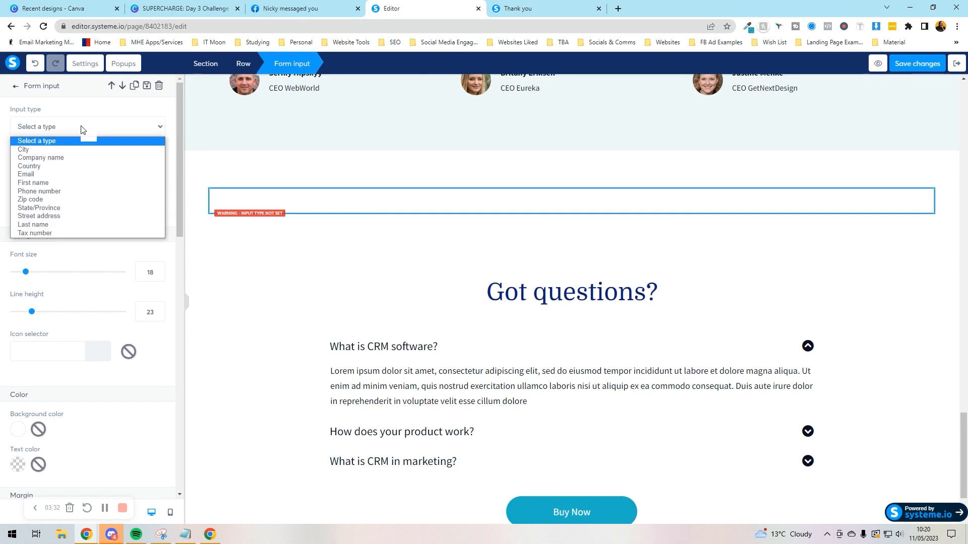
{"action": "left_click", "coordinate": [57, 182]}
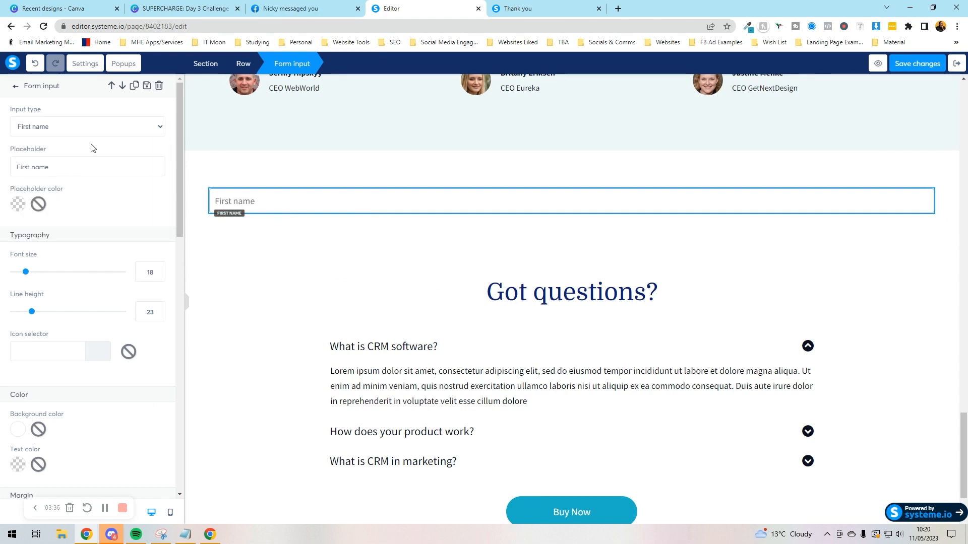
{"action": "scroll", "coordinate": [100, 226], "scroll_direction": "down", "scroll_amount": 12}
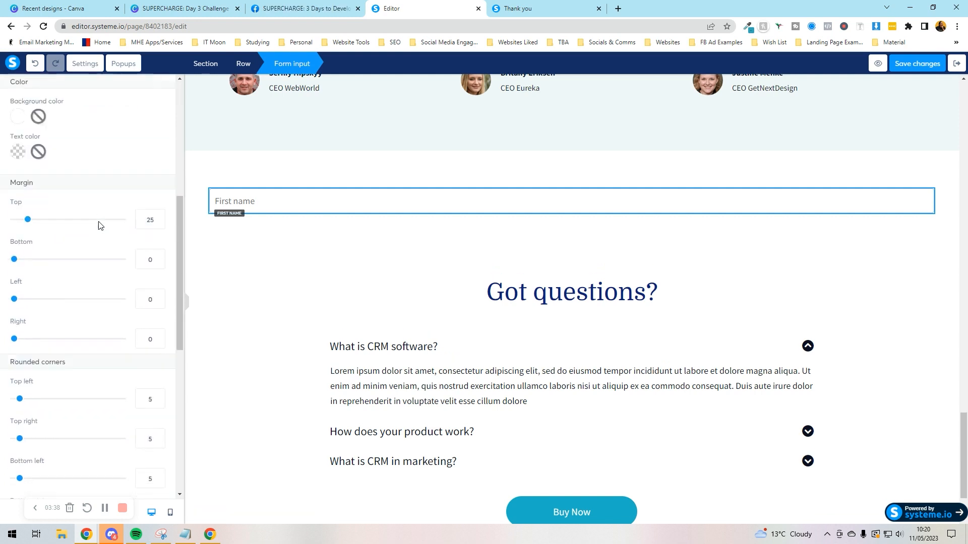
{"action": "scroll", "coordinate": [101, 226], "scroll_direction": "down", "scroll_amount": 3}
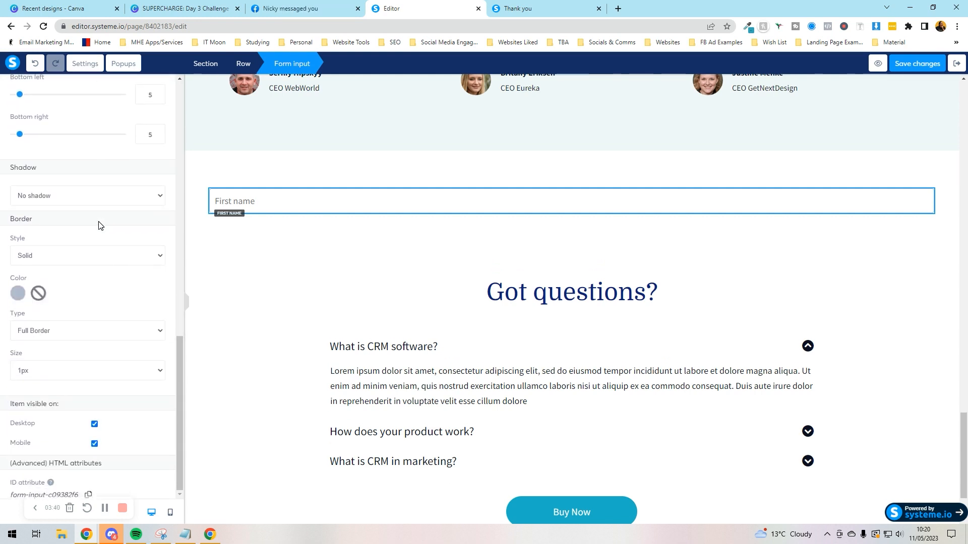
{"action": "scroll", "coordinate": [101, 225], "scroll_direction": "up", "scroll_amount": 15}
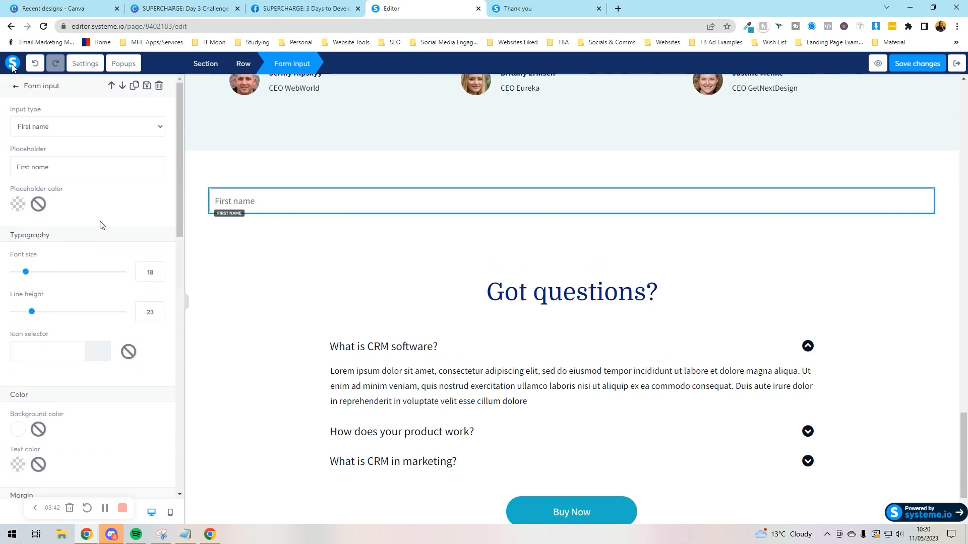
{"action": "left_click", "coordinate": [15, 87]}
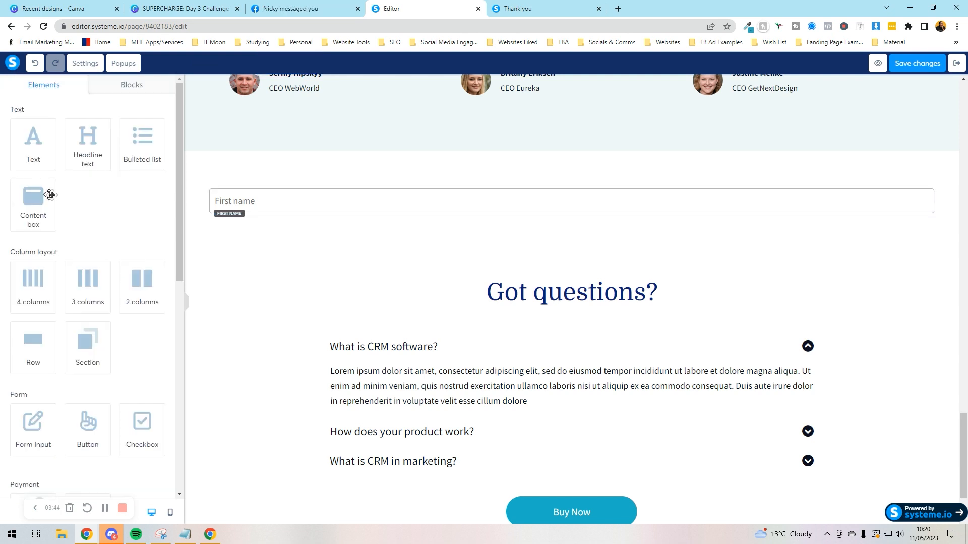
Step: Add a second form input below First name and set its type to Email
{"action": "left_click_drag", "start_coordinate": [35, 438], "coordinate": [313, 214]}
{"action": "left_click", "coordinate": [314, 246]}
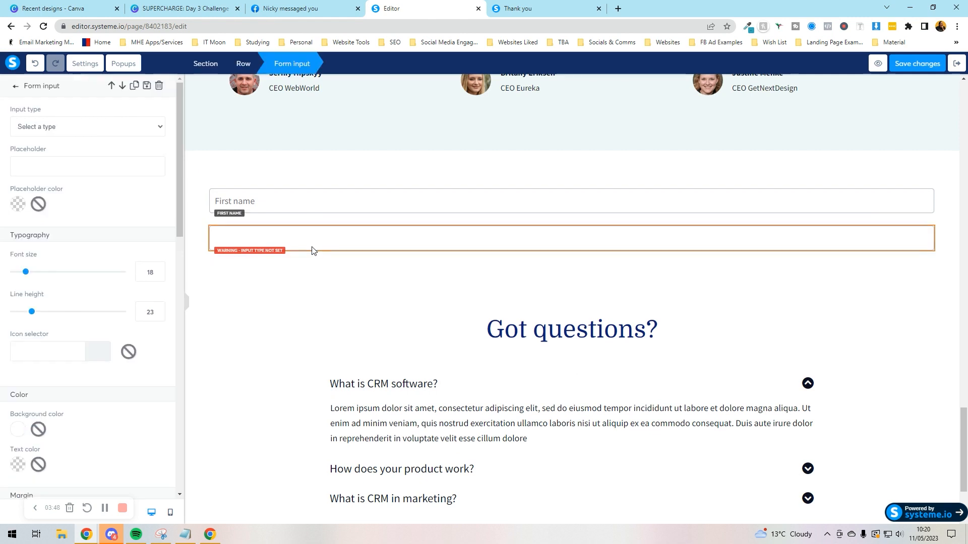
{"action": "left_click", "coordinate": [68, 128]}
{"action": "left_click", "coordinate": [50, 165]}
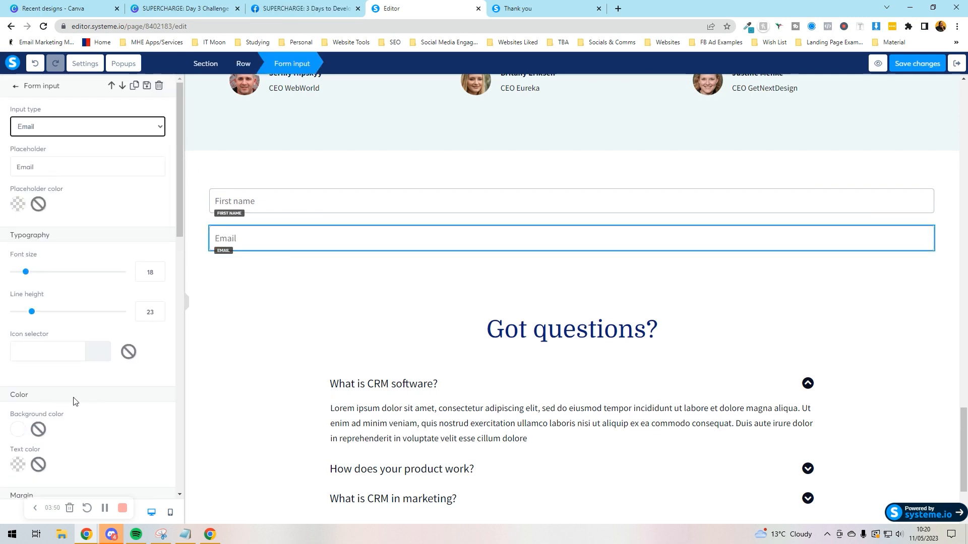
{"action": "left_click", "coordinate": [16, 87]}
Step: Add a submit button below the Email field, keeping its redirect to the next step
{"action": "left_click_drag", "start_coordinate": [82, 425], "coordinate": [296, 247]}
{"action": "left_click", "coordinate": [573, 278]}
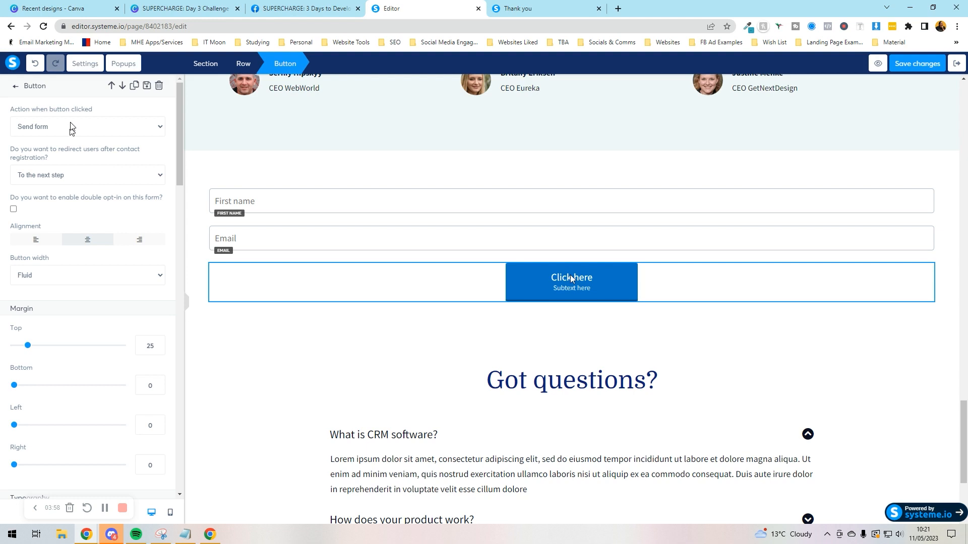
{"action": "left_click", "coordinate": [73, 184]}
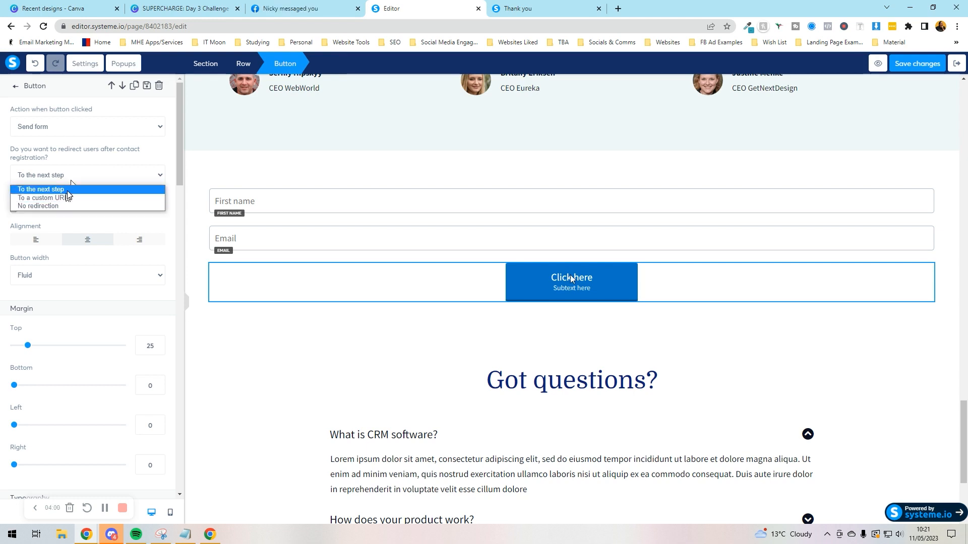
{"action": "left_click", "coordinate": [68, 191]}
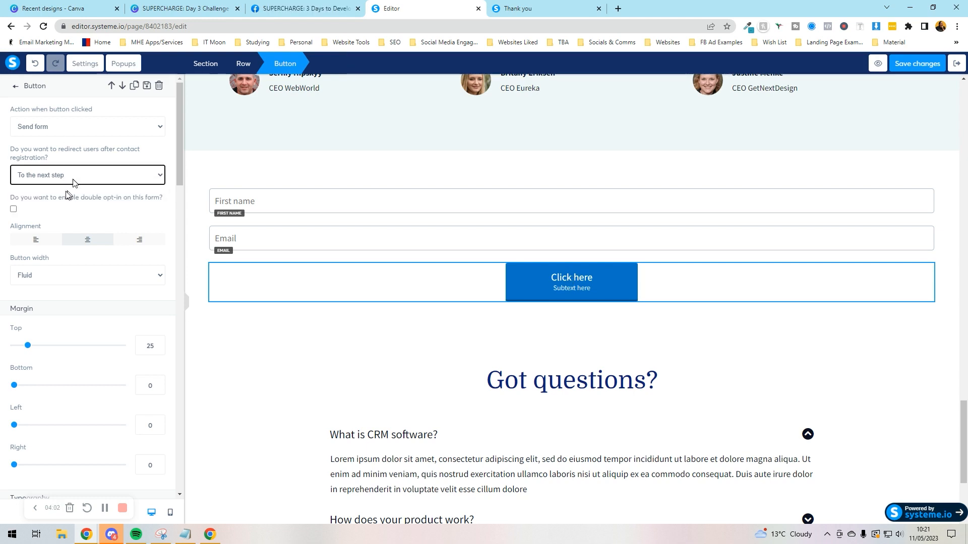
{"action": "left_click", "coordinate": [72, 180]}
{"action": "left_click", "coordinate": [73, 179]}
{"action": "left_click", "coordinate": [536, 151]}
{"action": "scroll", "coordinate": [535, 153], "scroll_direction": "up", "scroll_amount": 10}
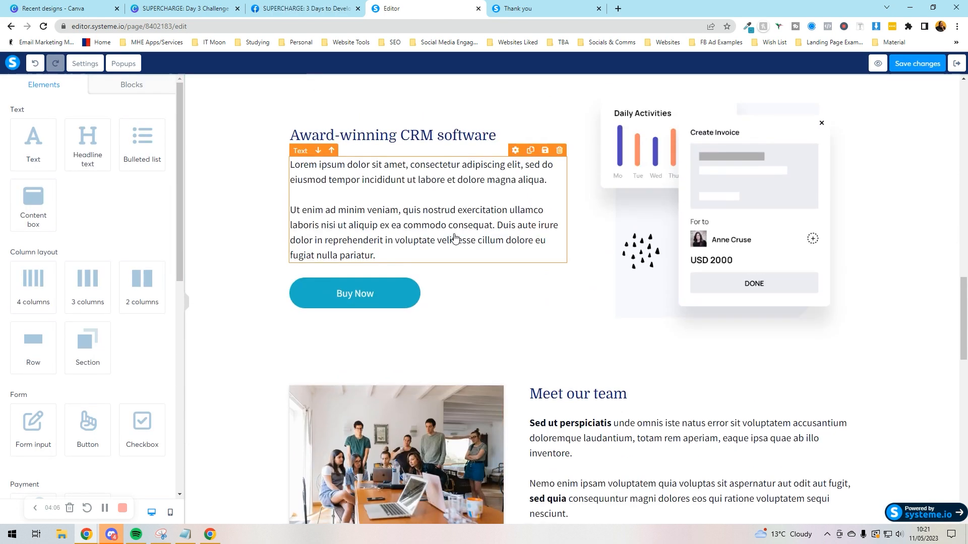
{"action": "left_click", "coordinate": [366, 293]}
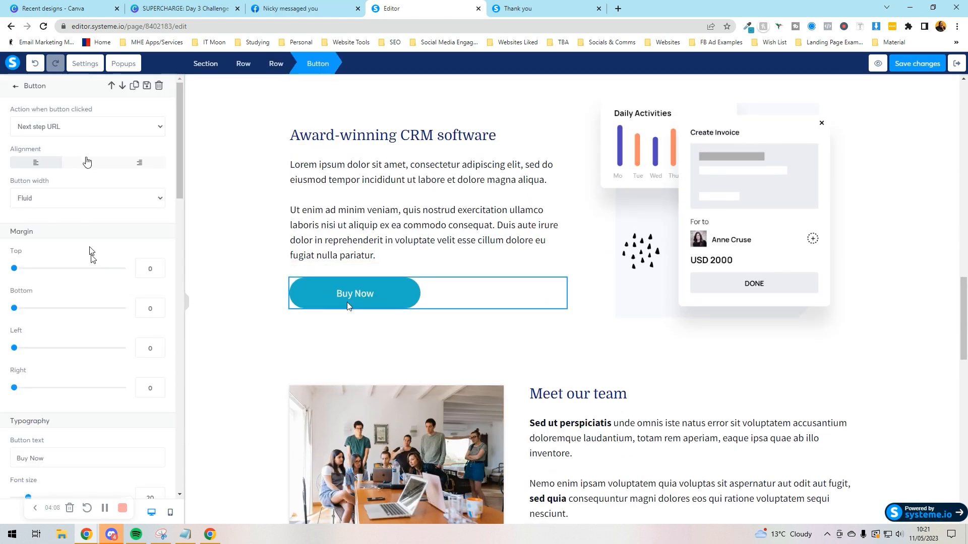
{"action": "left_click", "coordinate": [93, 128]}
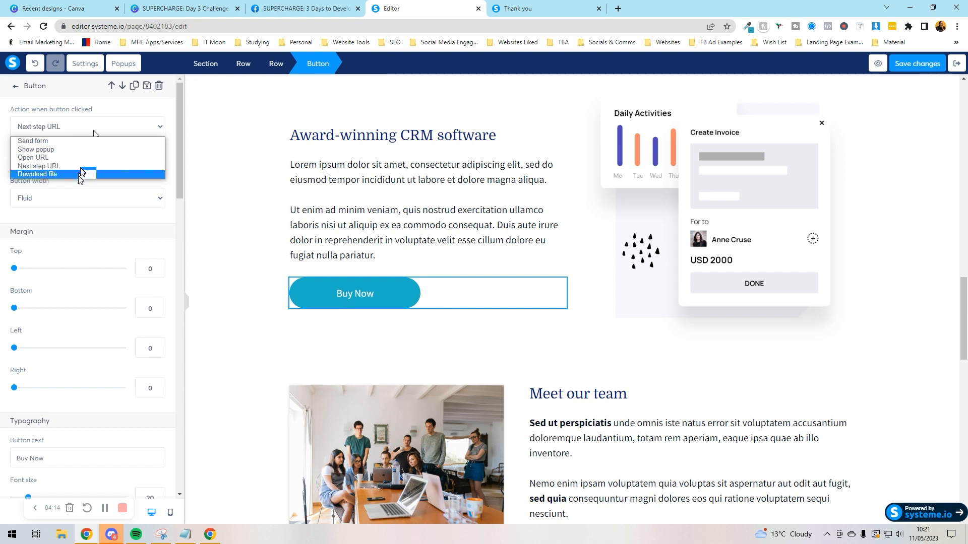
{"action": "left_click", "coordinate": [81, 215]}
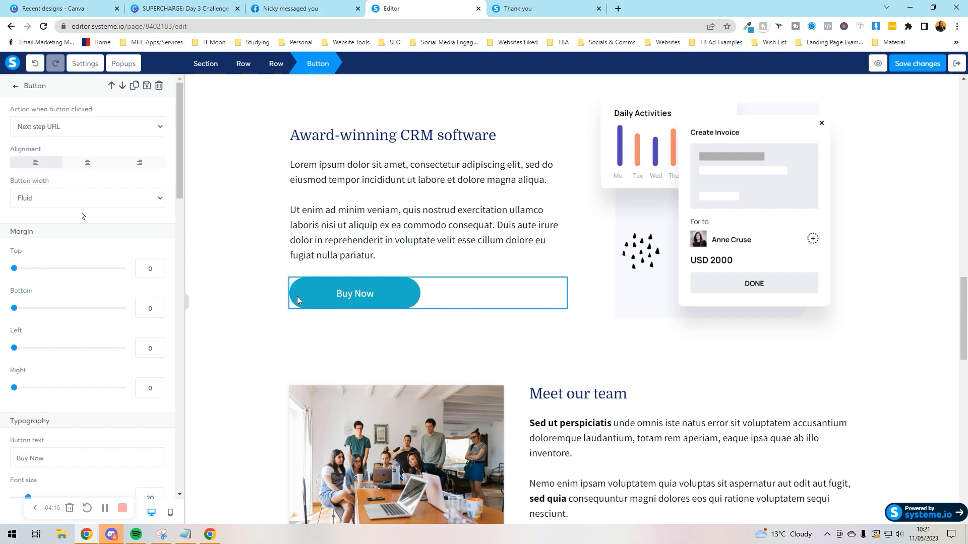
{"action": "scroll", "coordinate": [64, 345], "scroll_direction": "down", "scroll_amount": 5}
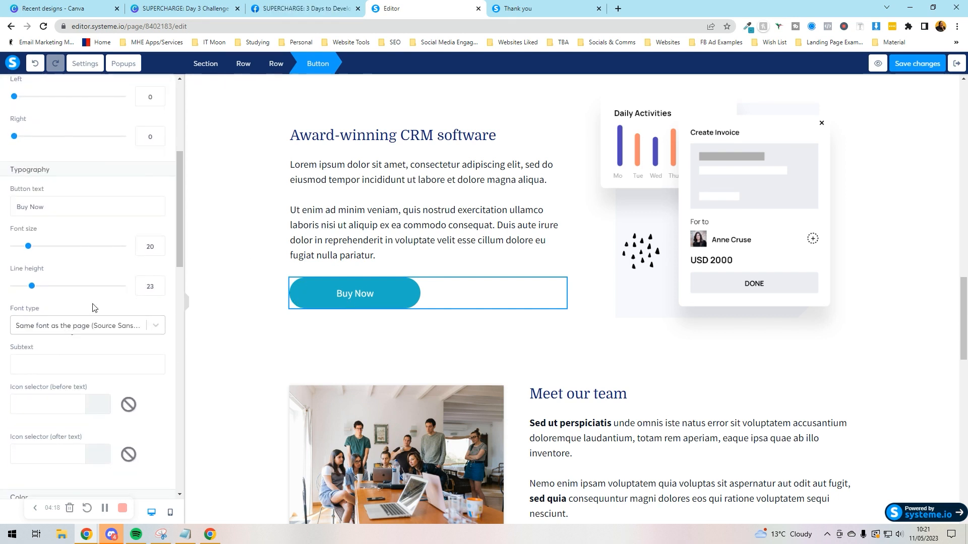
{"action": "scroll", "coordinate": [76, 312], "scroll_direction": "down", "scroll_amount": 5}
{"action": "scroll", "coordinate": [103, 288], "scroll_direction": "down", "scroll_amount": 3}
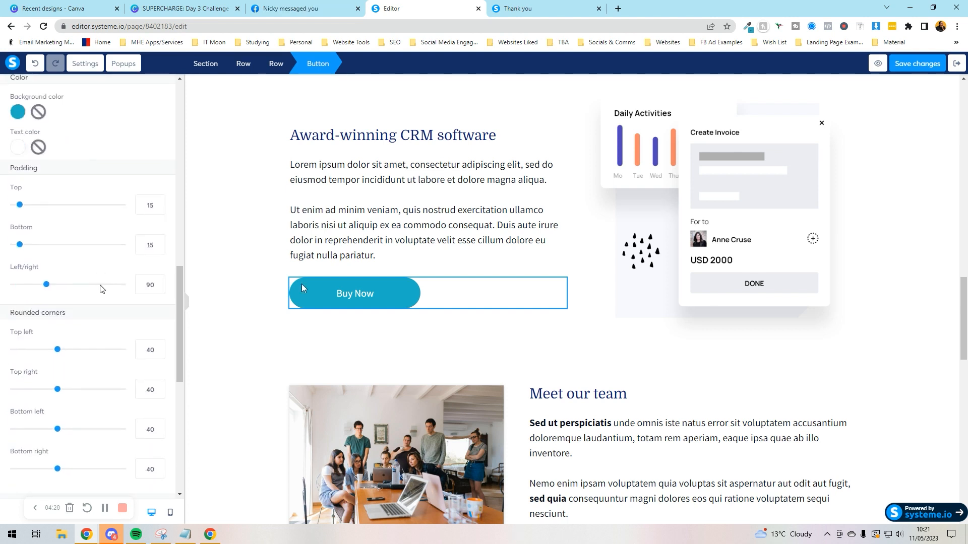
{"action": "key", "text": "Escape"}
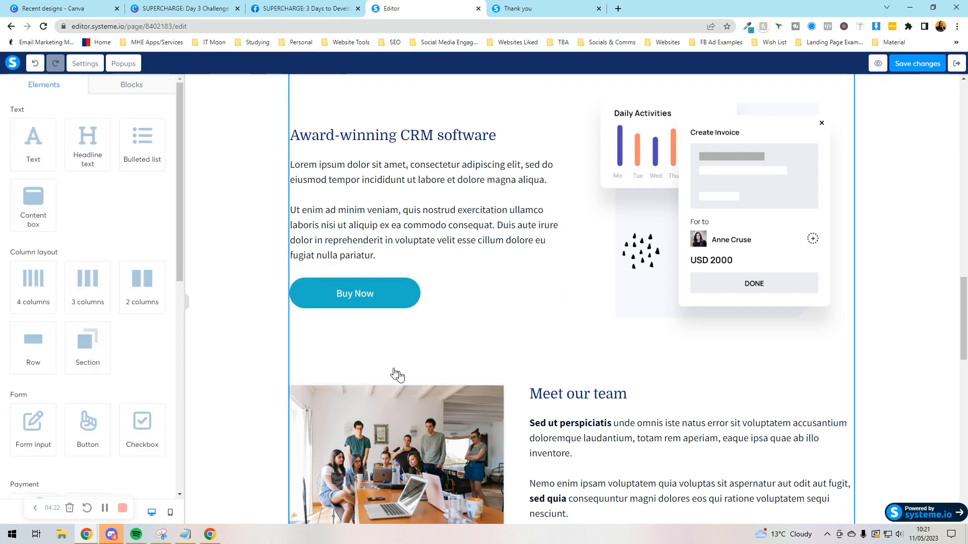
{"action": "scroll", "coordinate": [395, 373], "scroll_direction": "down", "scroll_amount": 7}
{"action": "scroll", "coordinate": [408, 393], "scroll_direction": "down", "scroll_amount": 8}
Step: Scroll through the sales page and browse the Features blocks in the Blocks panel
{"action": "scroll", "coordinate": [464, 263], "scroll_direction": "up", "scroll_amount": 3}
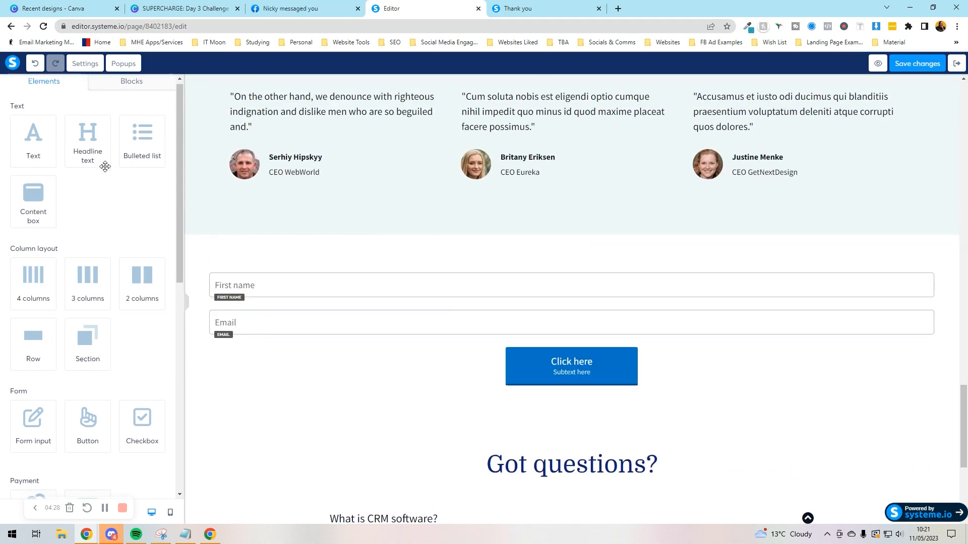
{"action": "scroll", "coordinate": [104, 167], "scroll_direction": "down", "scroll_amount": 2}
{"action": "scroll", "coordinate": [105, 168], "scroll_direction": "down", "scroll_amount": 4}
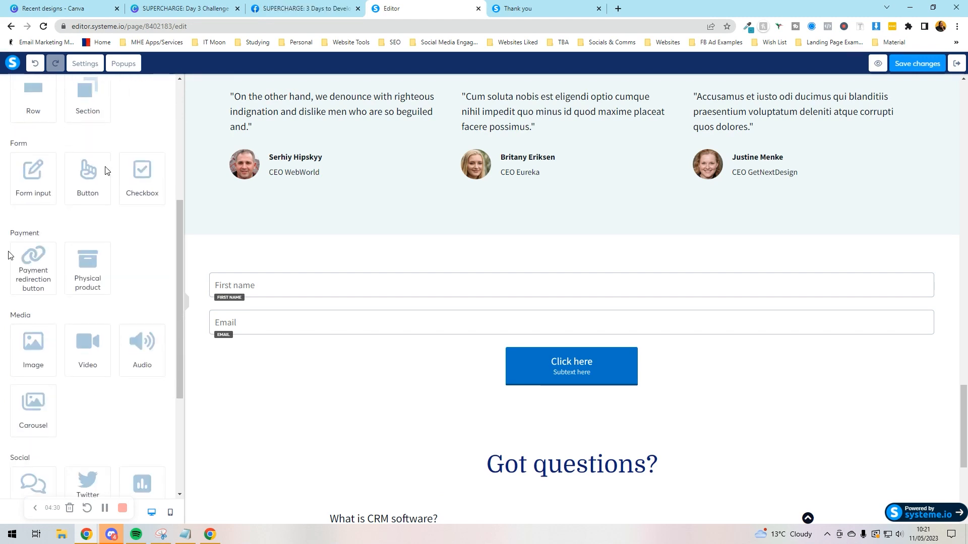
{"action": "scroll", "coordinate": [54, 318], "scroll_direction": "down", "scroll_amount": 4}
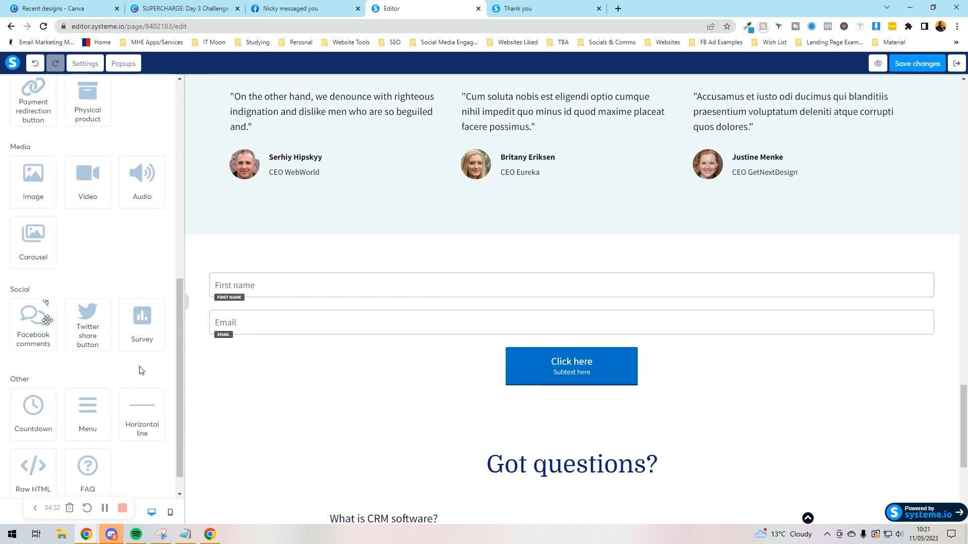
{"action": "scroll", "coordinate": [76, 394], "scroll_direction": "down", "scroll_amount": 1}
{"action": "scroll", "coordinate": [73, 384], "scroll_direction": "up", "scroll_amount": 10}
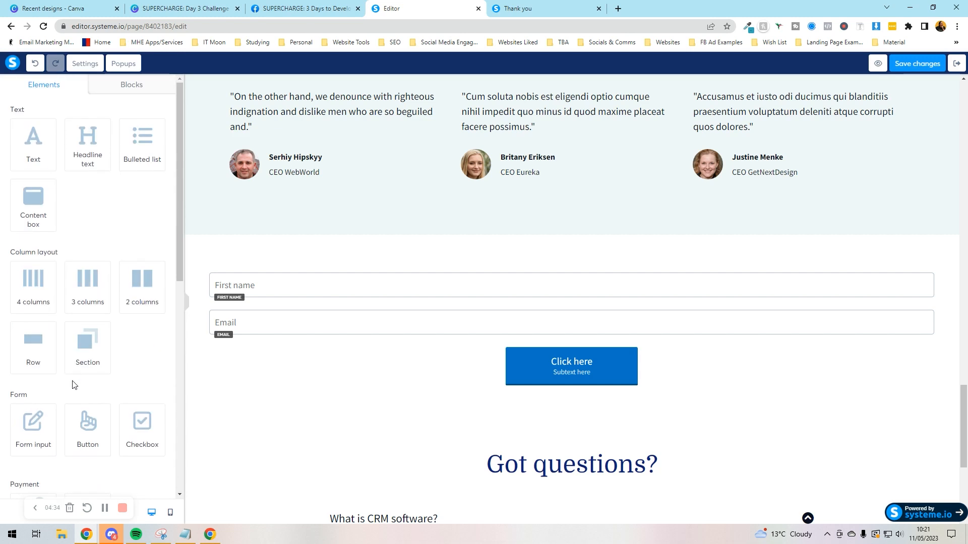
{"action": "left_click", "coordinate": [116, 90]}
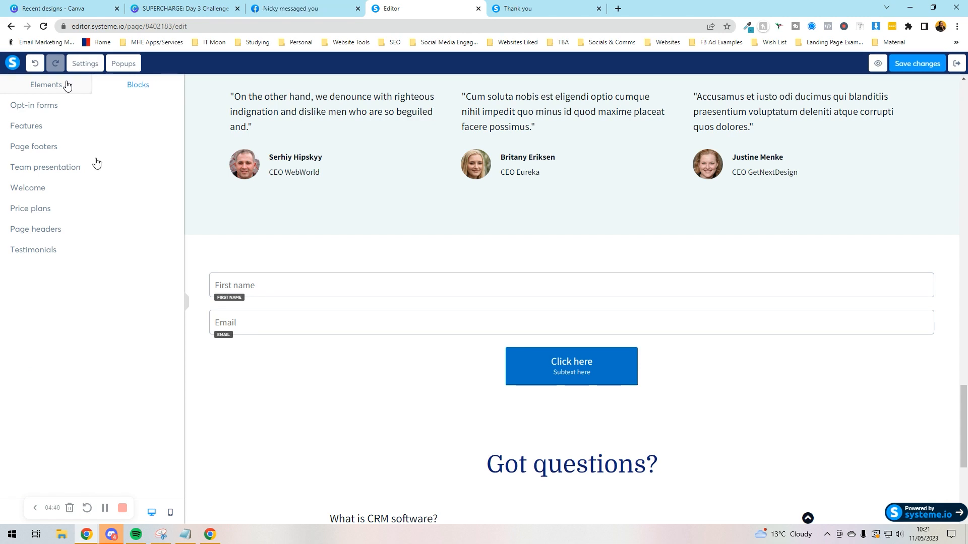
{"action": "left_click", "coordinate": [43, 127]}
{"action": "scroll", "coordinate": [90, 172], "scroll_direction": "down", "scroll_amount": 1}
{"action": "scroll", "coordinate": [113, 139], "scroll_direction": "up", "scroll_amount": 3}
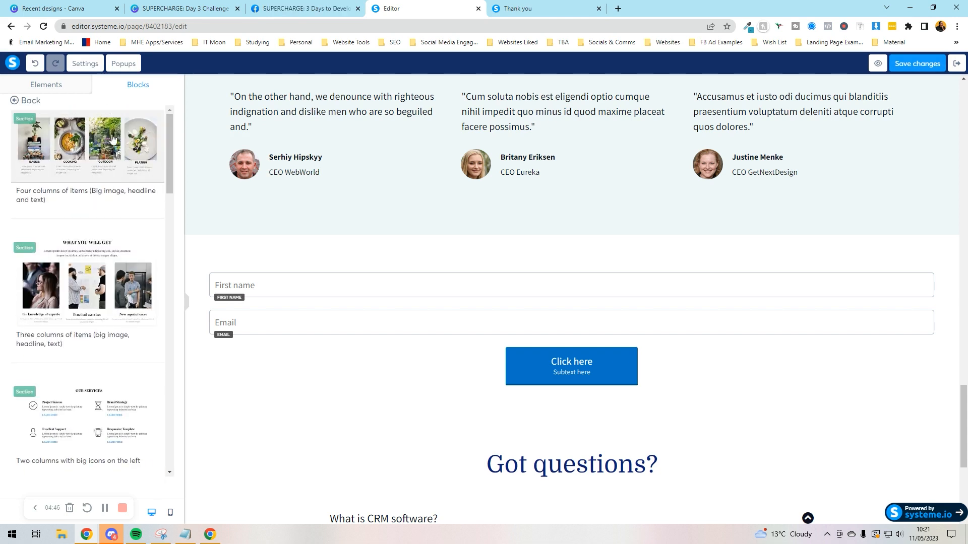
{"action": "left_click", "coordinate": [7, 102]}
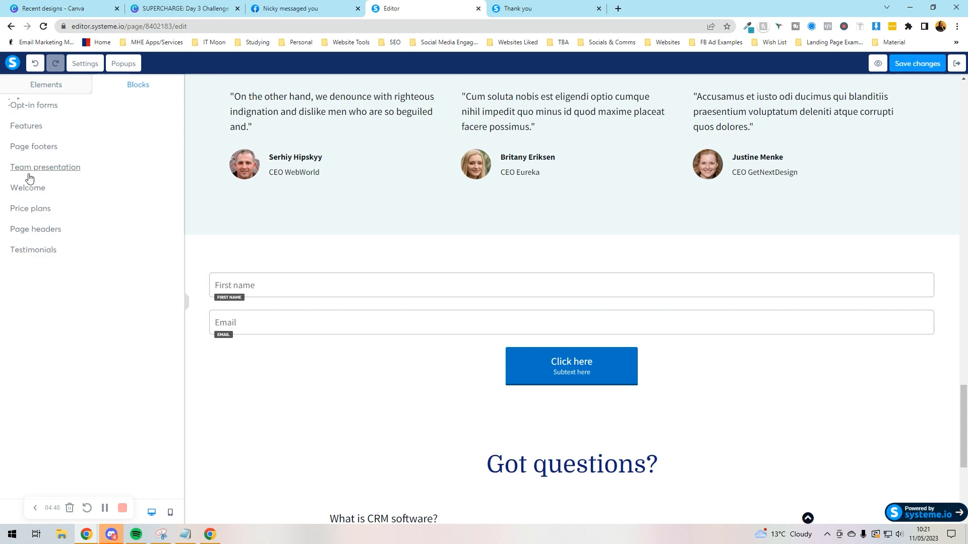
Step: Drag the 'Three card items, colorful middle card' price plan block below the testimonials
{"action": "left_click", "coordinate": [32, 211]}
{"action": "left_click_drag", "start_coordinate": [62, 179], "coordinate": [520, 262]}
{"action": "scroll", "coordinate": [382, 301], "scroll_direction": "down", "scroll_amount": 3}
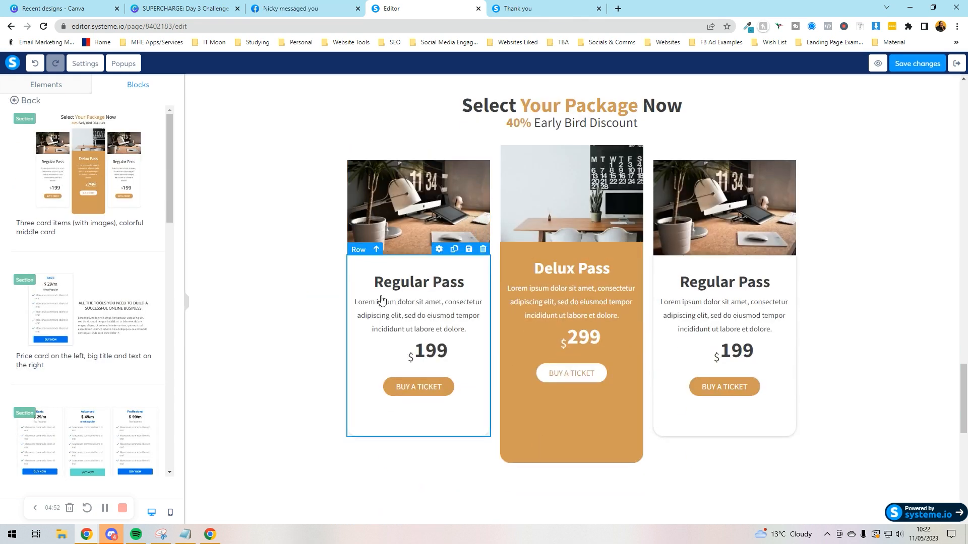
{"action": "scroll", "coordinate": [310, 183], "scroll_direction": "up", "scroll_amount": 15}
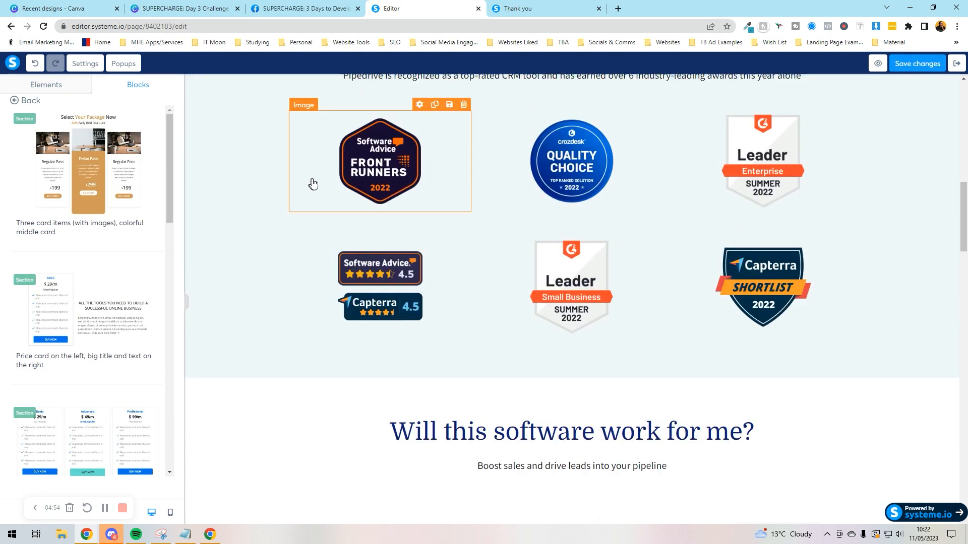
{"action": "scroll", "coordinate": [313, 184], "scroll_direction": "up", "scroll_amount": 10}
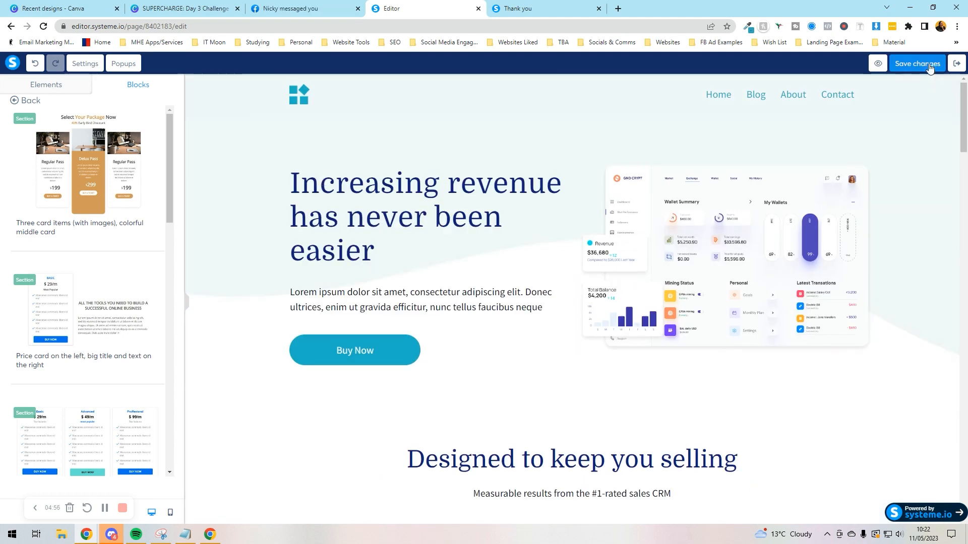
Step: Delete the logo-and-navigation header section and save the page
{"action": "left_click", "coordinate": [930, 66]}
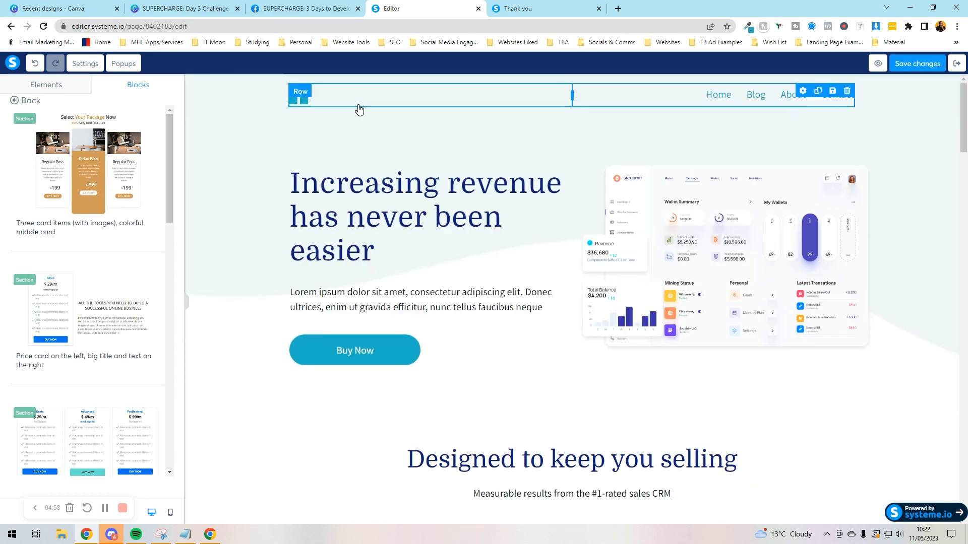
{"action": "left_click", "coordinate": [252, 113]}
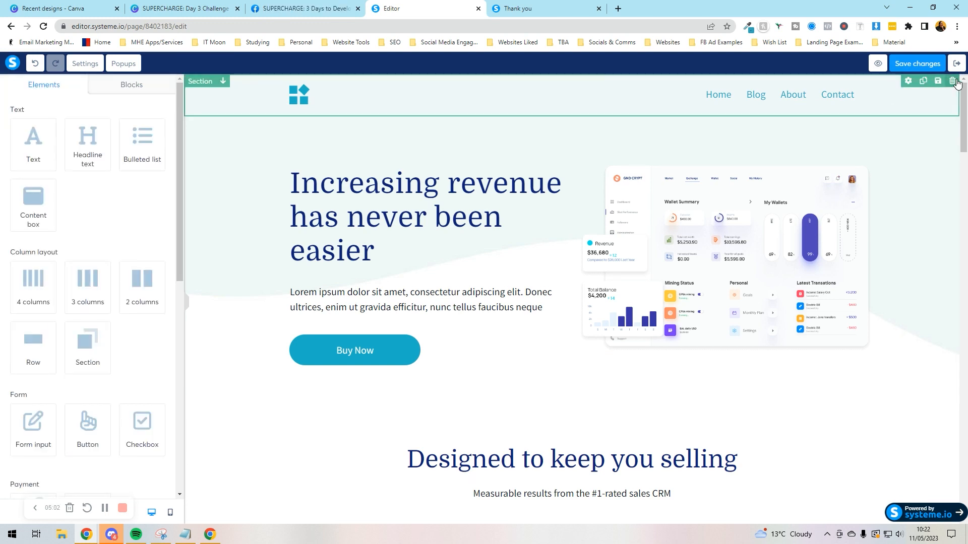
{"action": "left_click", "coordinate": [950, 83]}
{"action": "key", "text": "Return"}
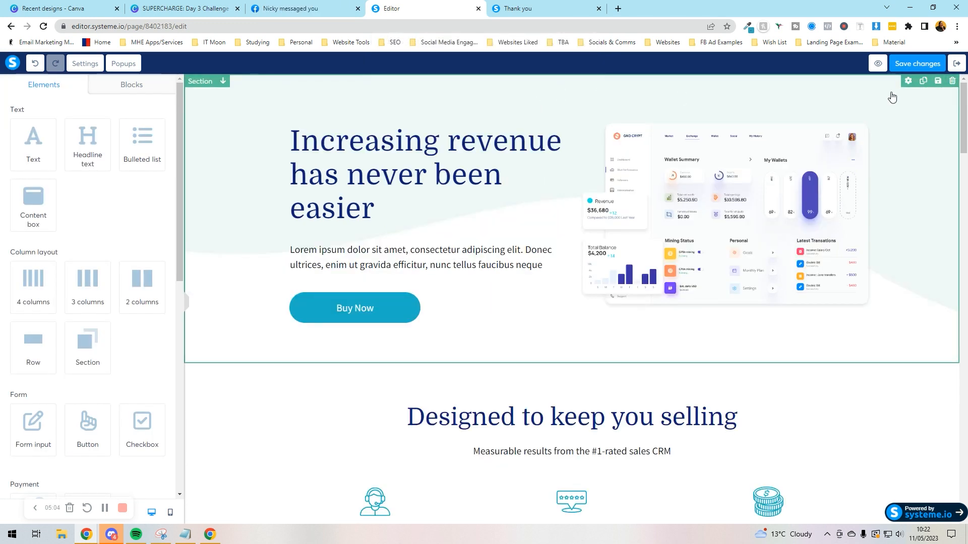
{"action": "left_click", "coordinate": [918, 64]}
Step: Preview the sales page in a new tab, then return to the editor
{"action": "left_click", "coordinate": [877, 64]}
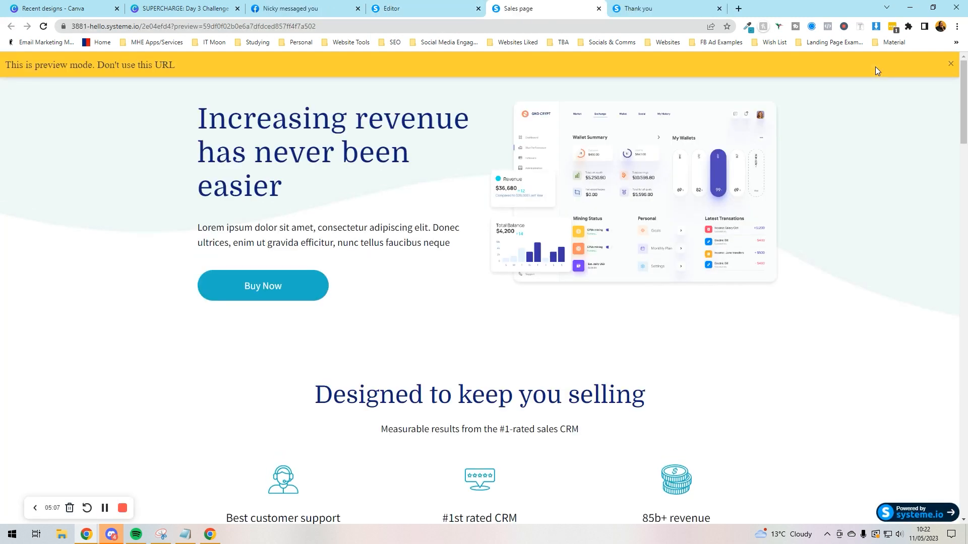
{"action": "scroll", "coordinate": [656, 332], "scroll_direction": "down", "scroll_amount": 2}
{"action": "scroll", "coordinate": [656, 332], "scroll_direction": "down", "scroll_amount": 15}
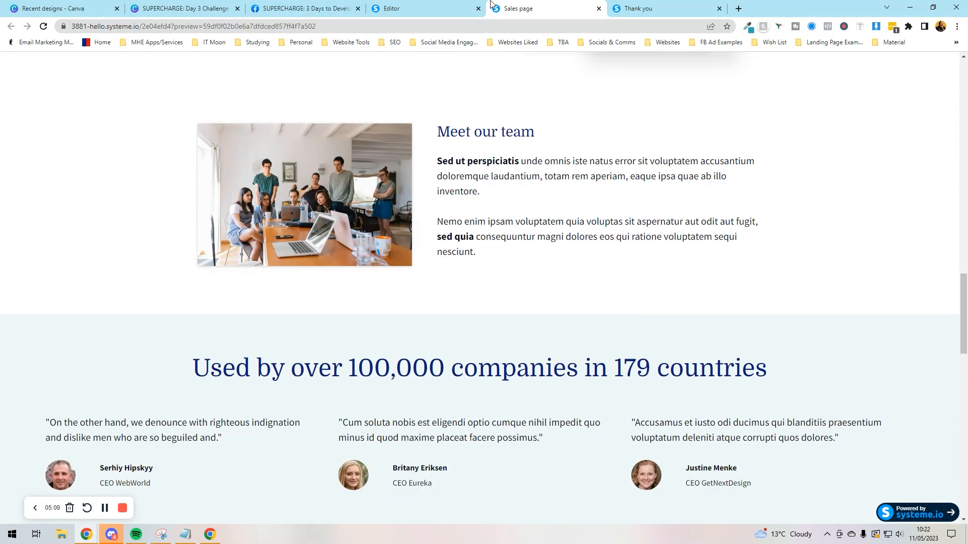
{"action": "left_click", "coordinate": [468, 6]}
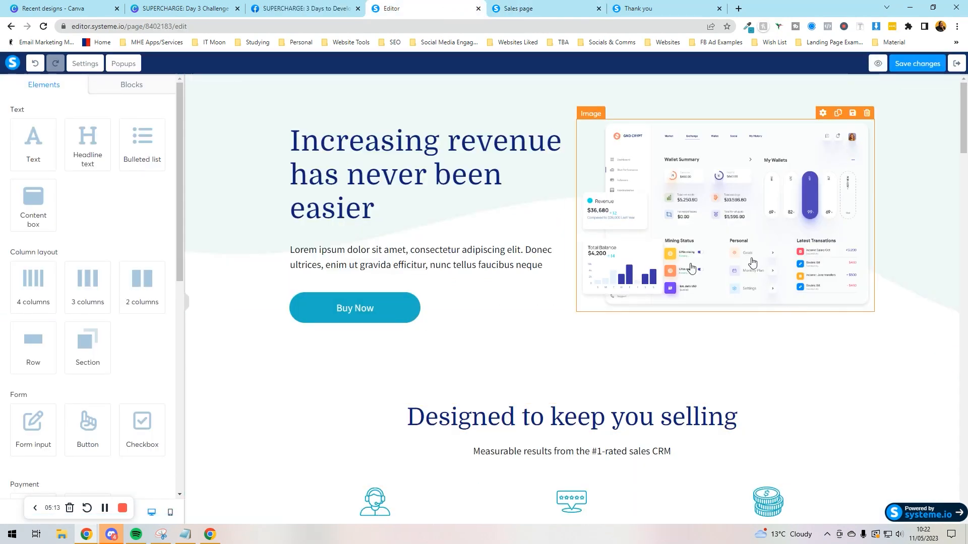
Step: In mobile view, shrink the Boost sales subheading font from 18 to 12, then save the page
{"action": "scroll", "coordinate": [713, 270], "scroll_direction": "down", "scroll_amount": 12}
{"action": "left_click", "coordinate": [171, 513]}
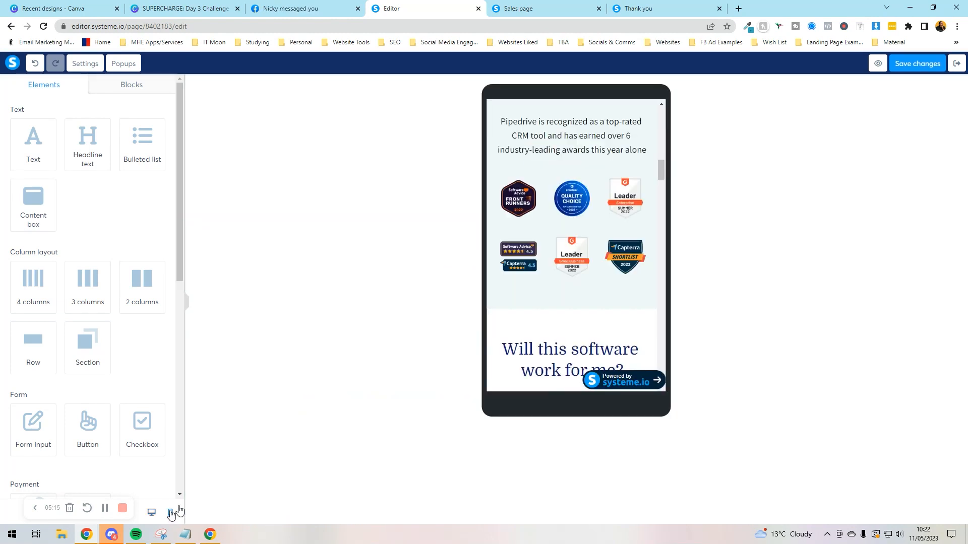
{"action": "scroll", "coordinate": [598, 314], "scroll_direction": "down", "scroll_amount": 1}
{"action": "scroll", "coordinate": [599, 315], "scroll_direction": "down", "scroll_amount": 2}
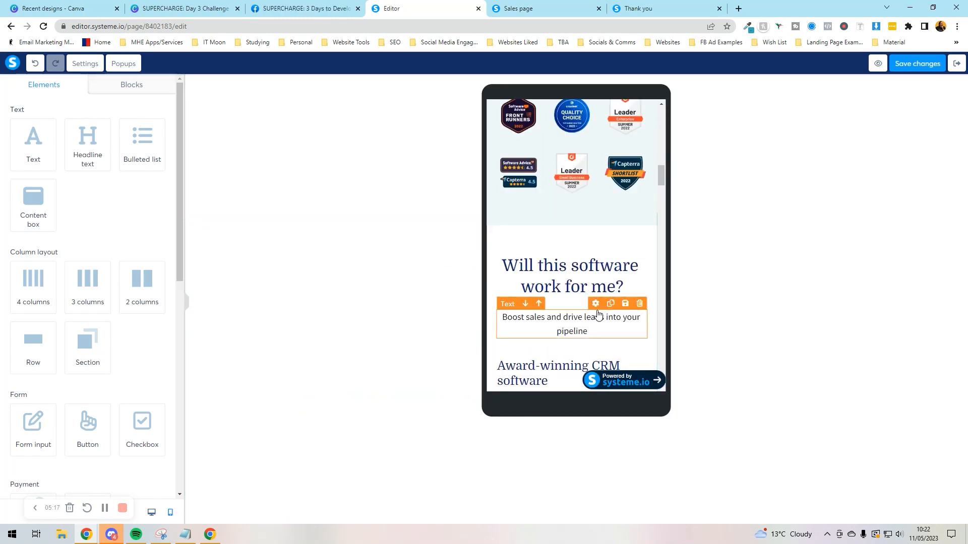
{"action": "left_click", "coordinate": [571, 252]}
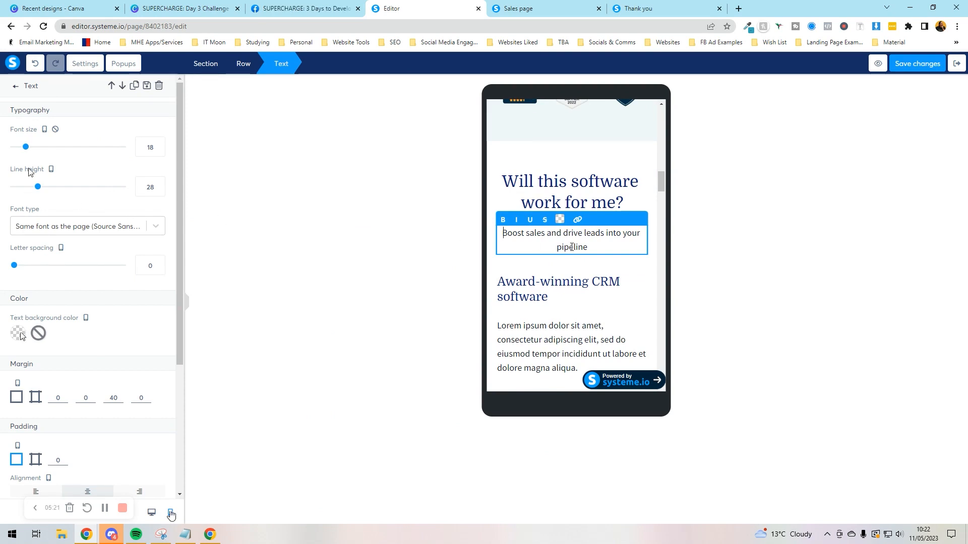
{"action": "left_click_drag", "start_coordinate": [26, 147], "coordinate": [19, 147]}
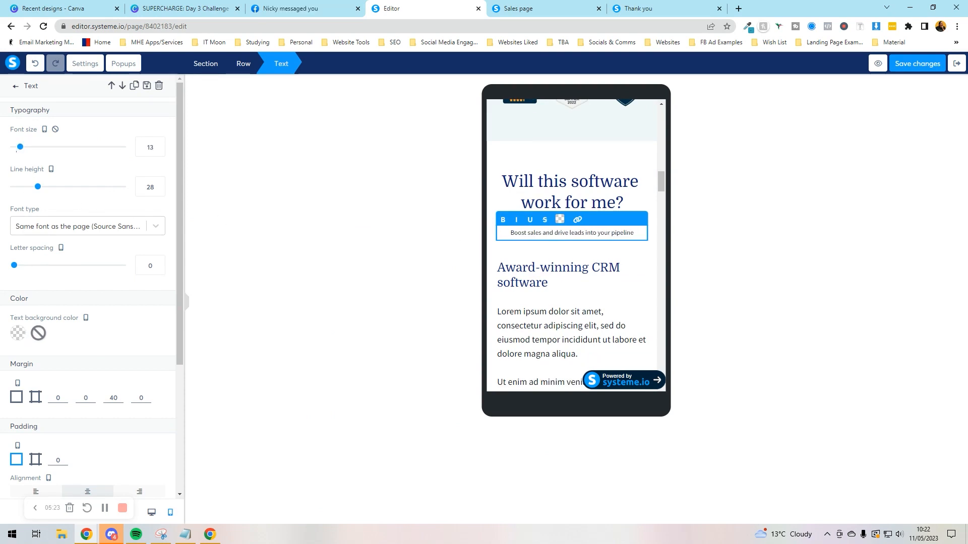
{"action": "left_click", "coordinate": [152, 512]}
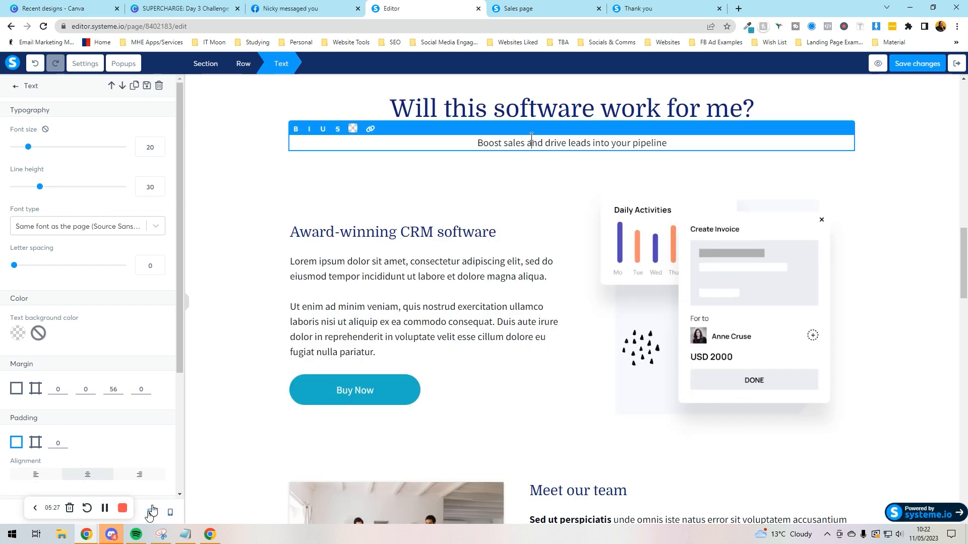
{"action": "left_click", "coordinate": [352, 202]}
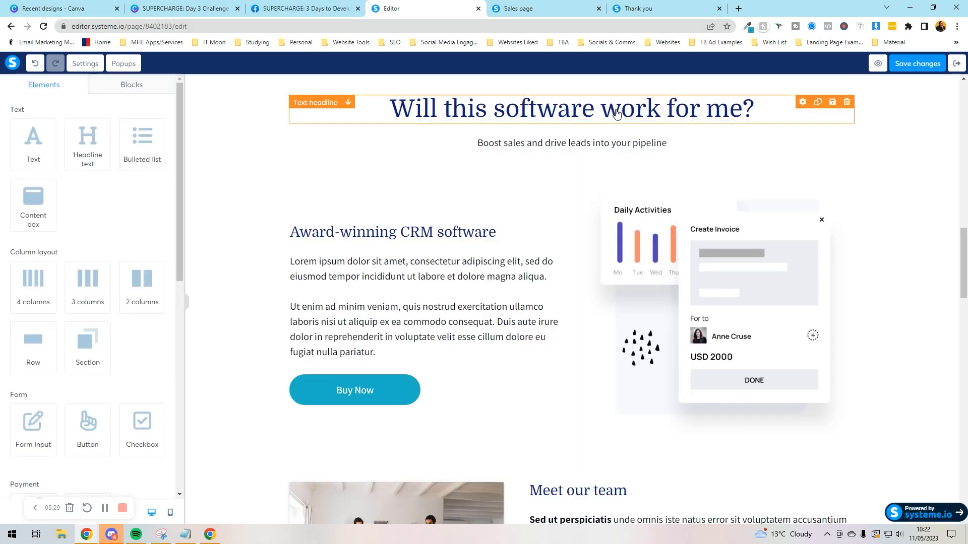
{"action": "scroll", "coordinate": [856, 142], "scroll_direction": "up", "scroll_amount": 6}
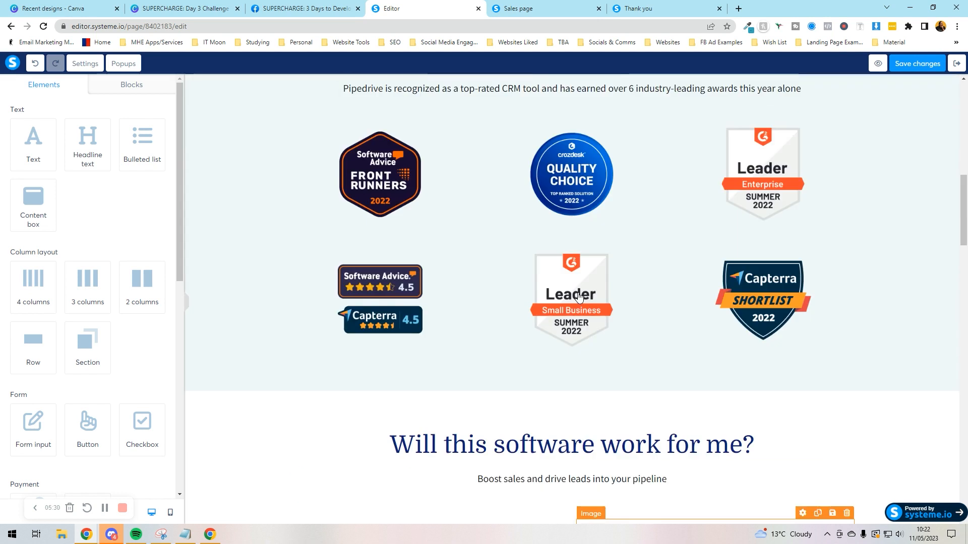
{"action": "left_click", "coordinate": [918, 63]}
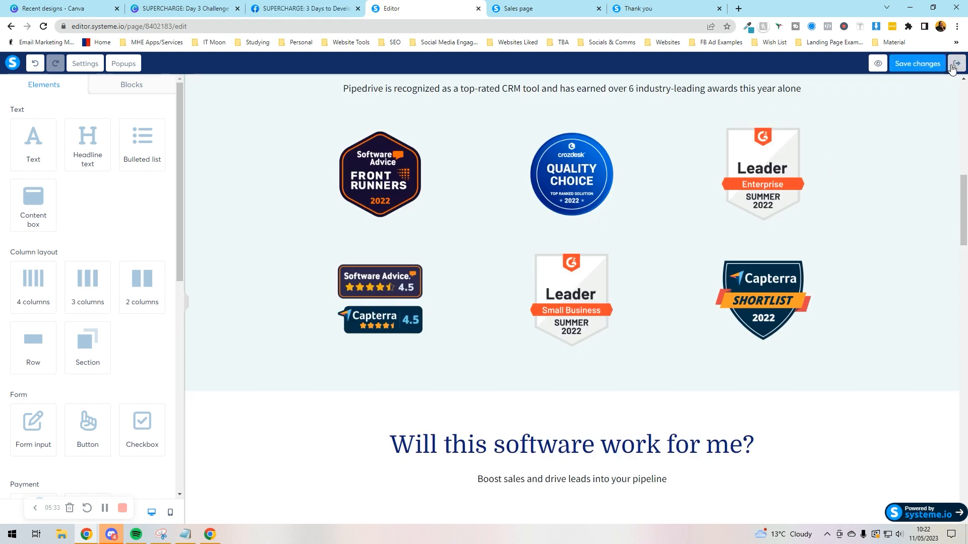
Step: Return to the Test funnel and bring up the Add new step form under Page 1
{"action": "left_click", "coordinate": [957, 64]}
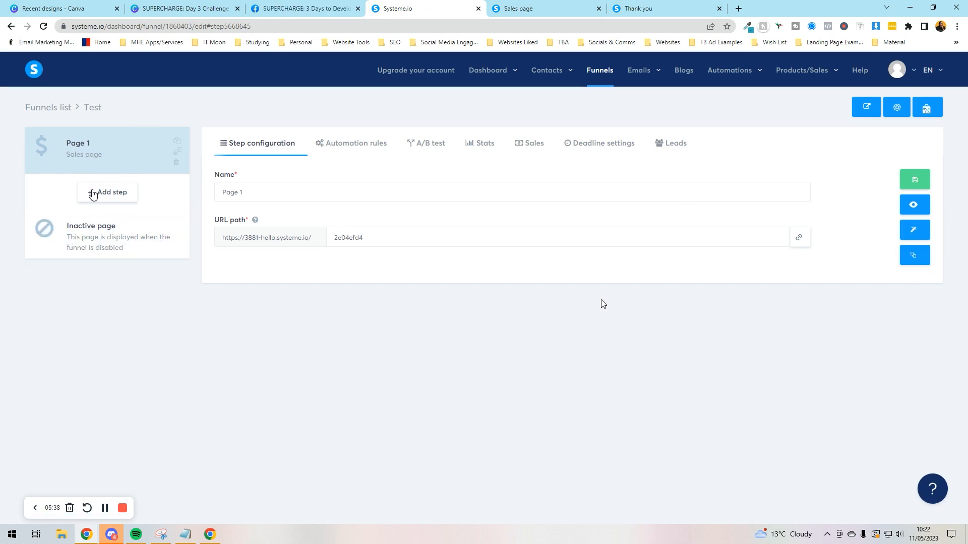
{"action": "left_click", "coordinate": [92, 193]}
{"action": "left_click", "coordinate": [444, 203]}
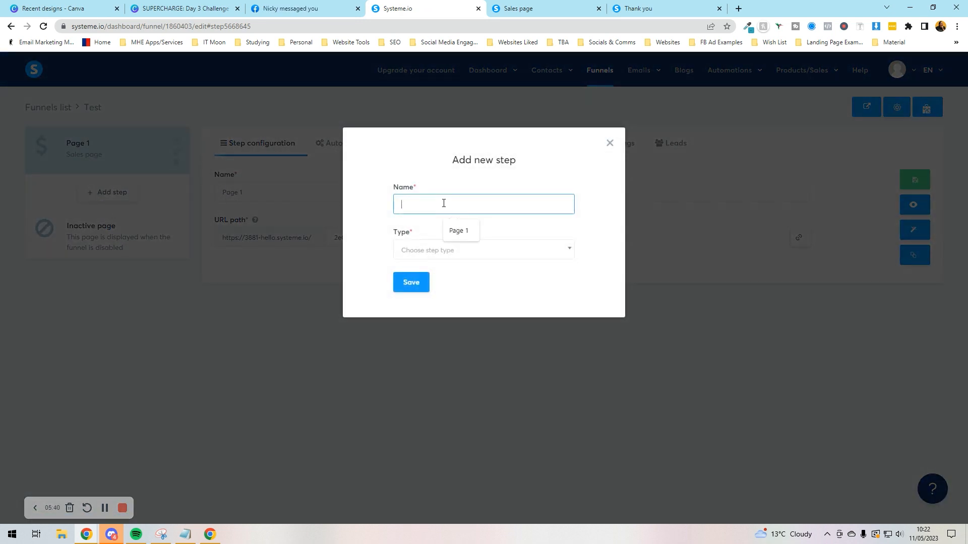
Step: Create a funnel step named TY of type Opt-in thank you page
{"action": "left_click", "coordinate": [443, 250]}
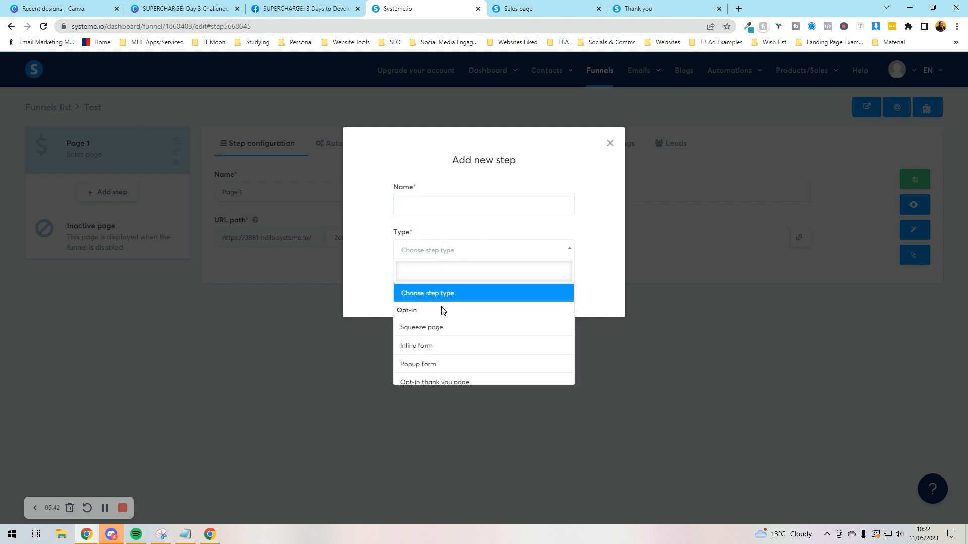
{"action": "scroll", "coordinate": [447, 325], "scroll_direction": "down", "scroll_amount": 5}
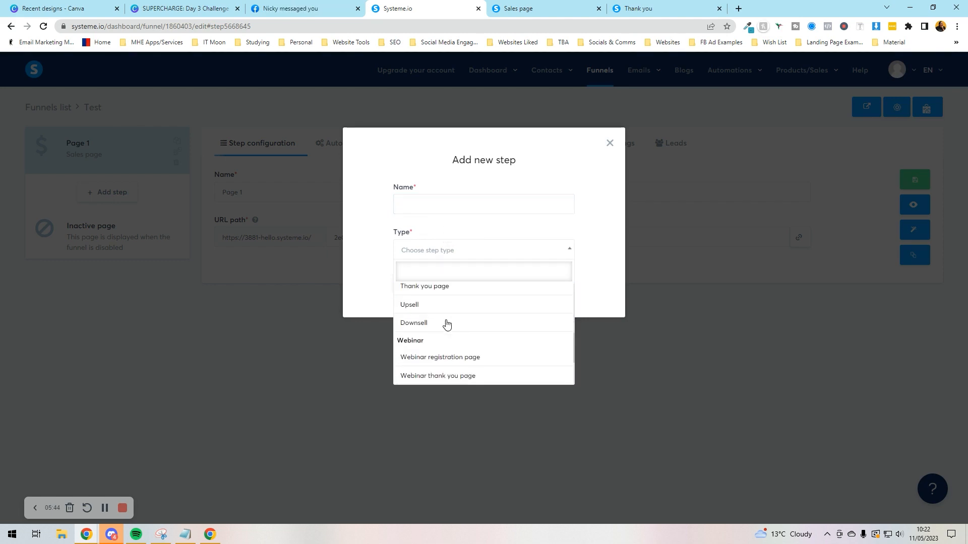
{"action": "scroll", "coordinate": [448, 324], "scroll_direction": "down", "scroll_amount": 1}
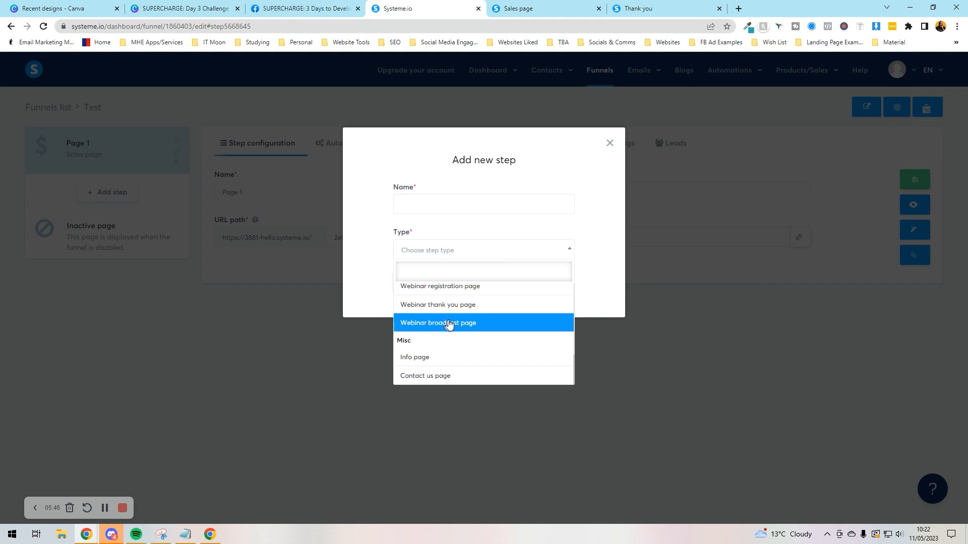
{"action": "scroll", "coordinate": [451, 329], "scroll_direction": "up", "scroll_amount": 4}
{"action": "scroll", "coordinate": [456, 333], "scroll_direction": "up", "scroll_amount": 4}
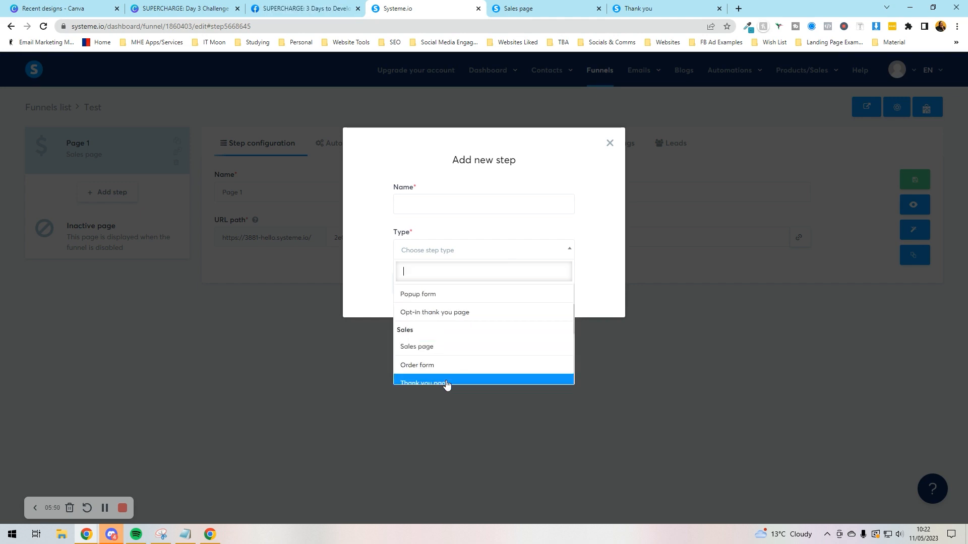
{"action": "left_click", "coordinate": [462, 314]}
{"action": "left_click", "coordinate": [413, 207]}
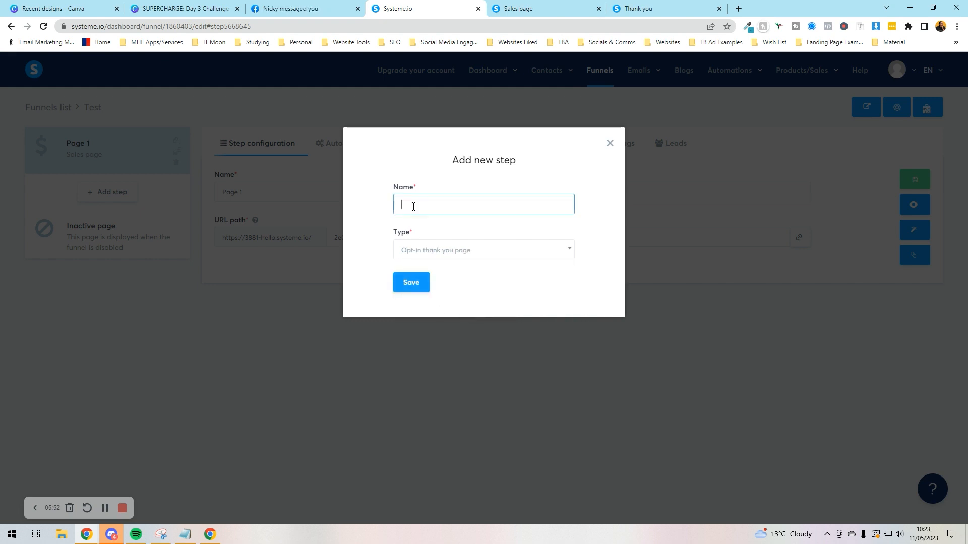
{"action": "type", "text": "TY"}
{"action": "left_click", "coordinate": [407, 286]}
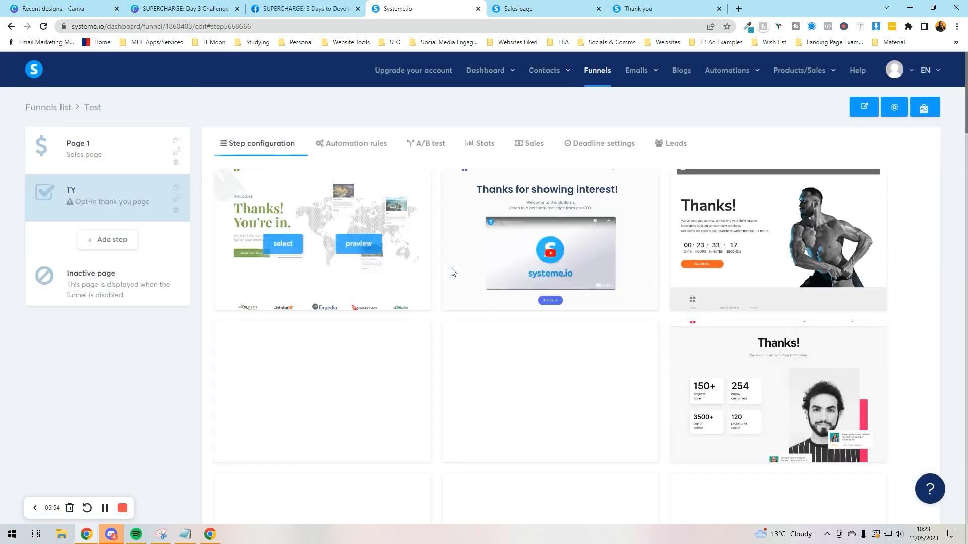
Step: Apply the 'Thanks for showing interest!' template to the TY step
{"action": "mouse_move", "coordinate": [561, 215]}
{"action": "left_click", "coordinate": [521, 247]}
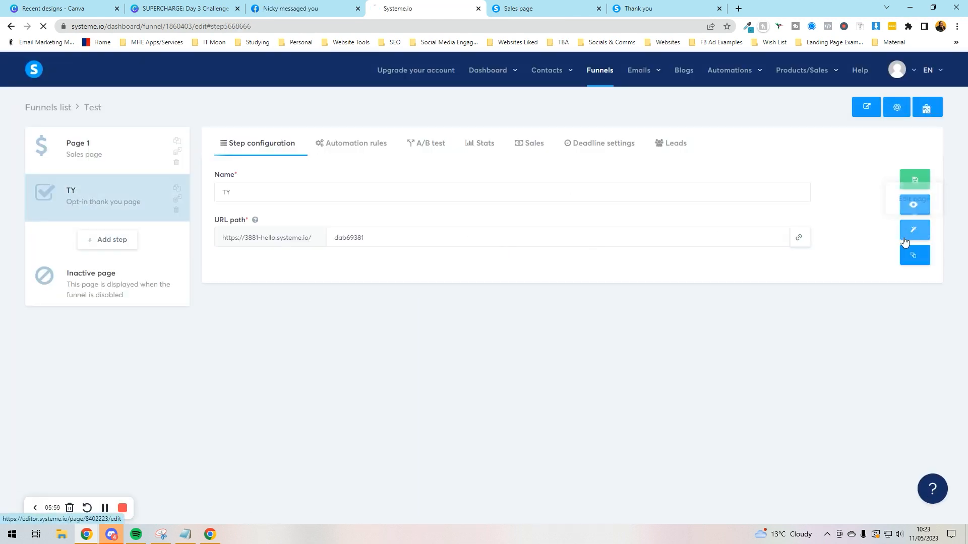
{"action": "left_click", "coordinate": [915, 230]}
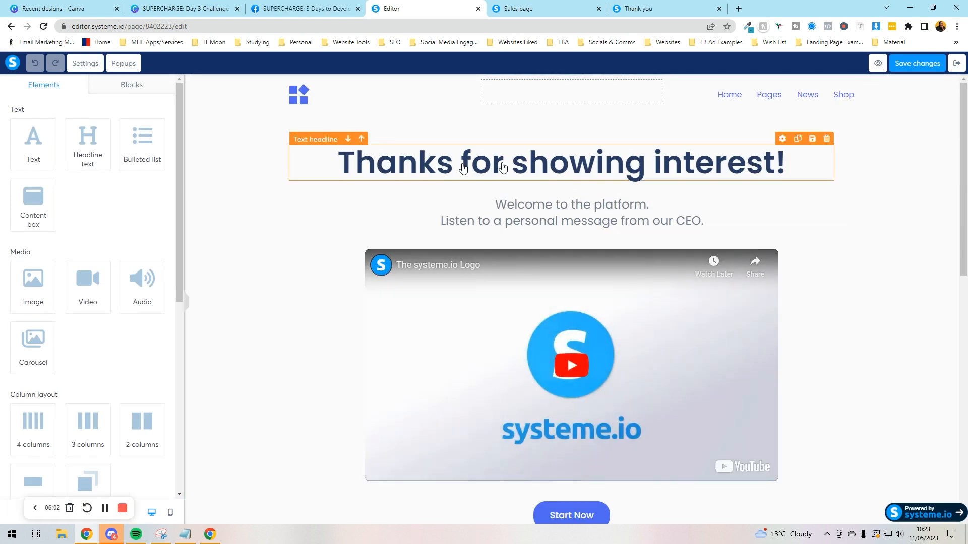
Step: Scroll through the TY page, exit the editor, and show TY's empty Automation rules list
{"action": "scroll", "coordinate": [453, 248], "scroll_direction": "down", "scroll_amount": 2}
{"action": "scroll", "coordinate": [518, 432], "scroll_direction": "down", "scroll_amount": 5}
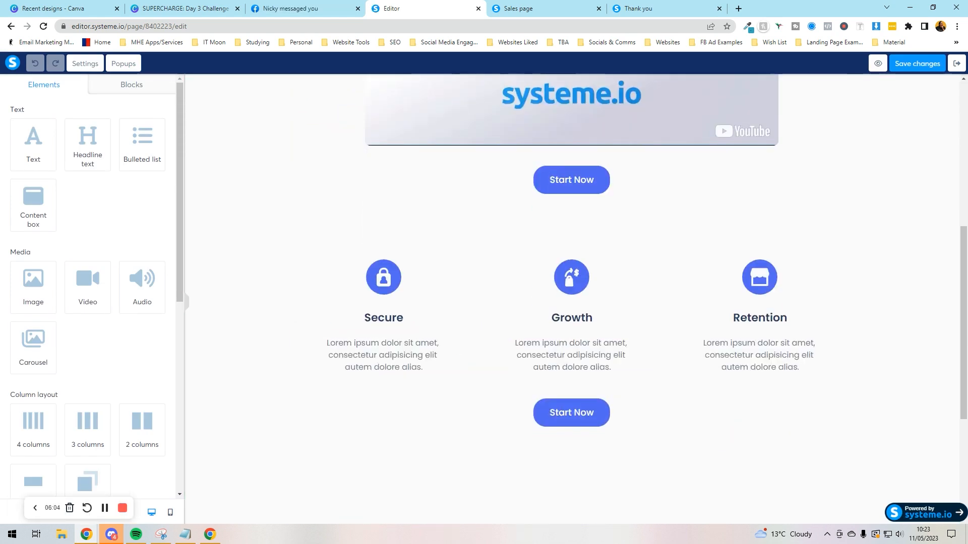
{"action": "left_click", "coordinate": [950, 65]}
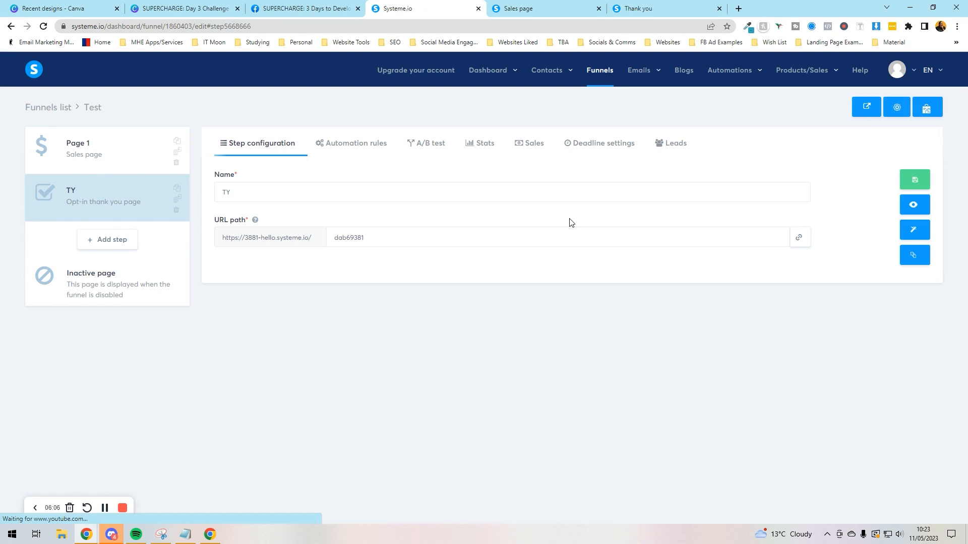
{"action": "left_click", "coordinate": [313, 159]}
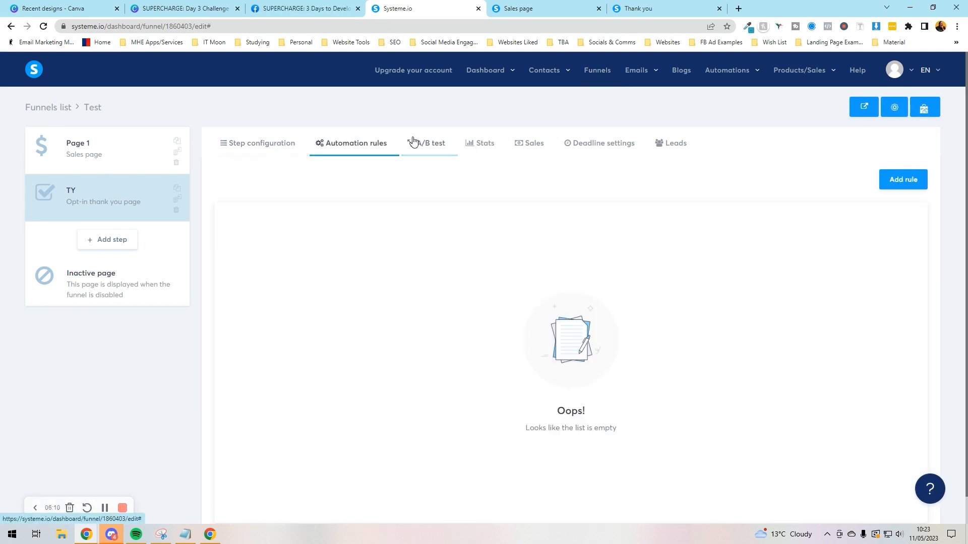
Step: On Page 1, start a new automation rule triggered by funnel step form subscription
{"action": "left_click", "coordinate": [907, 180]}
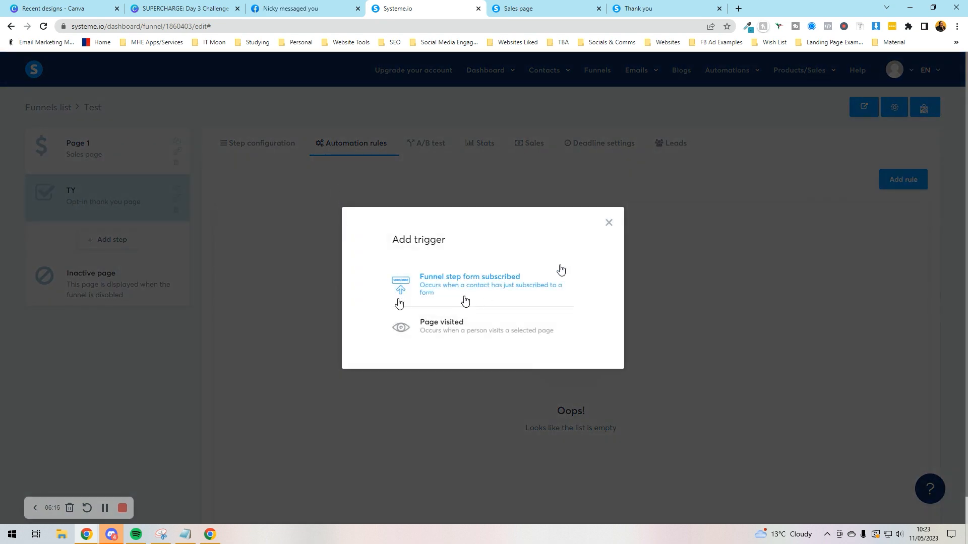
{"action": "left_click", "coordinate": [608, 222]}
{"action": "left_click", "coordinate": [94, 158]}
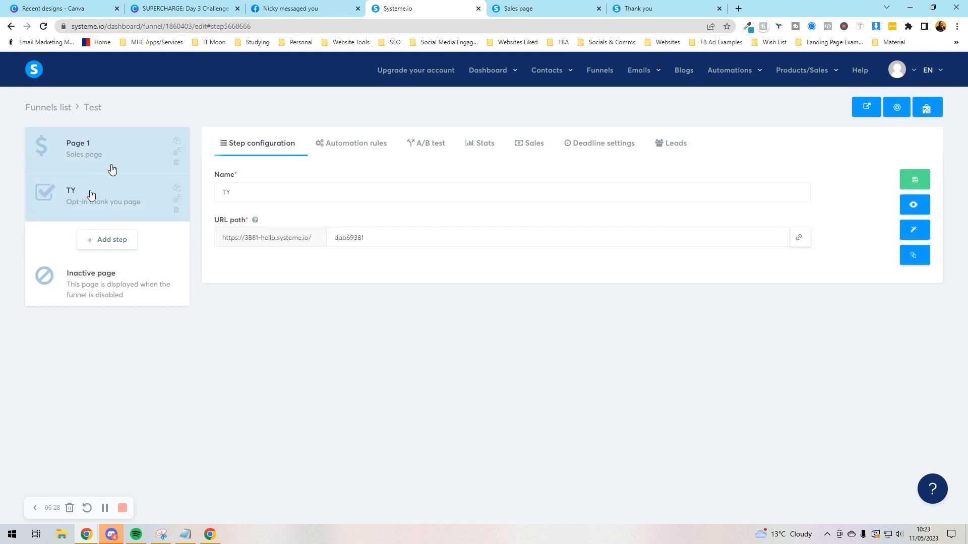
{"action": "left_click", "coordinate": [354, 144]}
{"action": "left_click", "coordinate": [902, 179]}
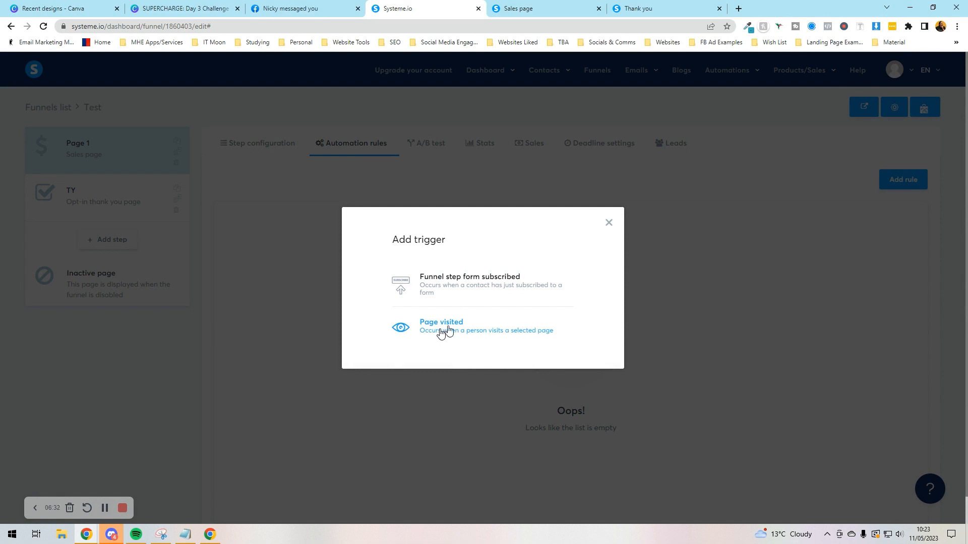
{"action": "left_click", "coordinate": [464, 296]}
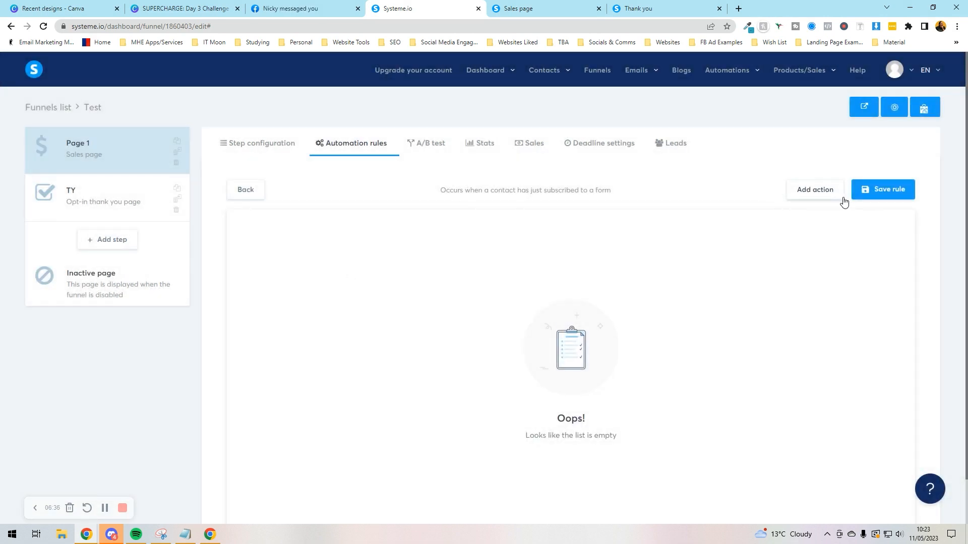
Step: Add an add-tag action and a subscribe-to-campaign action to the rule
{"action": "left_click", "coordinate": [826, 194]}
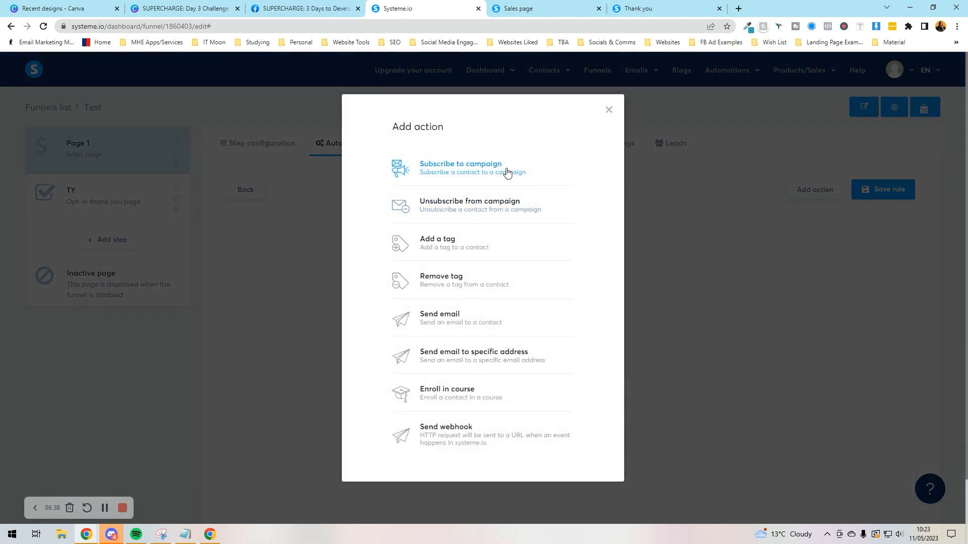
{"action": "left_click", "coordinate": [452, 245]}
{"action": "left_click", "coordinate": [562, 255]}
{"action": "left_click", "coordinate": [564, 264]}
{"action": "left_click", "coordinate": [571, 256]}
{"action": "left_click", "coordinate": [566, 269]}
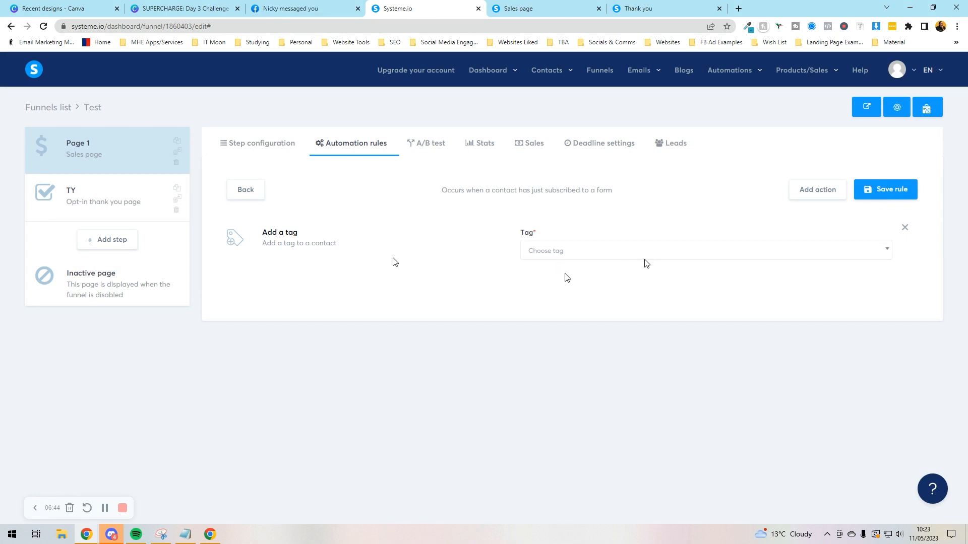
{"action": "left_click", "coordinate": [827, 190]}
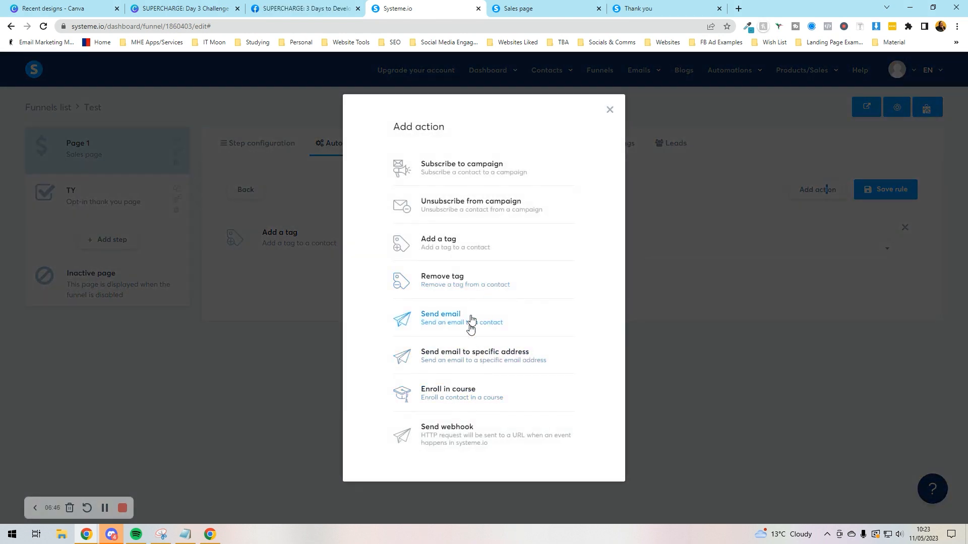
{"action": "left_click", "coordinate": [498, 178]}
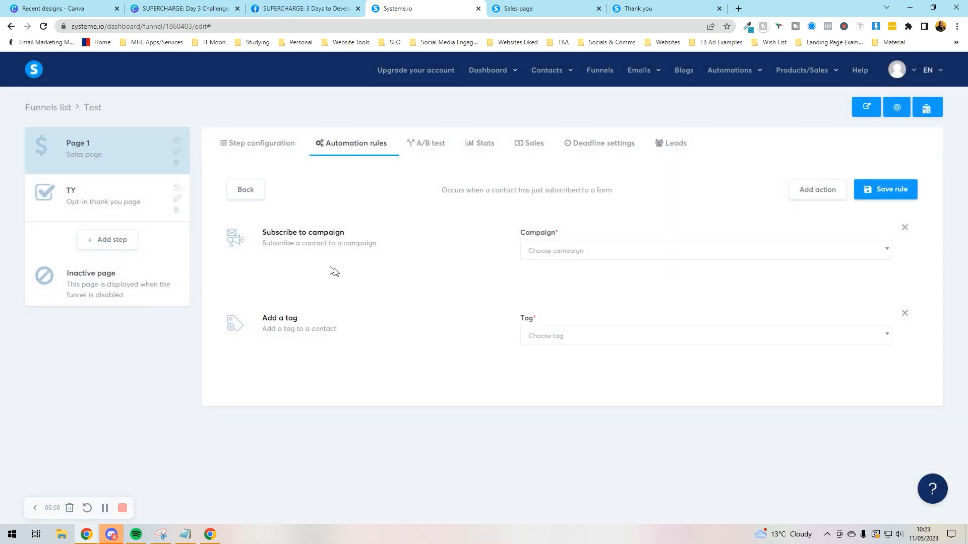
Step: Try saving the rule, remove both actions, and open the live sales page in a new tab
{"action": "left_click", "coordinate": [879, 200]}
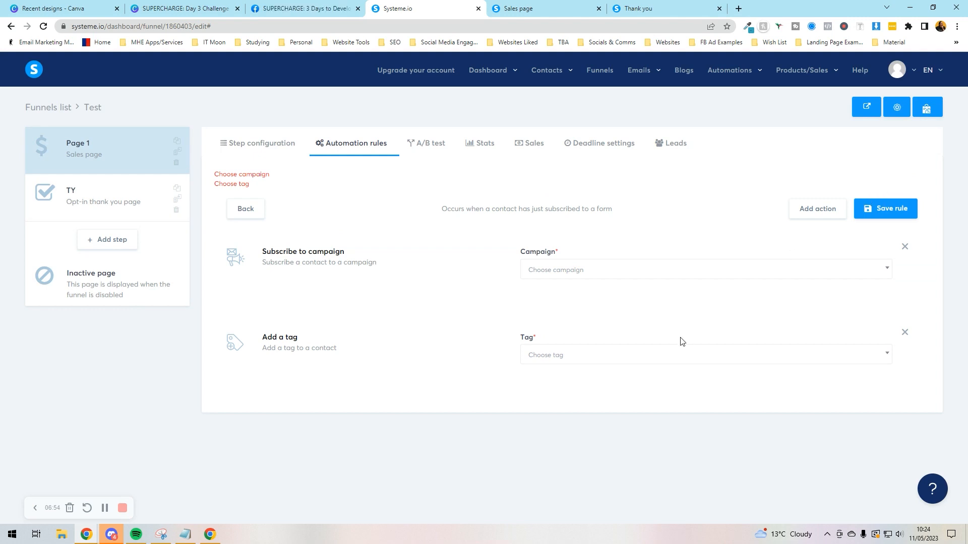
{"action": "left_click", "coordinate": [678, 270]}
{"action": "left_click", "coordinate": [880, 316]}
{"action": "left_click", "coordinate": [905, 248]}
{"action": "left_click", "coordinate": [904, 247]}
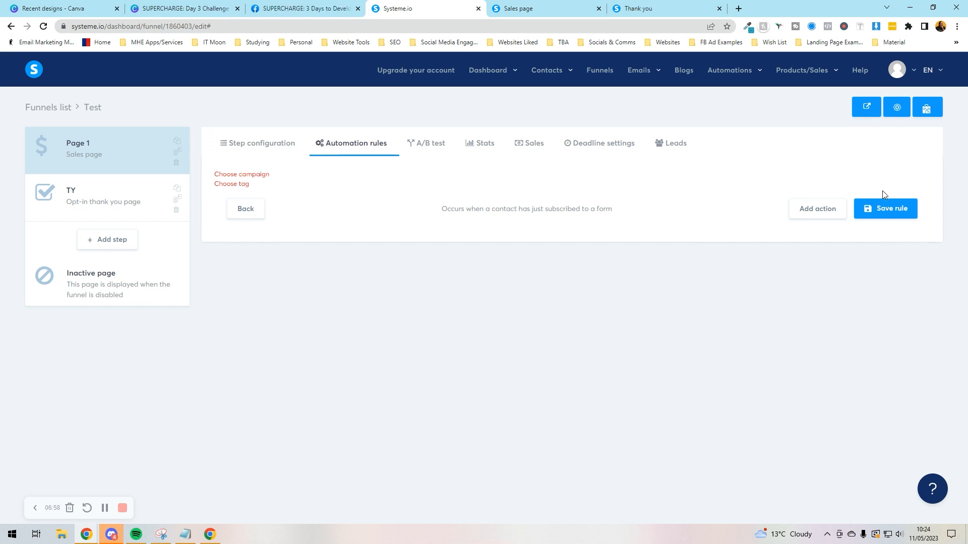
{"action": "left_click", "coordinate": [865, 111]}
Step: Browse Page 1's A/B test, Stats, Sales and Deadline settings tabs, ending on its empty Leads list
{"action": "left_click", "coordinate": [450, 5]}
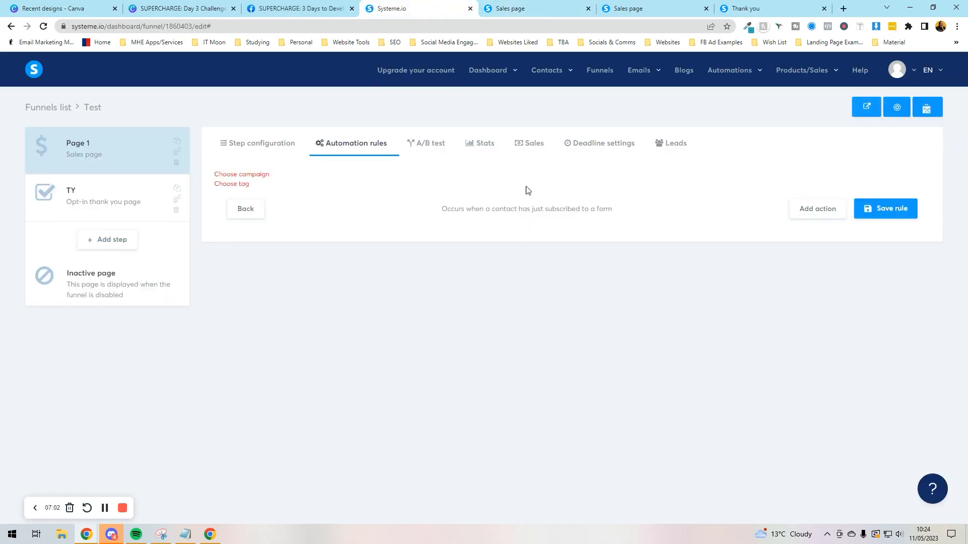
{"action": "left_click", "coordinate": [437, 143]}
{"action": "left_click", "coordinate": [487, 144]}
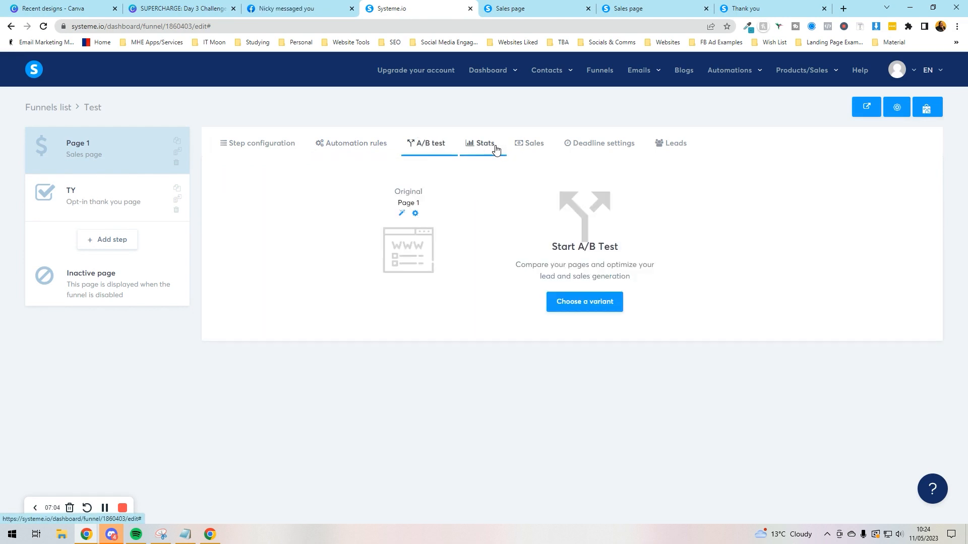
{"action": "left_click", "coordinate": [530, 146]}
{"action": "left_click", "coordinate": [619, 150]}
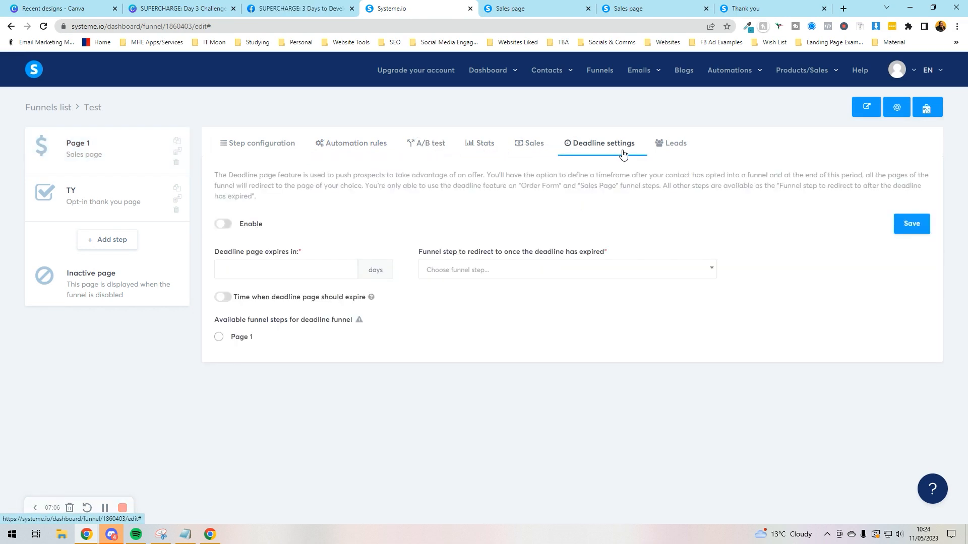
{"action": "left_click", "coordinate": [664, 154]}
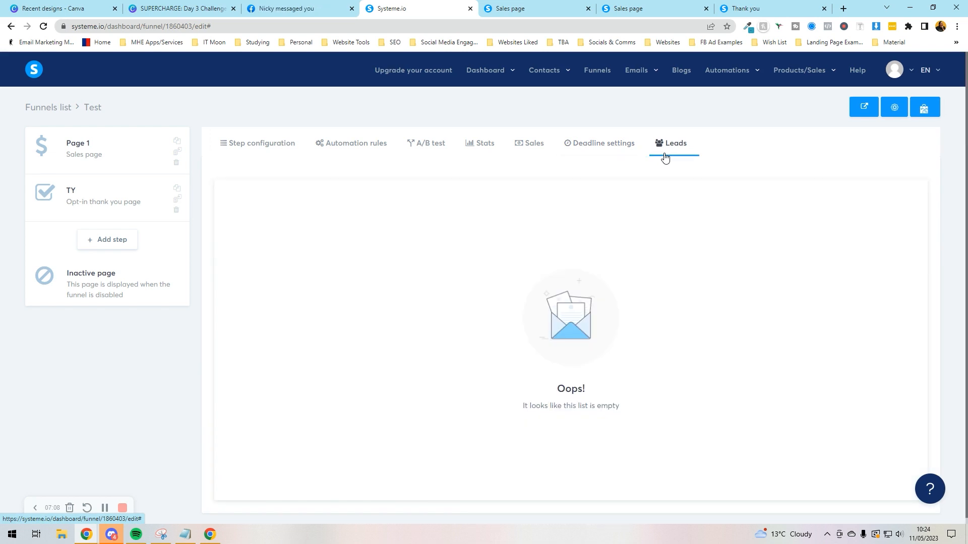
{"action": "mouse_move", "coordinate": [632, 73]}
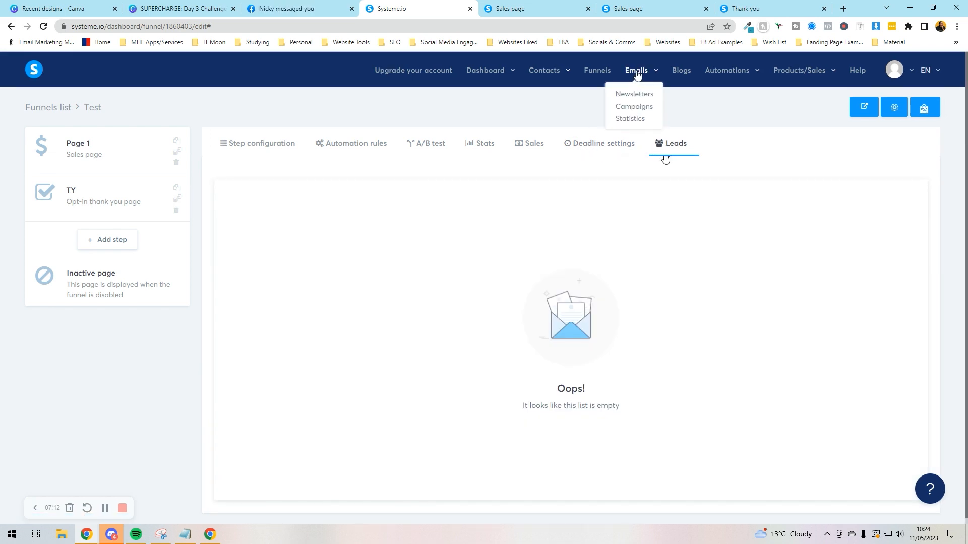
{"action": "mouse_move", "coordinate": [706, 78]}
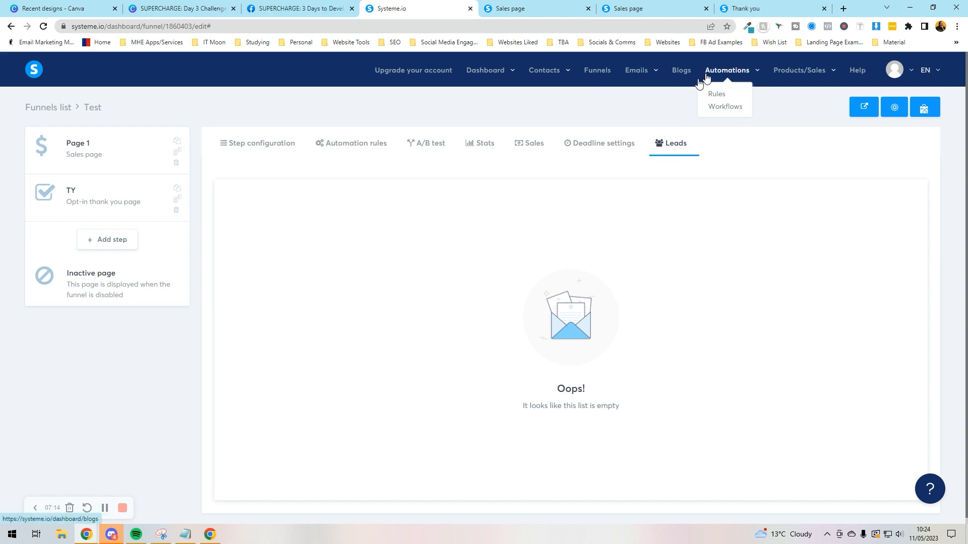
Step: Create a new workflow named Test
{"action": "left_click", "coordinate": [731, 112]}
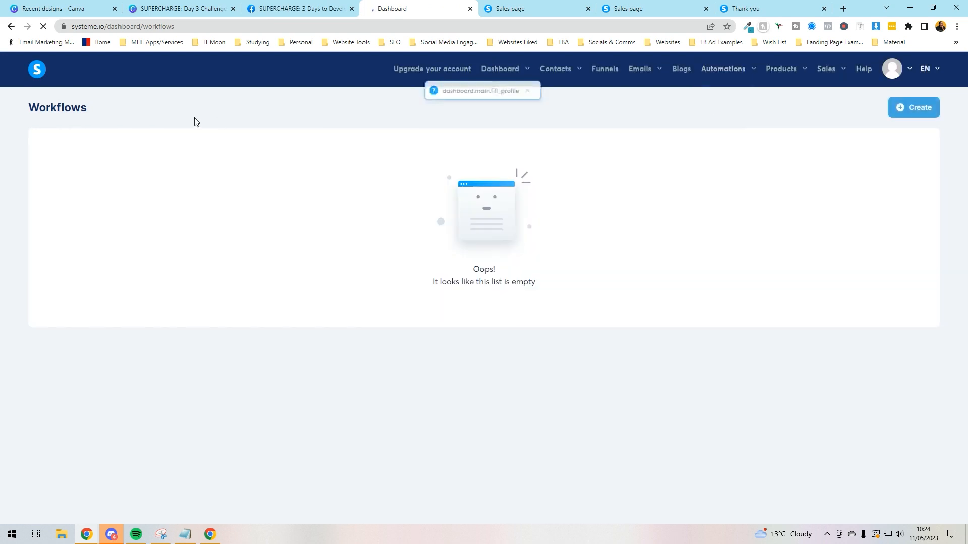
{"action": "left_click", "coordinate": [916, 109]}
{"action": "left_click", "coordinate": [415, 296]}
{"action": "type", "text": "Test"}
{"action": "left_click", "coordinate": [483, 333]}
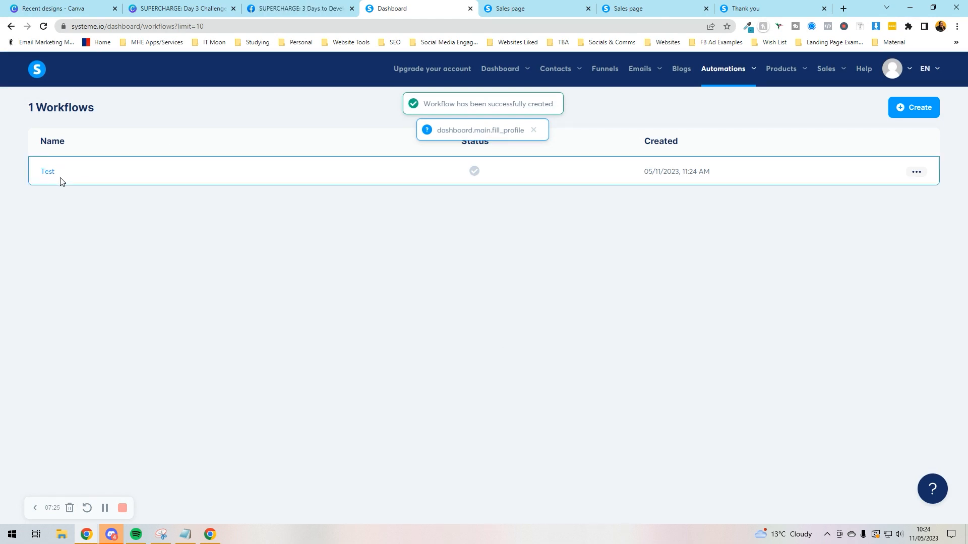
Step: Give the Test workflow a Funnel form subscribed trigger for the Page 1 form
{"action": "left_click", "coordinate": [45, 171]}
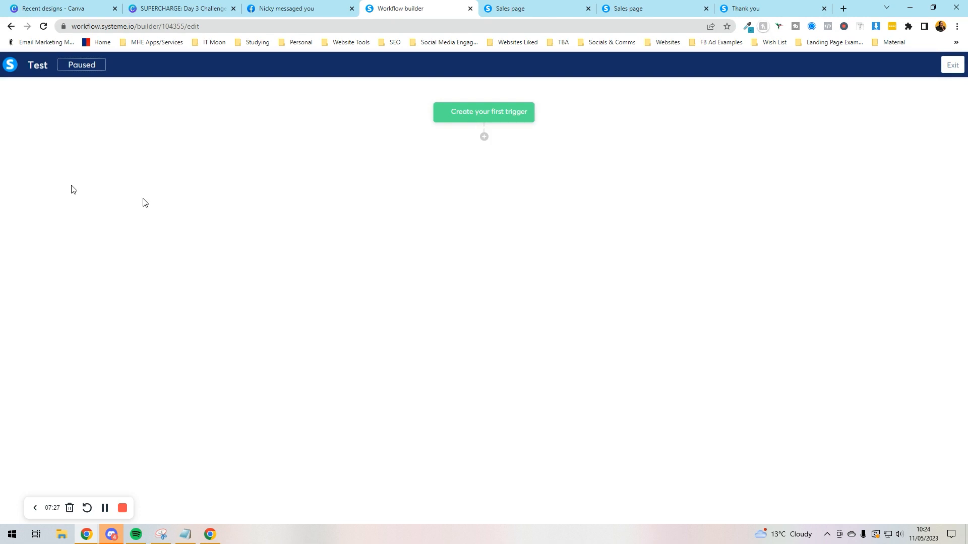
{"action": "left_click", "coordinate": [485, 114]}
{"action": "left_click", "coordinate": [385, 262]}
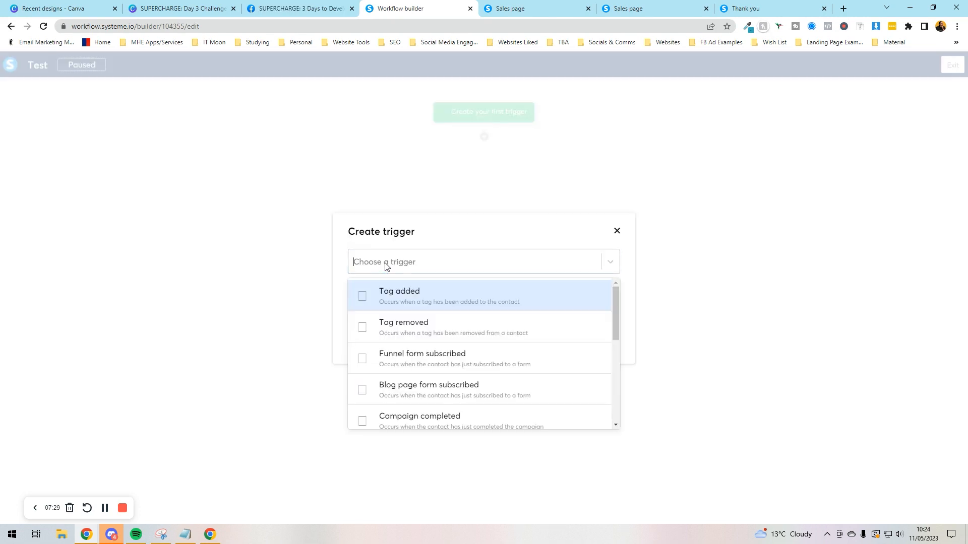
{"action": "scroll", "coordinate": [429, 300], "scroll_direction": "down", "scroll_amount": 2}
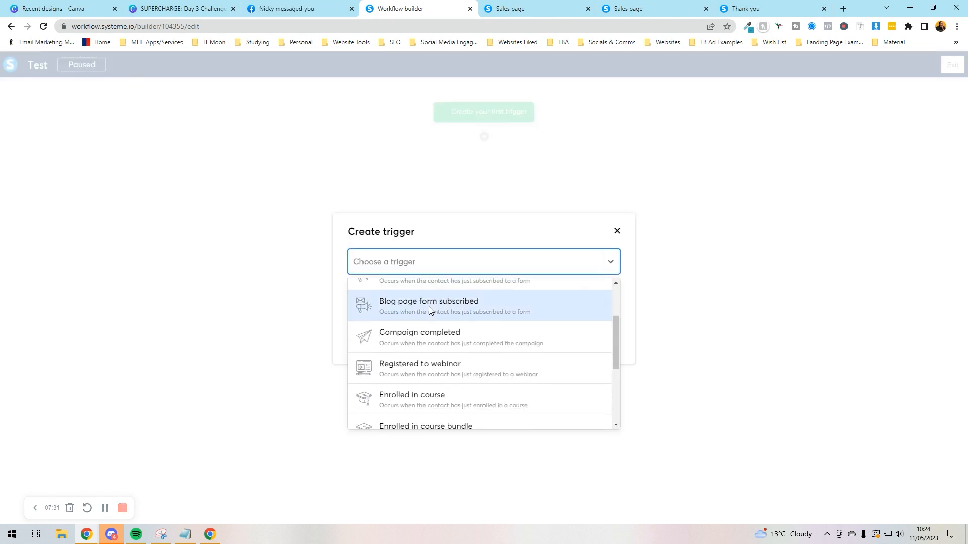
{"action": "scroll", "coordinate": [423, 320], "scroll_direction": "up", "scroll_amount": 2}
{"action": "left_click", "coordinate": [411, 359]}
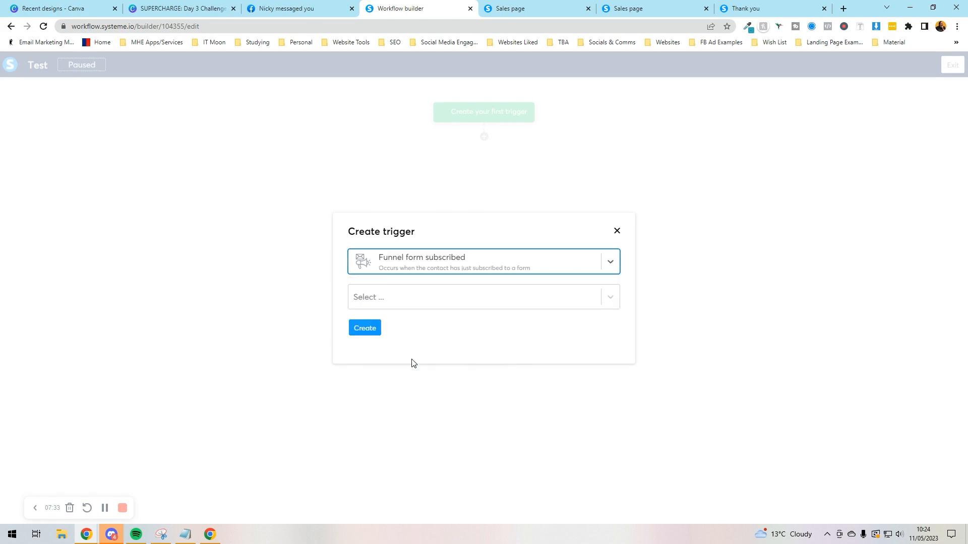
{"action": "left_click", "coordinate": [605, 301]}
{"action": "left_click", "coordinate": [390, 335]}
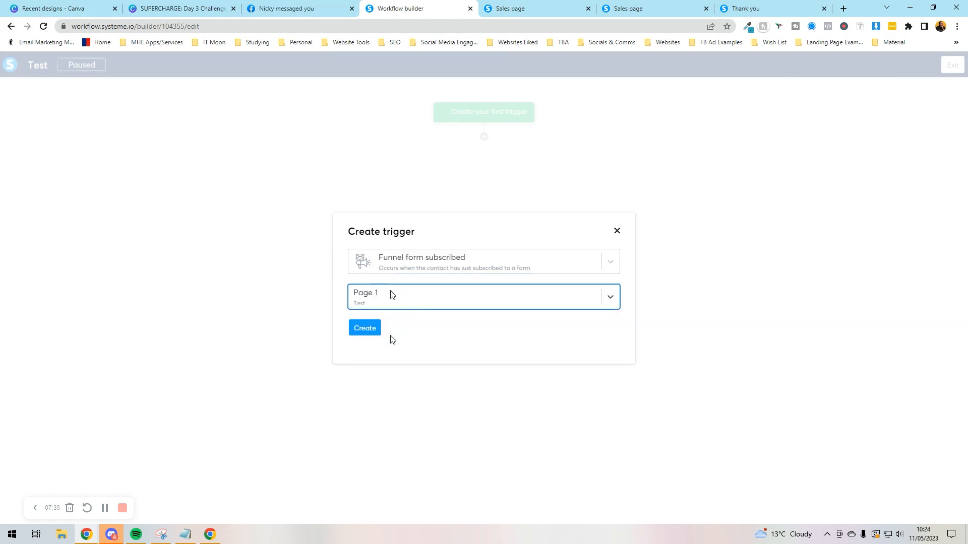
{"action": "left_click", "coordinate": [371, 328]}
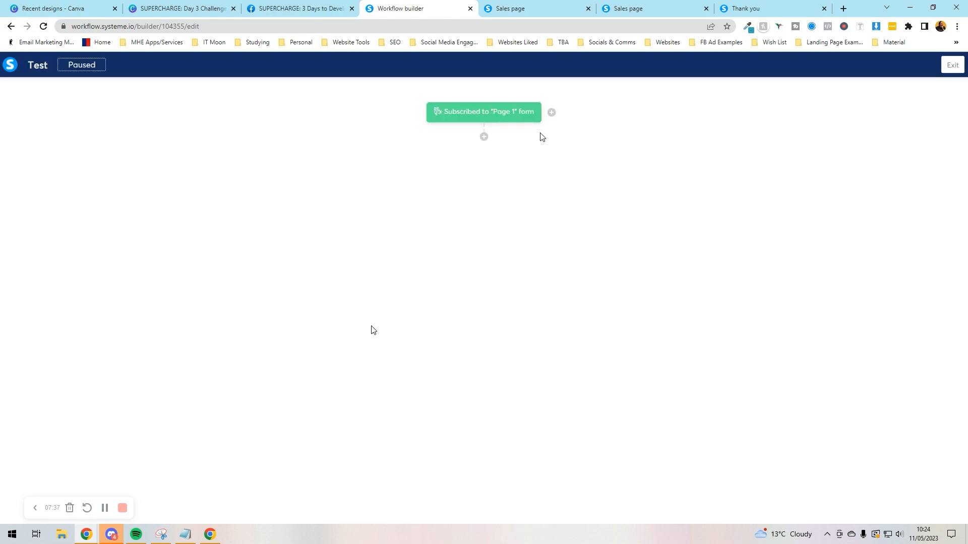
{"action": "left_click", "coordinate": [484, 137]}
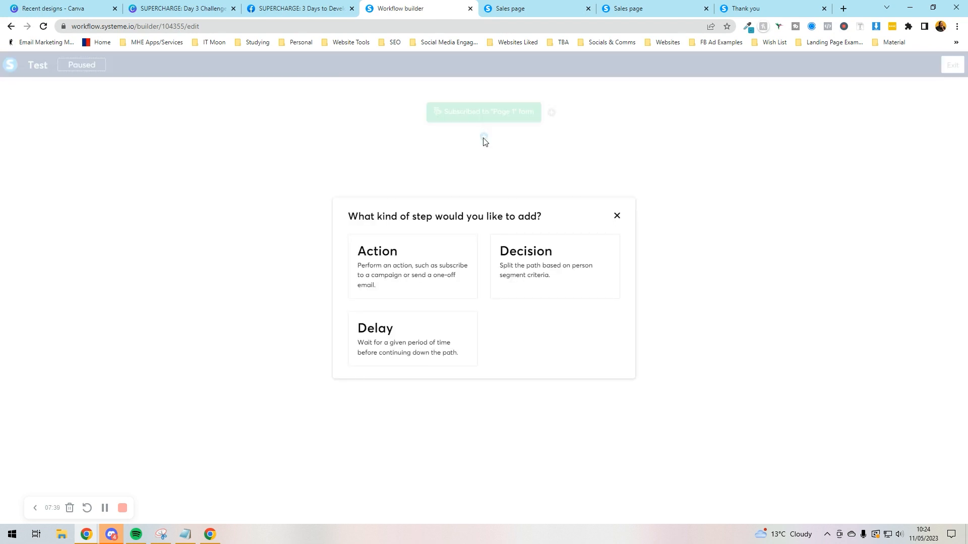
Step: After the trigger, add a Send an email action with a new email titled 'Thanks for signing up'
{"action": "left_click", "coordinate": [387, 274]}
{"action": "left_click", "coordinate": [389, 263]}
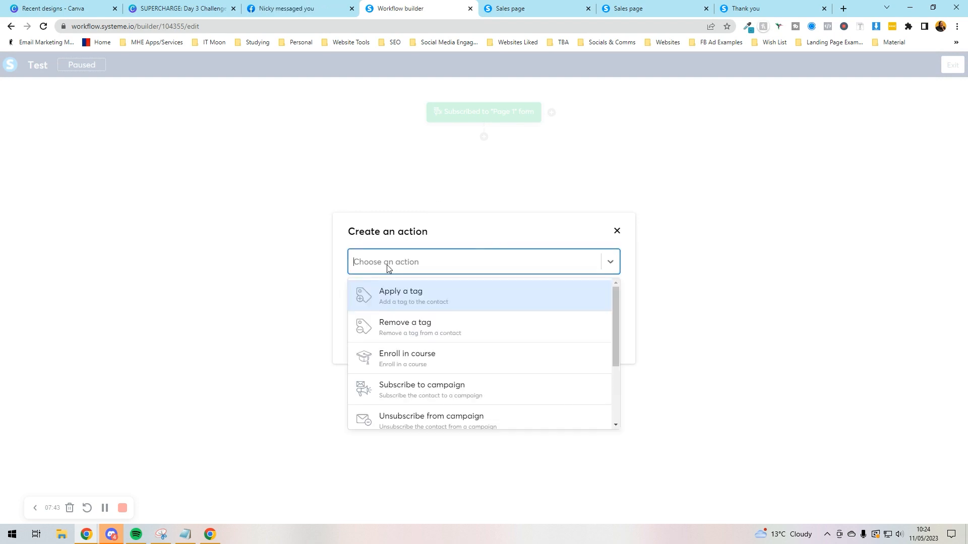
{"action": "left_click_drag", "start_coordinate": [612, 328], "coordinate": [609, 382]}
{"action": "left_click", "coordinate": [408, 388]}
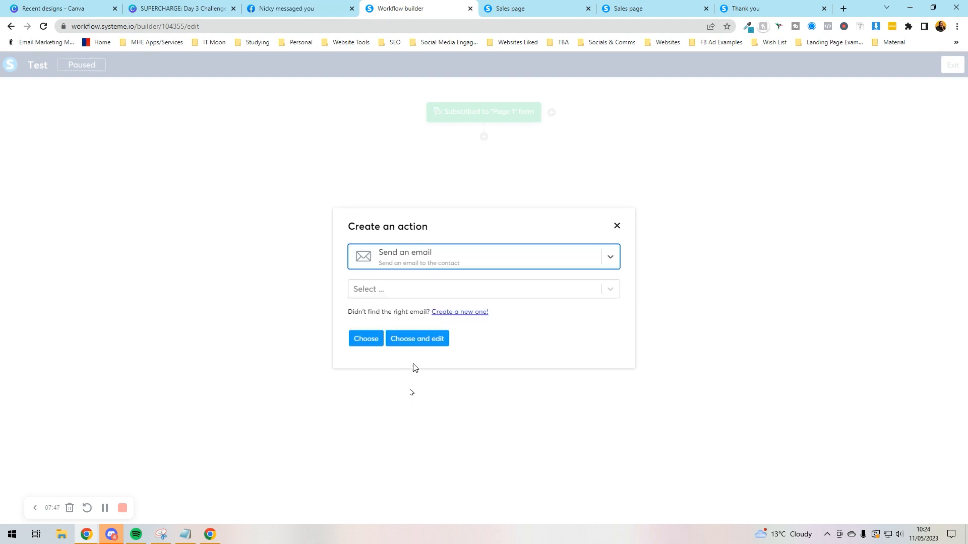
{"action": "left_click", "coordinate": [395, 291]}
{"action": "left_click", "coordinate": [548, 354]}
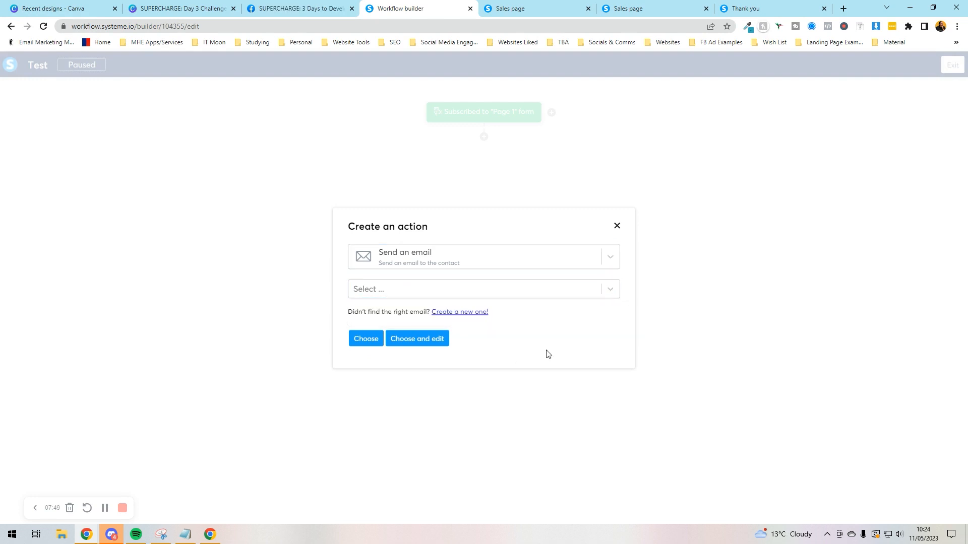
{"action": "left_click", "coordinate": [459, 313]}
{"action": "left_click", "coordinate": [409, 264]}
{"action": "type", "text": "T"}
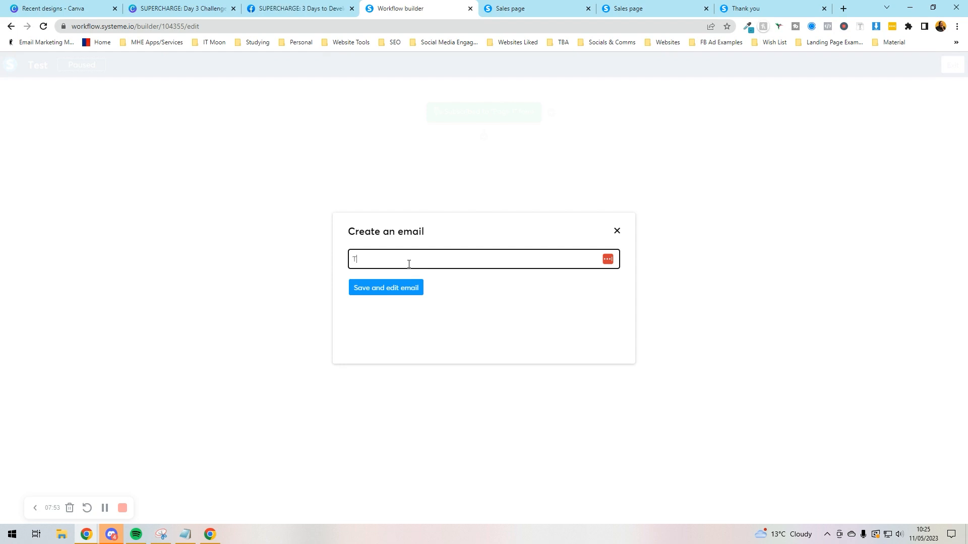
{"action": "type", "text": "hanks for signing up"}
{"action": "left_click", "coordinate": [388, 290]}
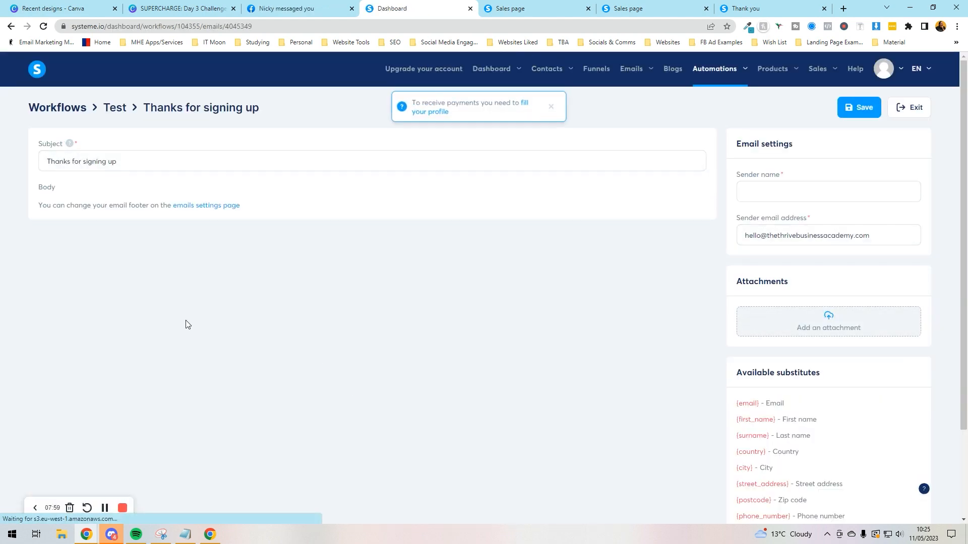
Step: Write the email body, greeting the contact with the First name substitute variable
{"action": "scroll", "coordinate": [149, 249], "scroll_direction": "down", "scroll_amount": 2}
{"action": "scroll", "coordinate": [150, 244], "scroll_direction": "up", "scroll_amount": 2}
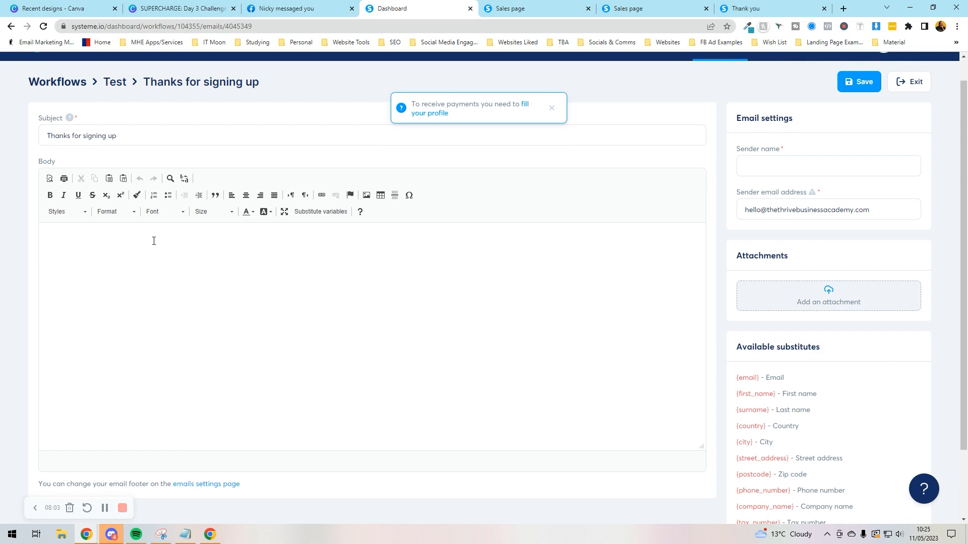
{"action": "scroll", "coordinate": [154, 241], "scroll_direction": "up", "scroll_amount": 1}
{"action": "left_click", "coordinate": [243, 290]}
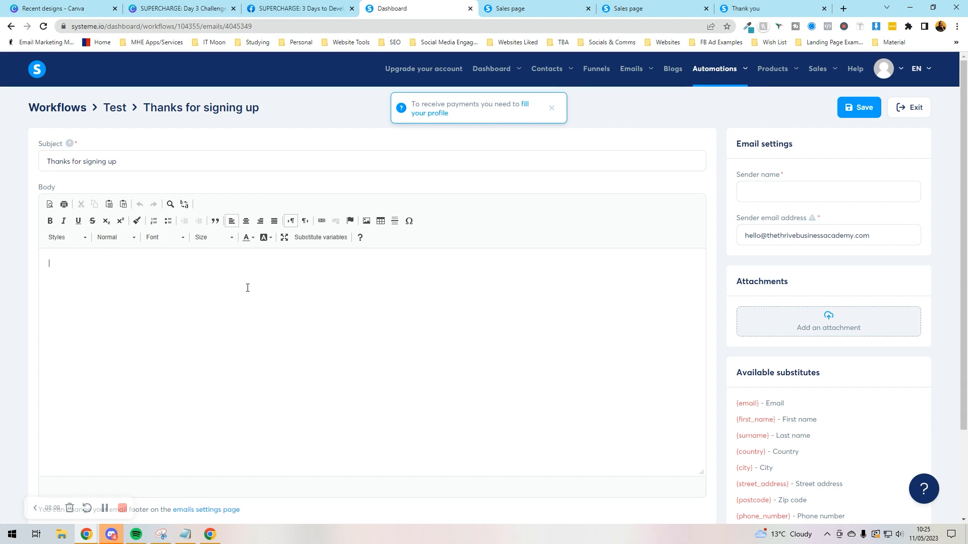
{"action": "left_click", "coordinate": [553, 109]}
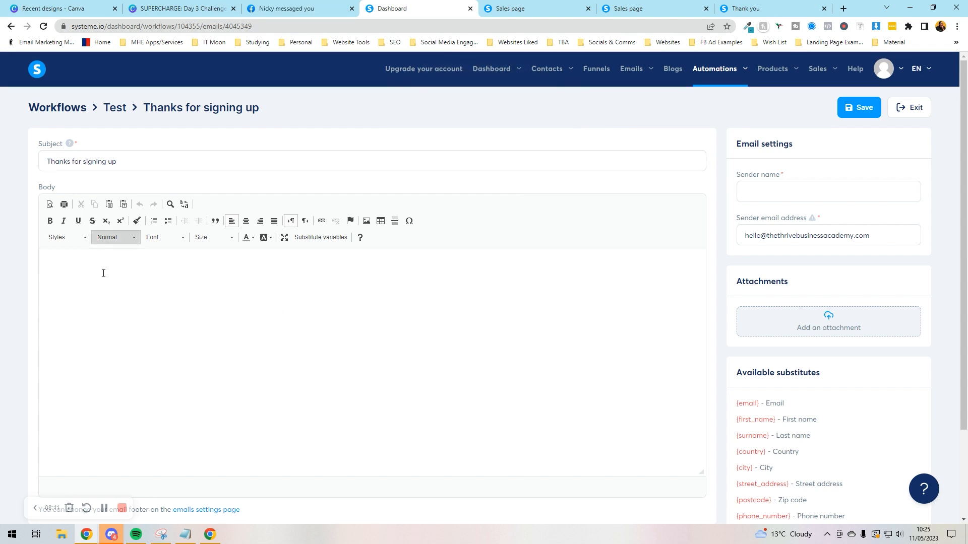
{"action": "left_click", "coordinate": [85, 264]}
{"action": "type", "text": "Hi"}
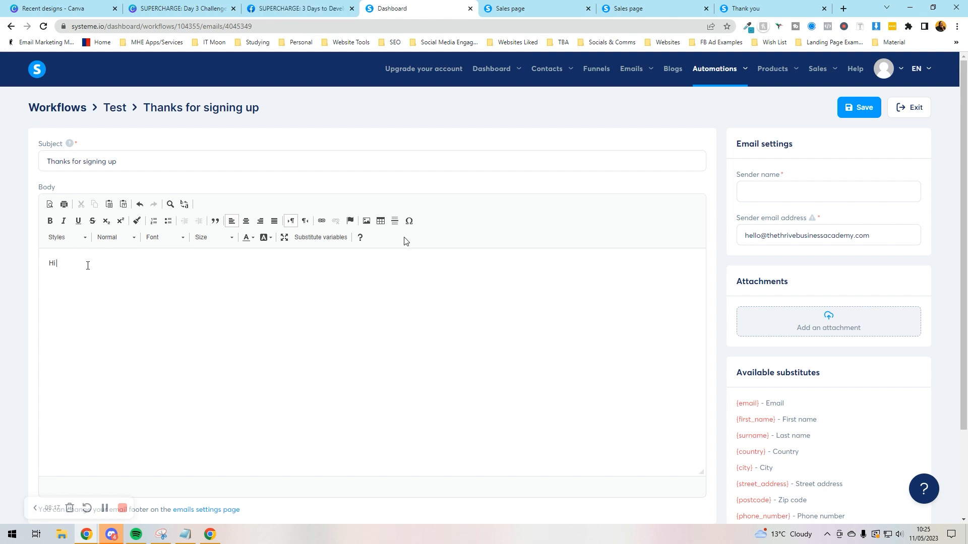
{"action": "left_click", "coordinate": [297, 238]}
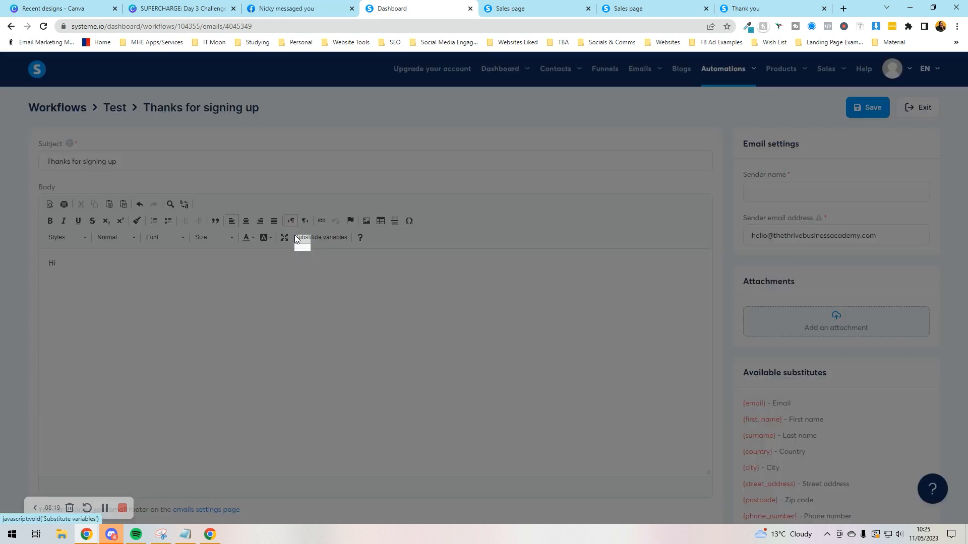
{"action": "left_click", "coordinate": [431, 259]}
{"action": "left_click", "coordinate": [428, 277]}
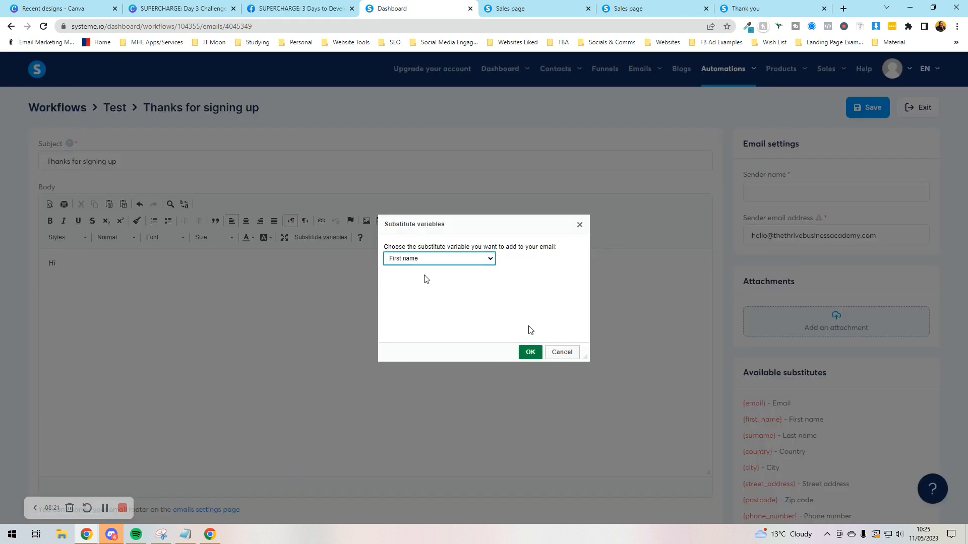
{"action": "left_click", "coordinate": [530, 352]}
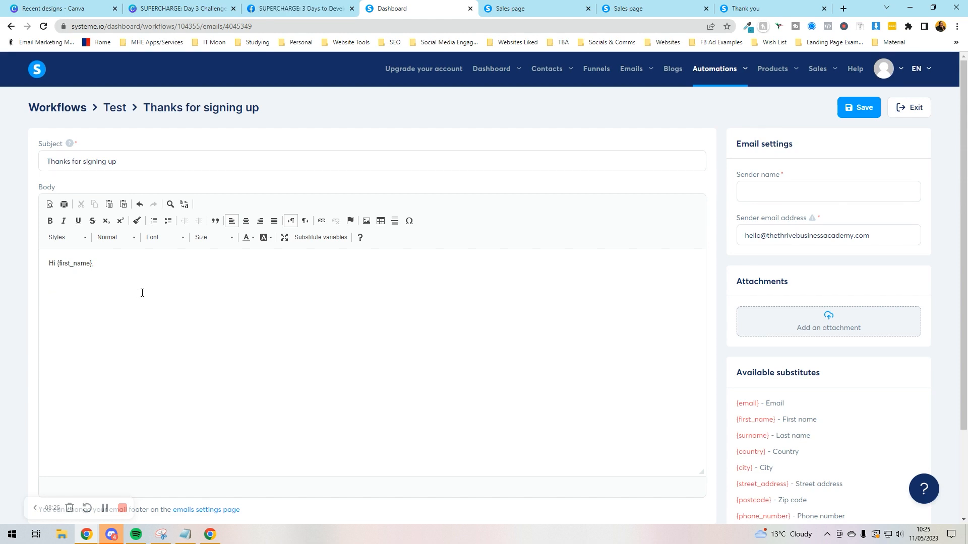
{"action": "key", "text": "BackSpace"}
{"action": "key", "text": "BackSpace"}
{"action": "type", "text": "igning up Bla Bla "}
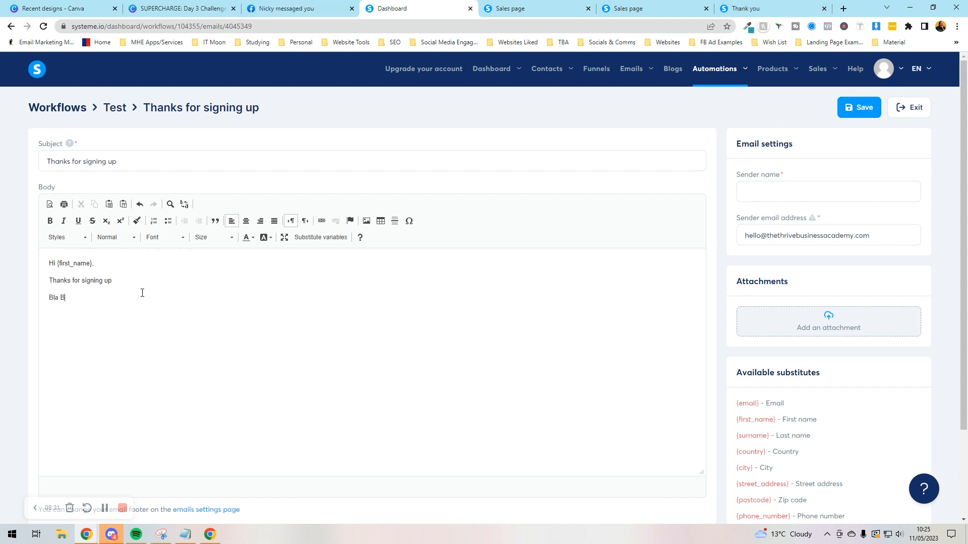
{"action": "type", "text": "Thanks,"}
Step: Fill in the sender name and save the email into the workflow
{"action": "left_click", "coordinate": [858, 107]}
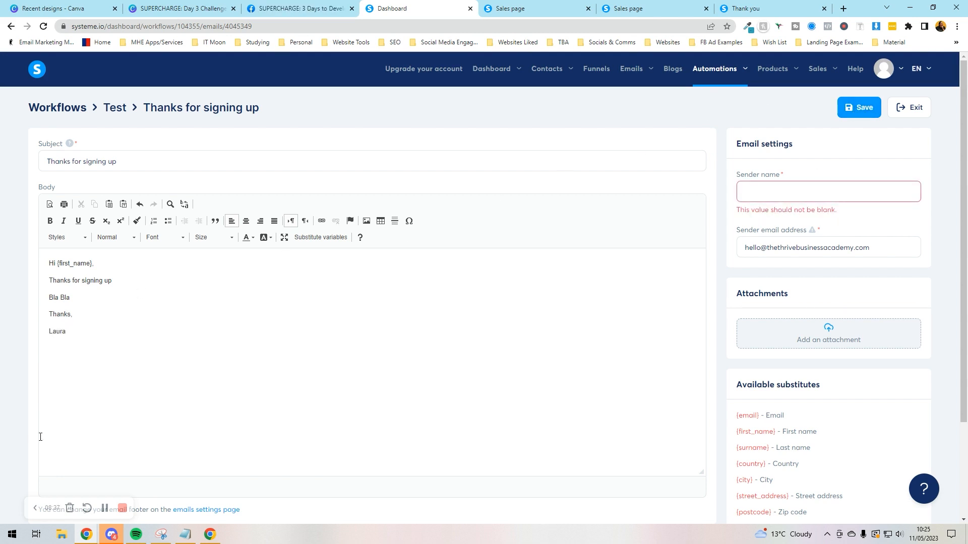
{"action": "scroll", "coordinate": [263, 363], "scroll_direction": "down", "scroll_amount": 3}
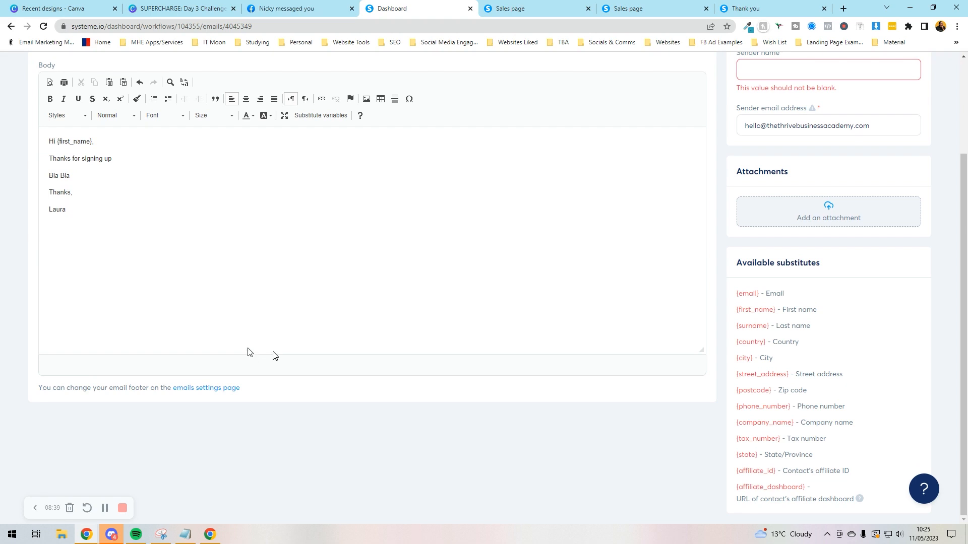
{"action": "scroll", "coordinate": [262, 365], "scroll_direction": "up", "scroll_amount": 3}
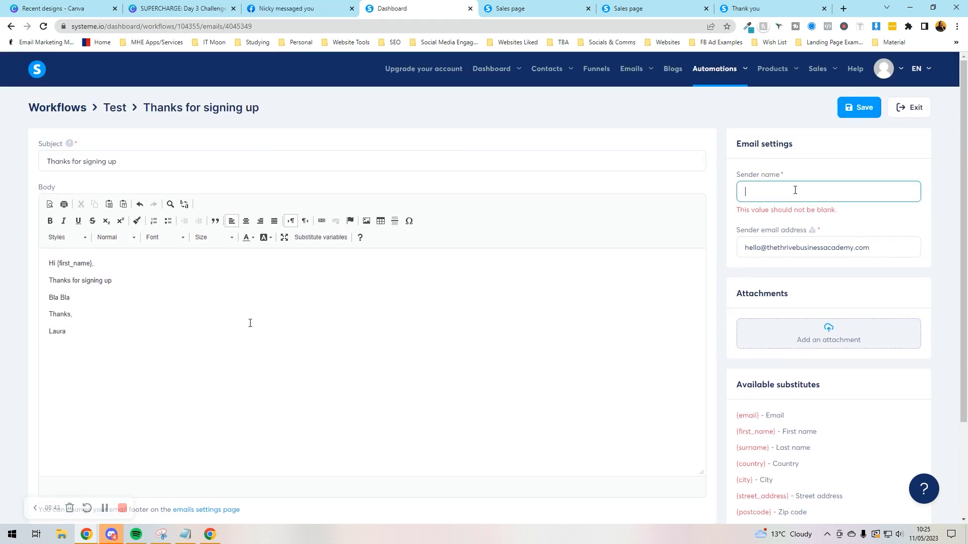
{"action": "type", "text": "aura"}
{"action": "left_click", "coordinate": [864, 104]}
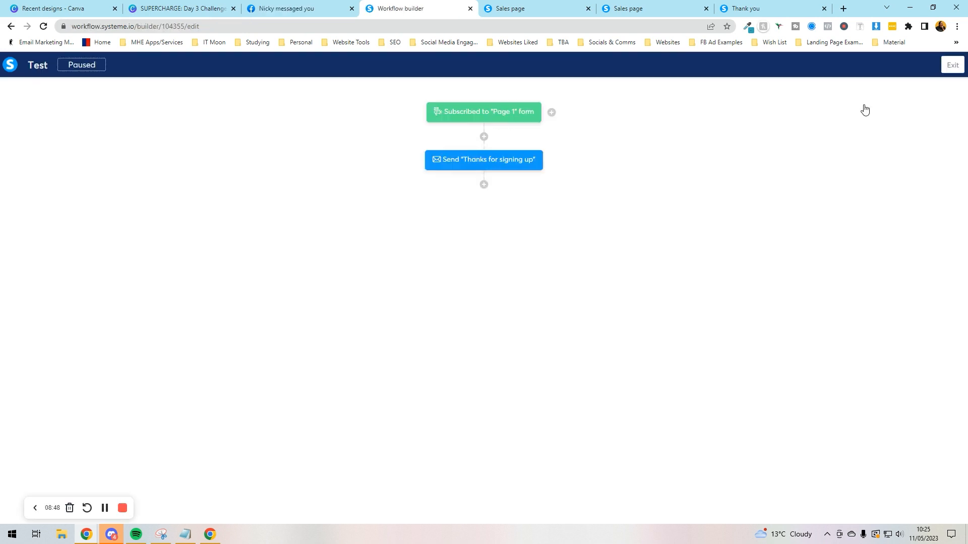
Step: Add a 3-day delay step after the email step
{"action": "mouse_move", "coordinate": [494, 156]}
{"action": "left_click", "coordinate": [484, 185]}
{"action": "left_click", "coordinate": [401, 324]}
{"action": "left_click", "coordinate": [483, 278]}
{"action": "left_click", "coordinate": [467, 304]}
{"action": "left_click_drag", "start_coordinate": [371, 278], "coordinate": [305, 277]}
{"action": "type", "text": "3"}
{"action": "left_click", "coordinate": [354, 305]}
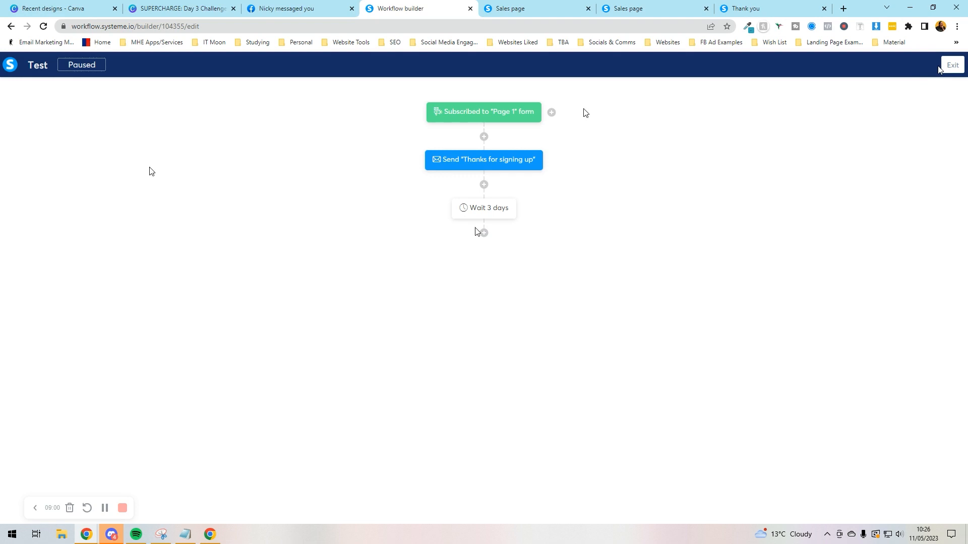
Step: Start an action step after the wait, browse the actions, then cancel it
{"action": "left_click", "coordinate": [483, 232]}
{"action": "left_click", "coordinate": [406, 276]}
{"action": "left_click", "coordinate": [452, 266]}
{"action": "scroll", "coordinate": [441, 340], "scroll_direction": "down", "scroll_amount": 2}
{"action": "scroll", "coordinate": [441, 338], "scroll_direction": "up", "scroll_amount": 2}
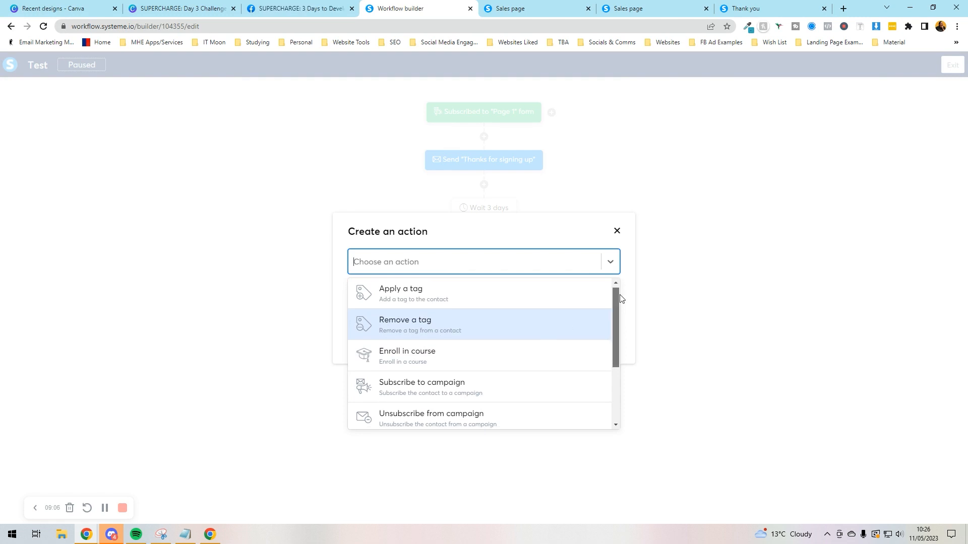
{"action": "scroll", "coordinate": [604, 346], "scroll_direction": "down", "scroll_amount": 2}
{"action": "scroll", "coordinate": [604, 346], "scroll_direction": "down", "scroll_amount": 1}
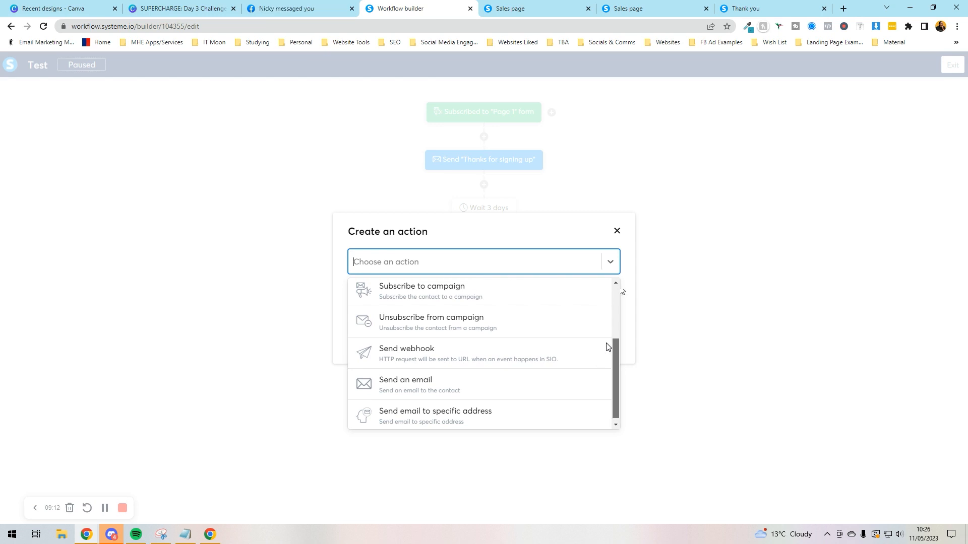
{"action": "left_click", "coordinate": [533, 246]}
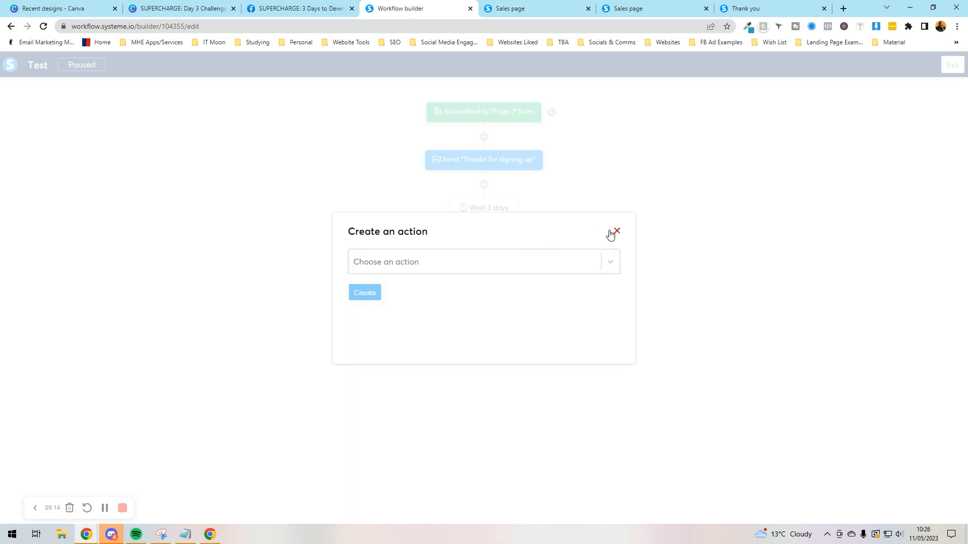
{"action": "left_click", "coordinate": [614, 231]}
Step: Start a decision step after the wait, cancel it, and leave the workflow builder
{"action": "left_click_drag", "start_coordinate": [482, 227], "coordinate": [485, 235]}
{"action": "left_click", "coordinate": [484, 234]}
{"action": "left_click", "coordinate": [535, 257]}
{"action": "left_click", "coordinate": [366, 230]}
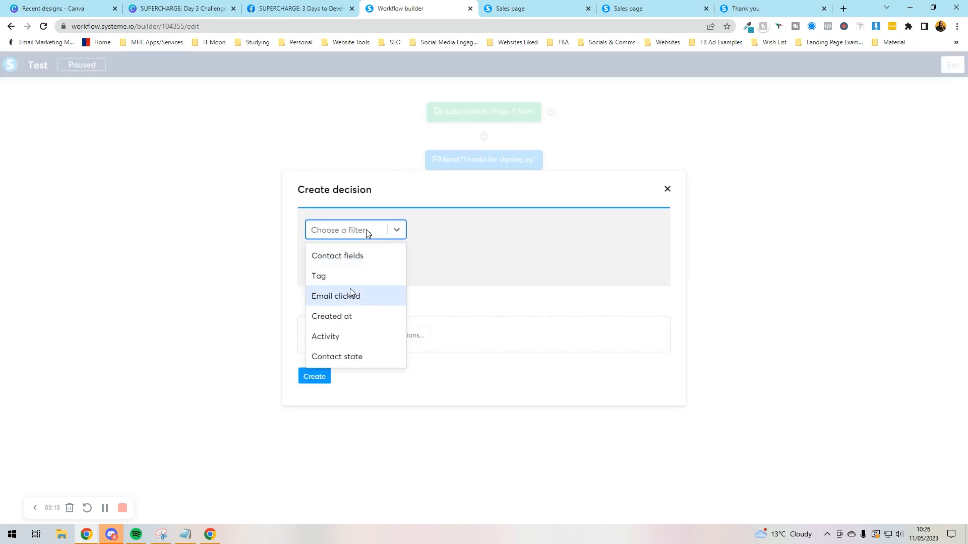
{"action": "left_click", "coordinate": [666, 195]}
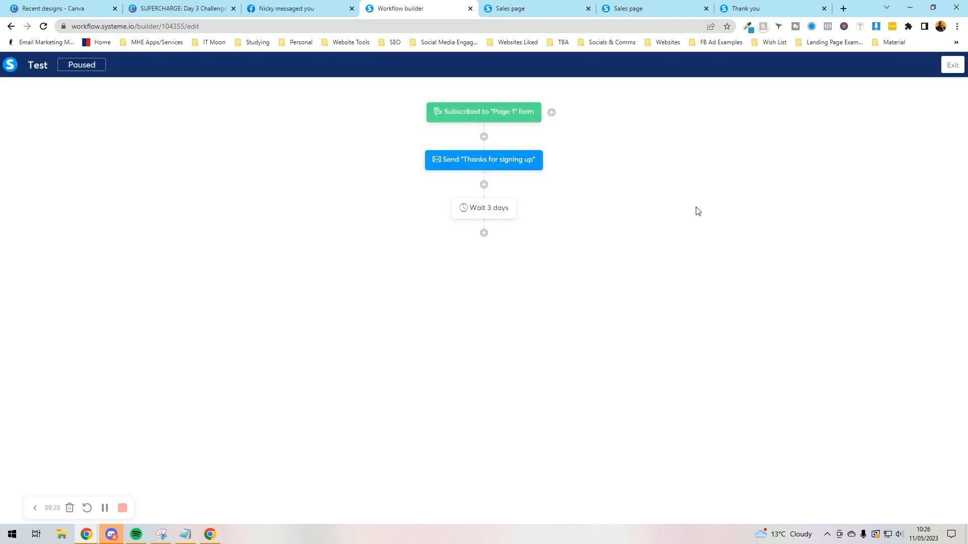
{"action": "left_click", "coordinate": [956, 72]}
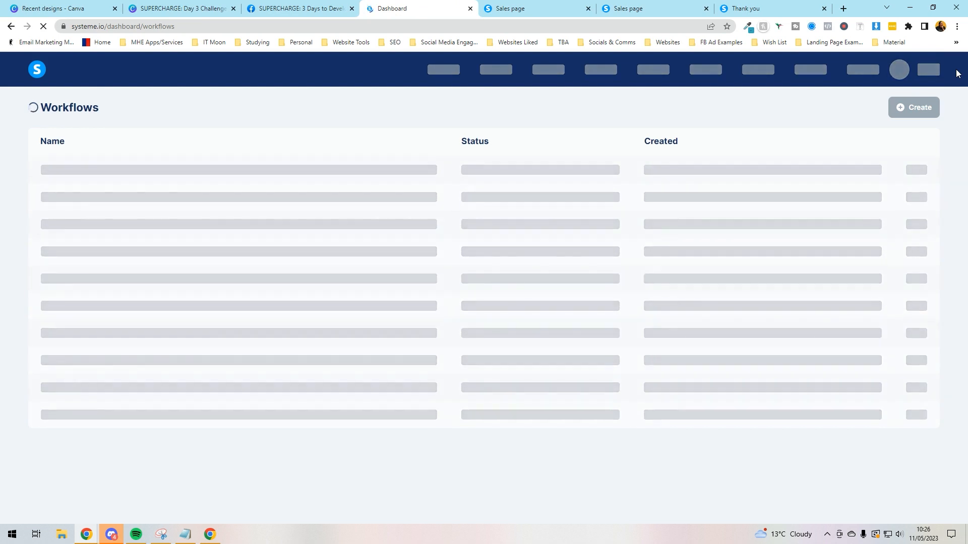
Step: Activate the Test workflow from its actions menu, then go to Emails > Campaigns
{"action": "mouse_move", "coordinate": [477, 172]}
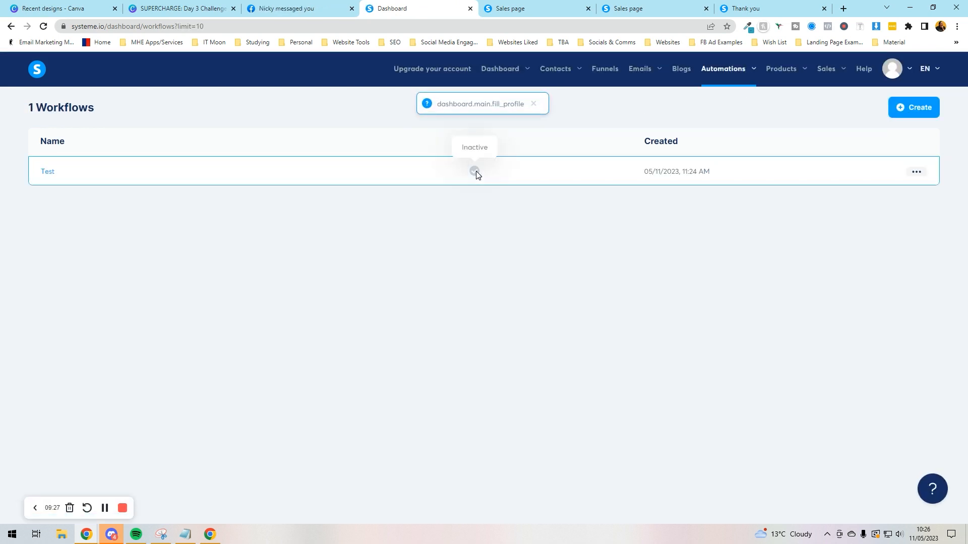
{"action": "left_click", "coordinate": [916, 172]}
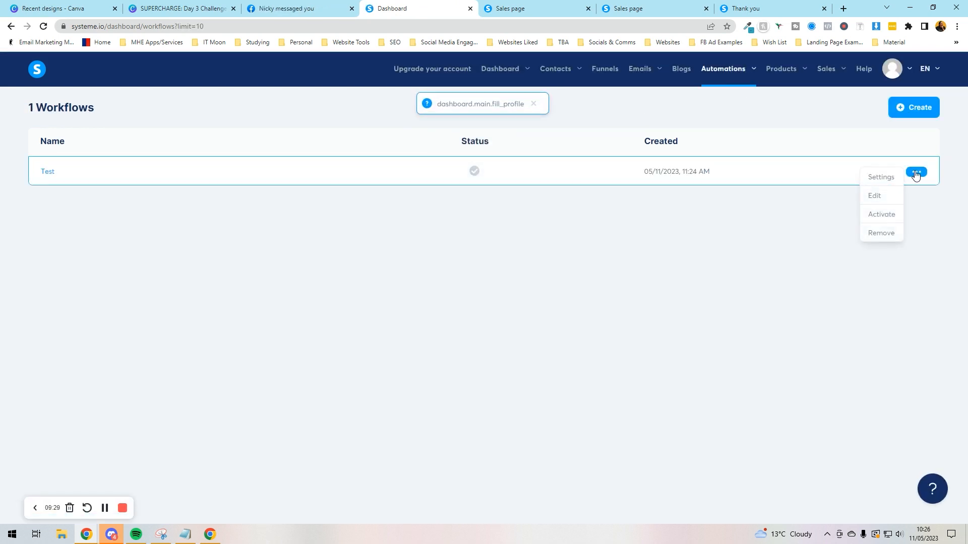
{"action": "left_click", "coordinate": [883, 213]}
{"action": "left_click", "coordinate": [433, 331]}
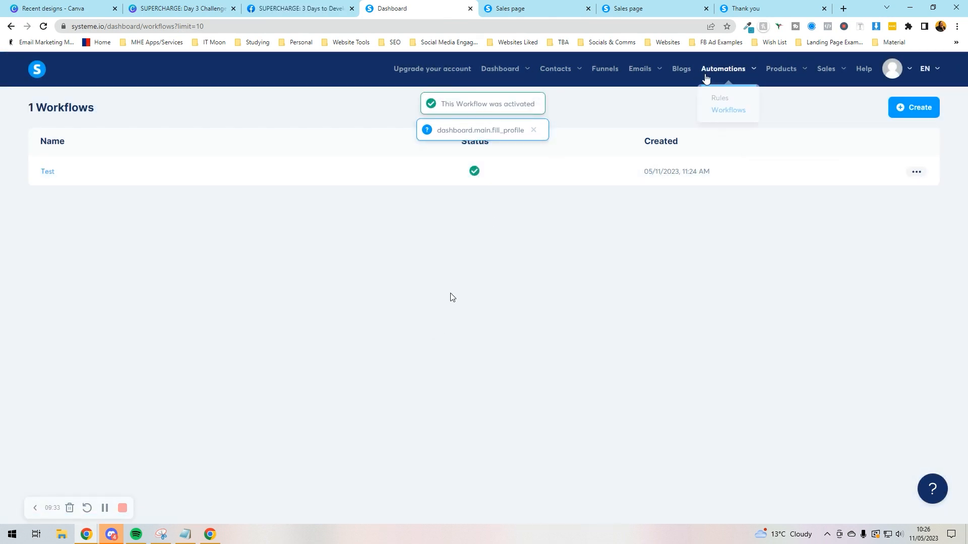
{"action": "mouse_move", "coordinate": [643, 71]}
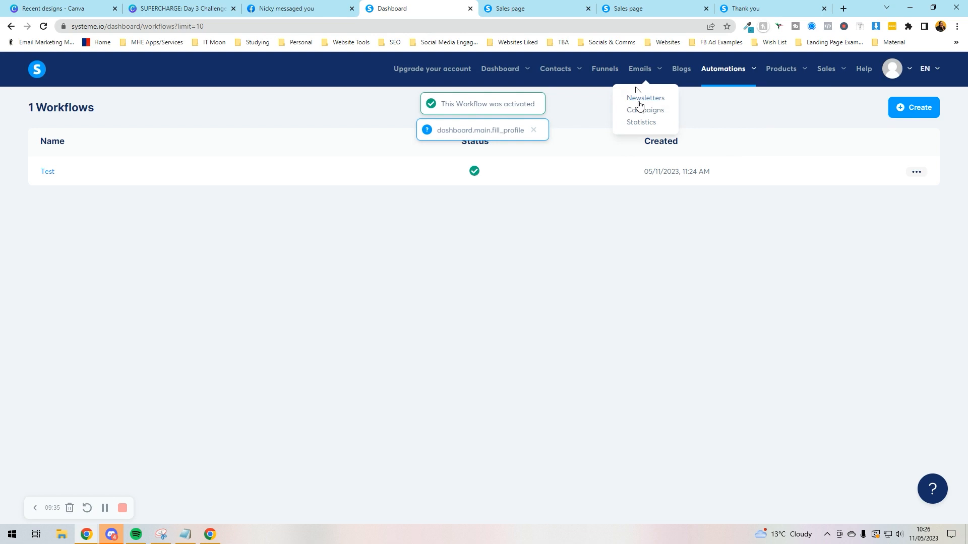
{"action": "left_click", "coordinate": [638, 111]}
Step: Create a campaign named 'Test Campaign', open it, and begin a new email in it
{"action": "left_click", "coordinate": [911, 108]}
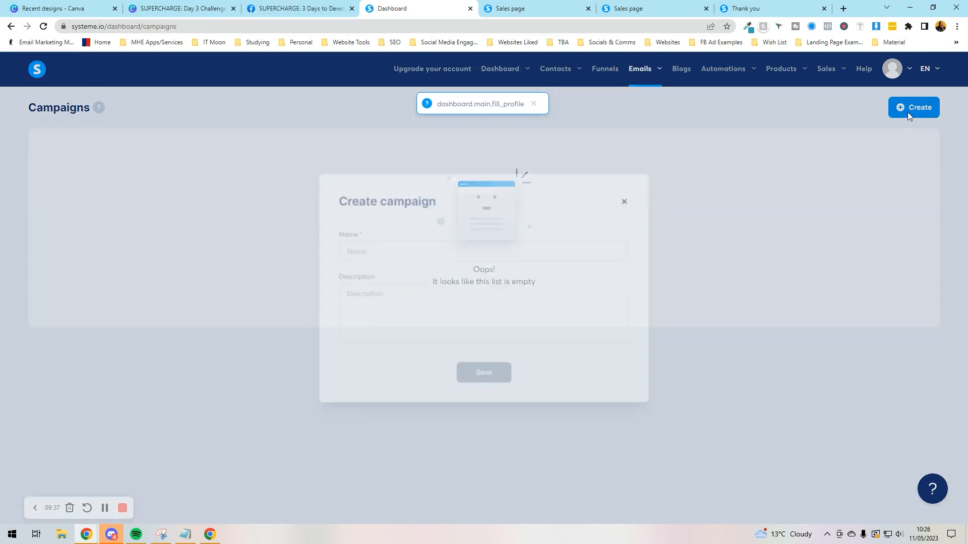
{"action": "left_click", "coordinate": [406, 250]}
{"action": "type", "text": "Te"}
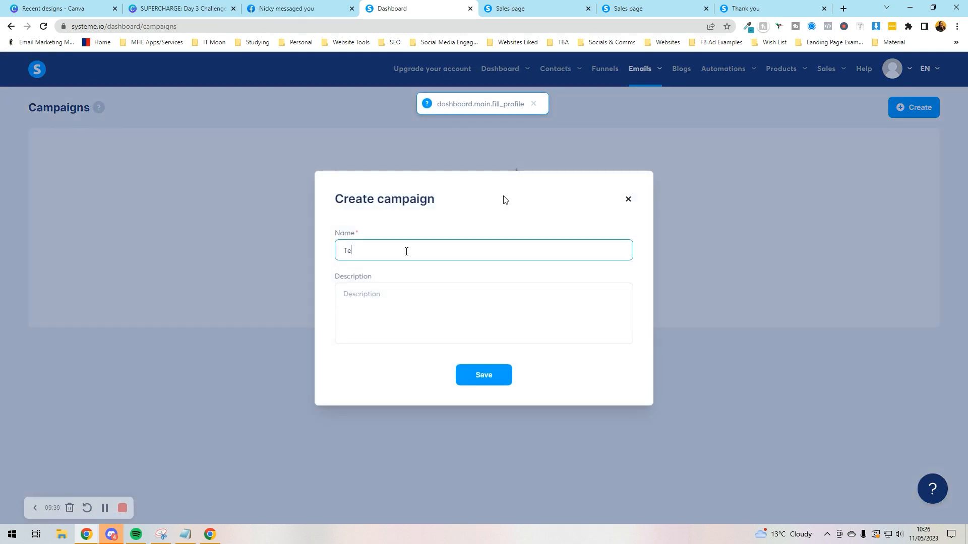
{"action": "type", "text": "st Campaign"}
{"action": "key", "text": "Return"}
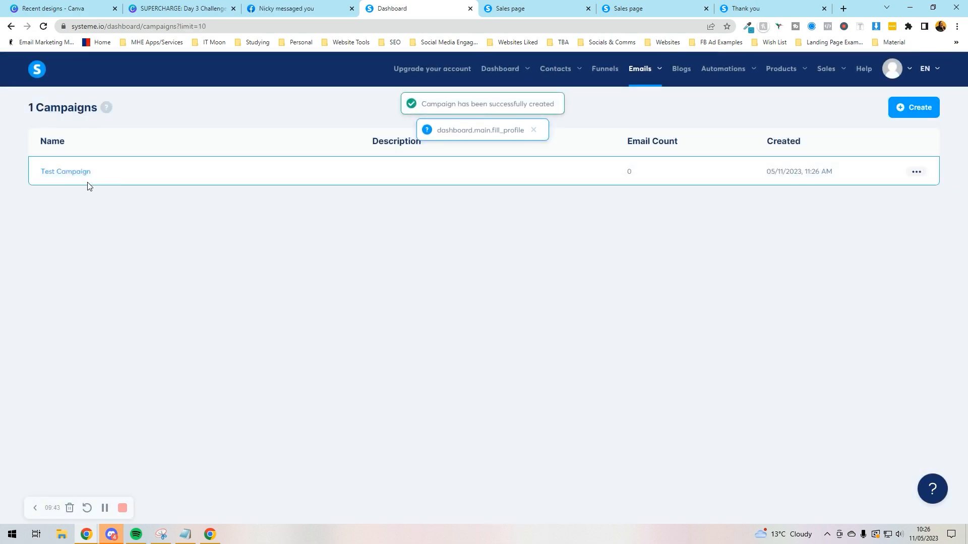
{"action": "left_click", "coordinate": [85, 173]}
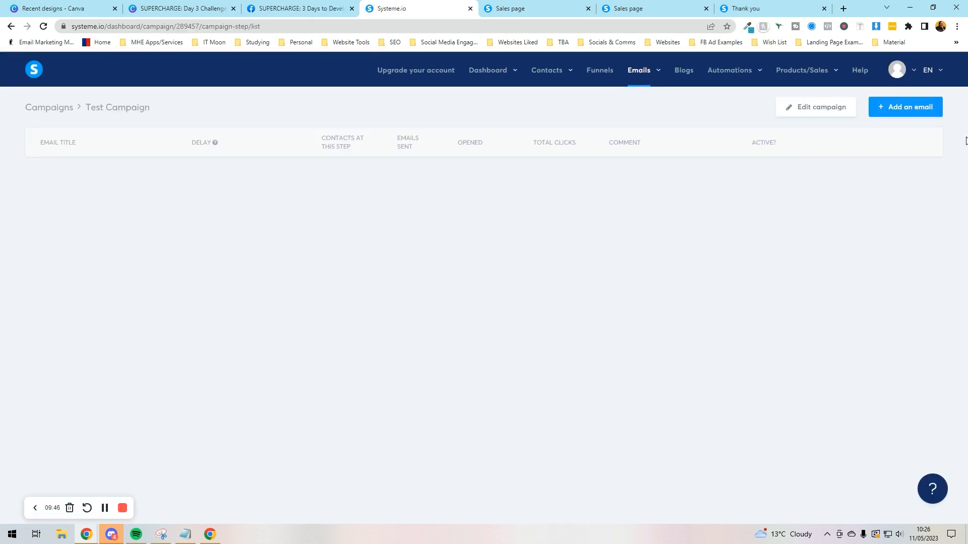
{"action": "left_click", "coordinate": [920, 108]}
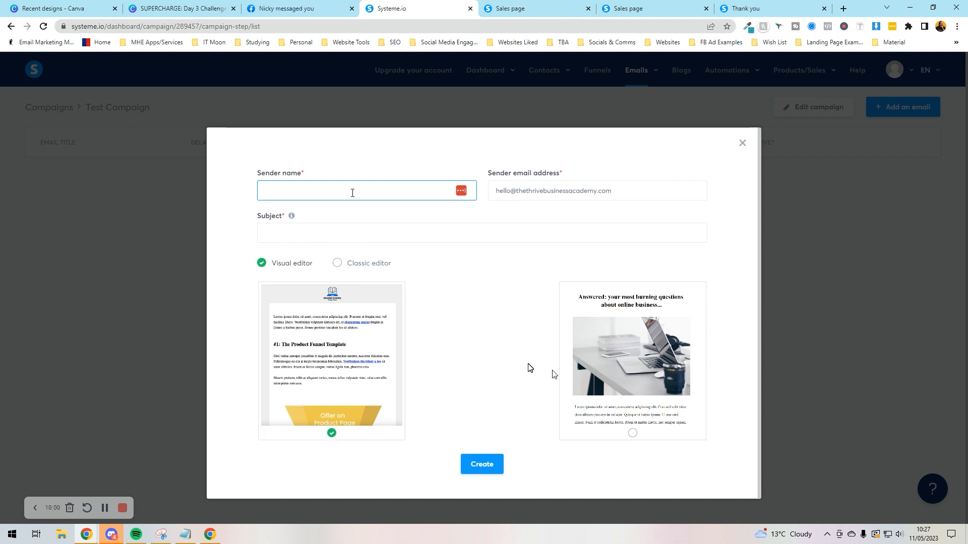
Step: Fill in the sender name and the subject 'Here it is', keeping the visual editor
{"action": "type", "text": "a"}
{"action": "key", "text": "Tab"}
{"action": "key", "text": "Tab"}
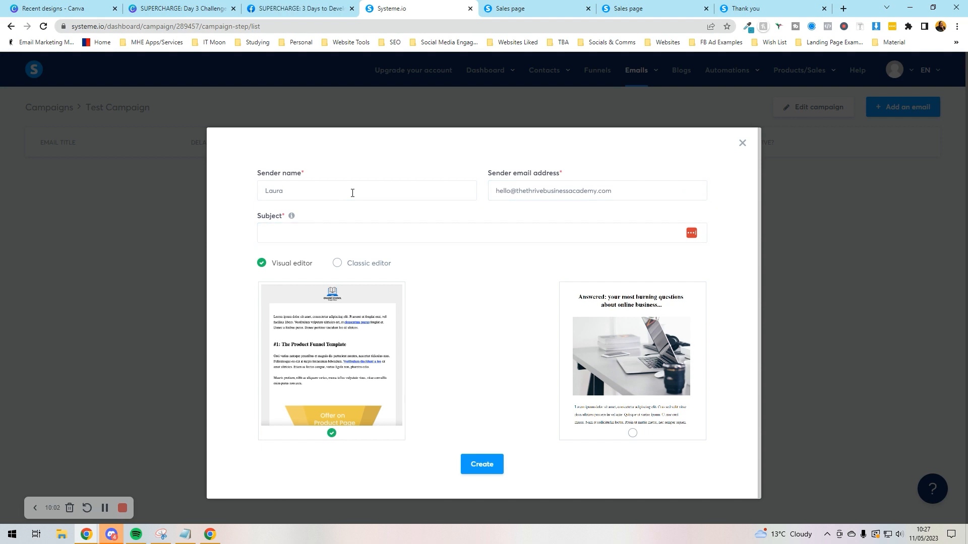
{"action": "left_click", "coordinate": [289, 236]}
{"action": "type", "text": "hERE"}
{"action": "key", "text": "BackSpace"}
{"action": "type", "text": "Here it is"}
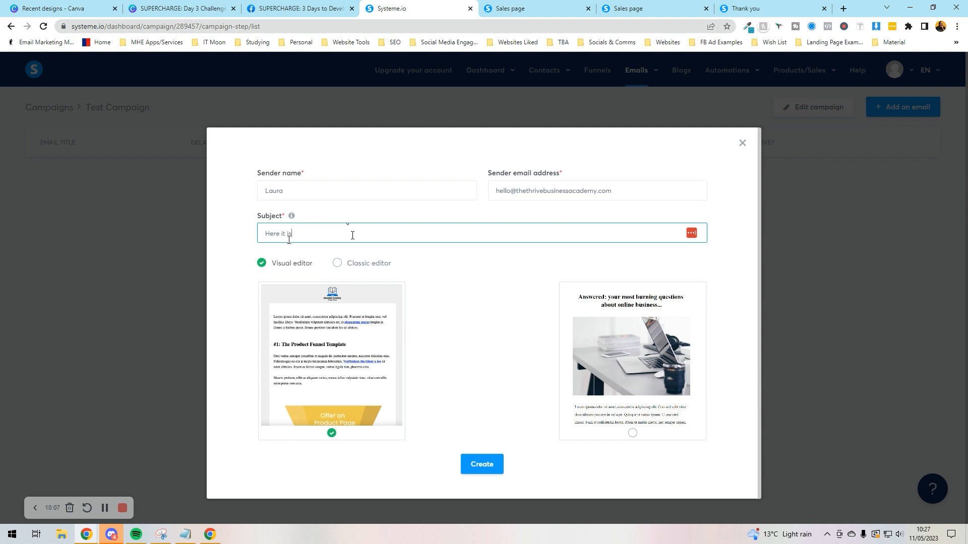
{"action": "left_click", "coordinate": [353, 268]}
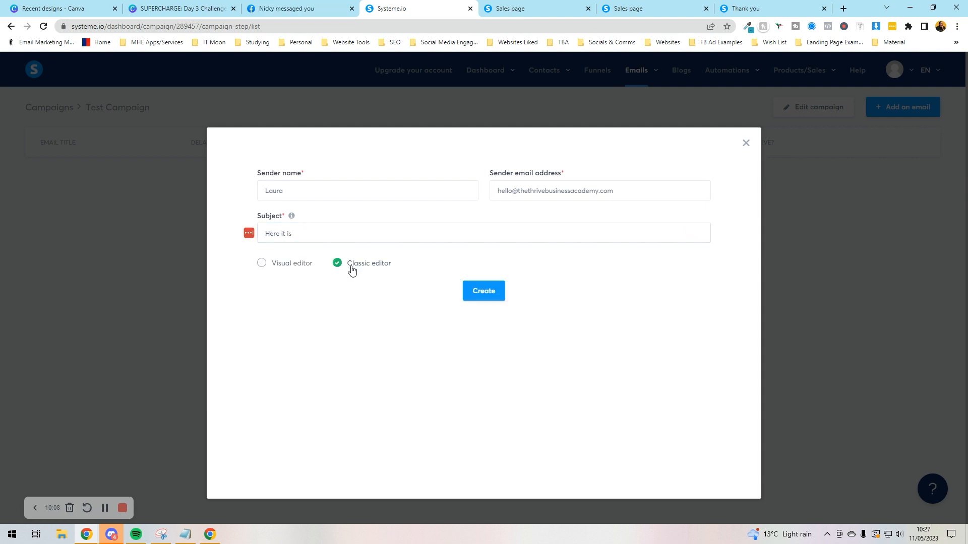
{"action": "left_click", "coordinate": [260, 269]}
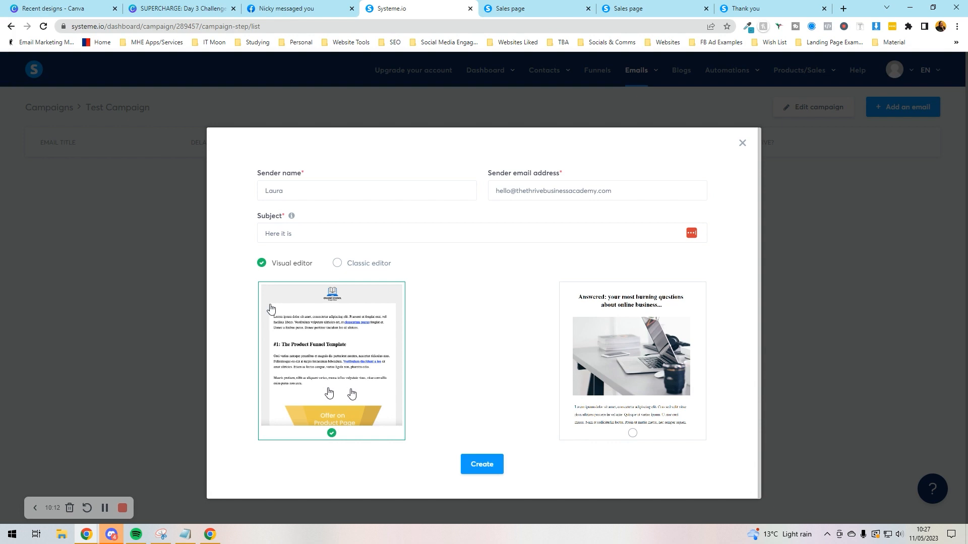
Step: Build the email from the laptop-photo template and delete its headline and empty block
{"action": "left_click", "coordinate": [607, 398]}
{"action": "left_click", "coordinate": [479, 464]}
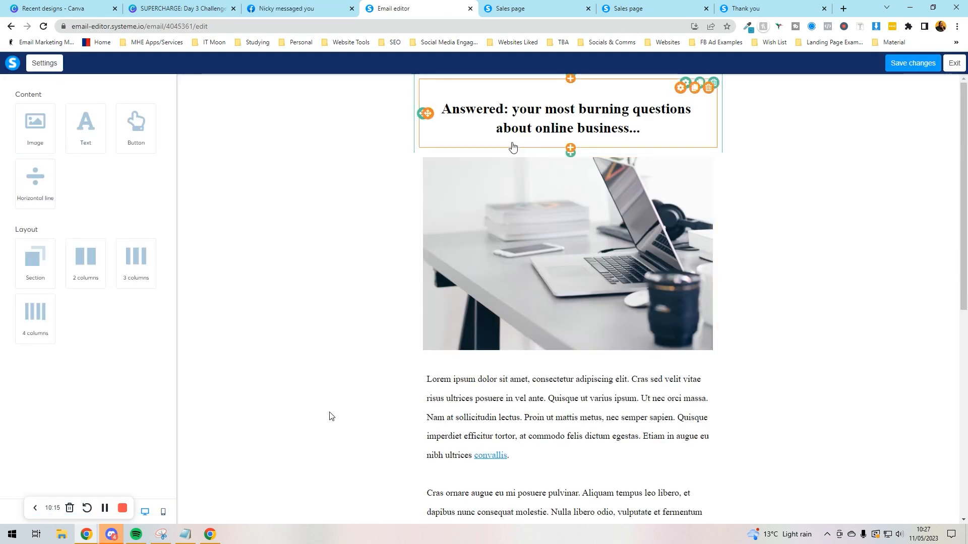
{"action": "left_click", "coordinate": [708, 88]}
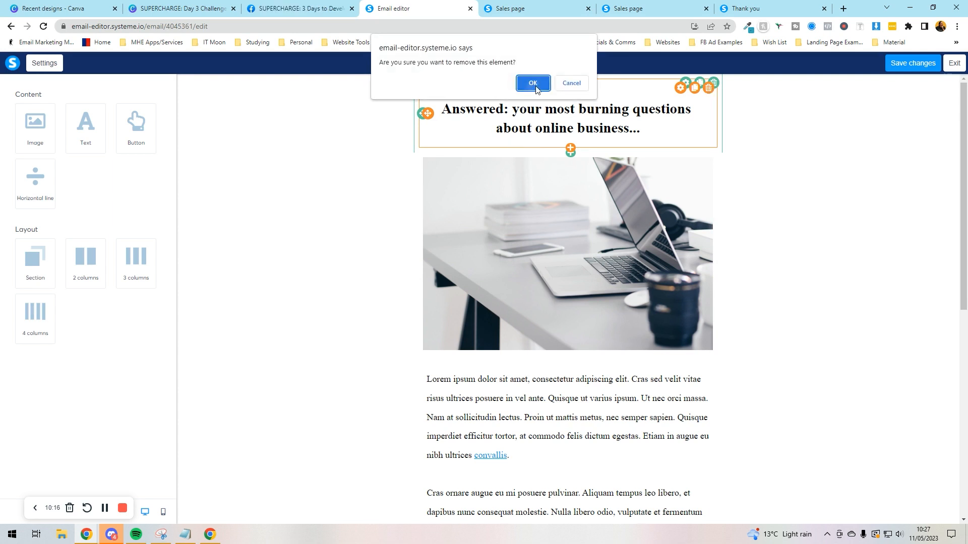
{"action": "left_click", "coordinate": [529, 82]}
{"action": "left_click", "coordinate": [713, 83]}
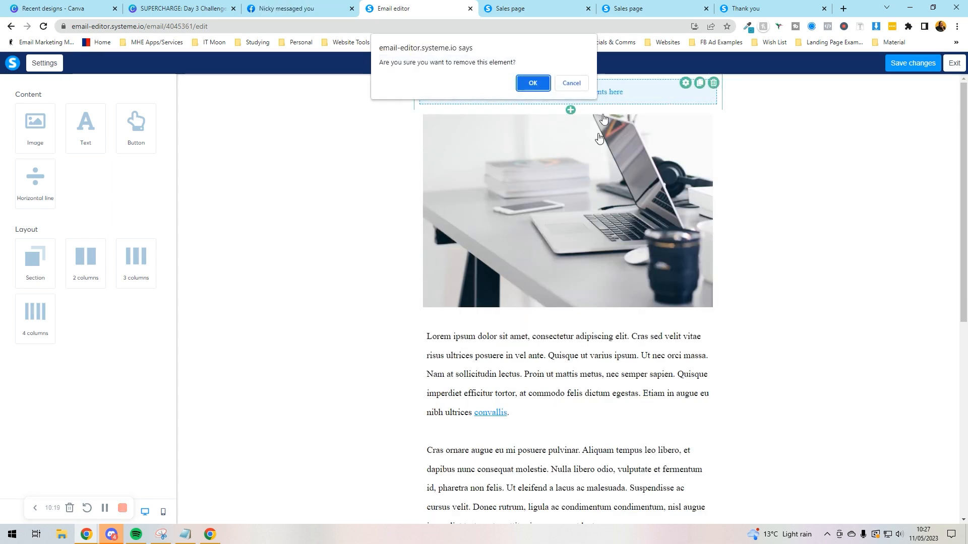
{"action": "left_click", "coordinate": [530, 82]}
Step: Save the email design changes and exit the editor
{"action": "left_click", "coordinate": [555, 171]}
{"action": "left_click", "coordinate": [460, 352]}
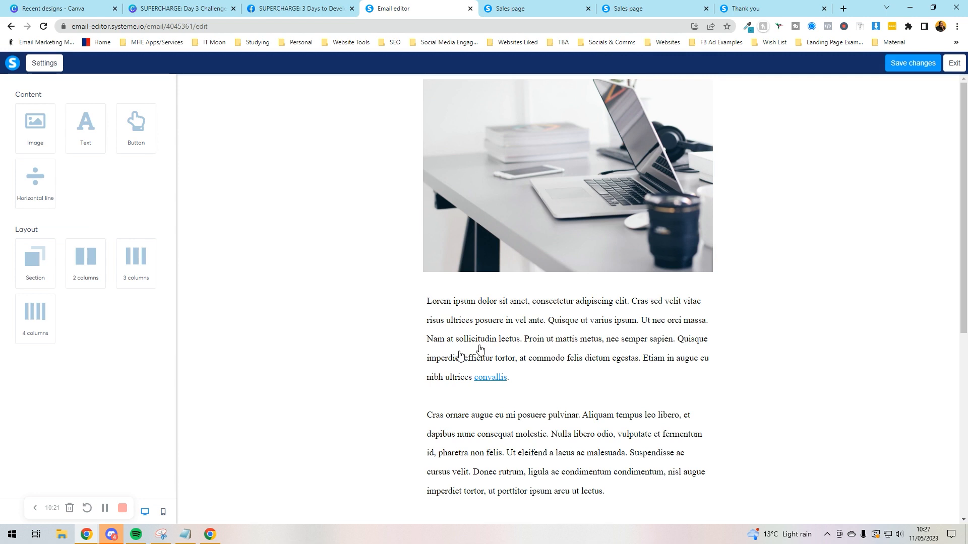
{"action": "scroll", "coordinate": [469, 364], "scroll_direction": "down", "scroll_amount": 6}
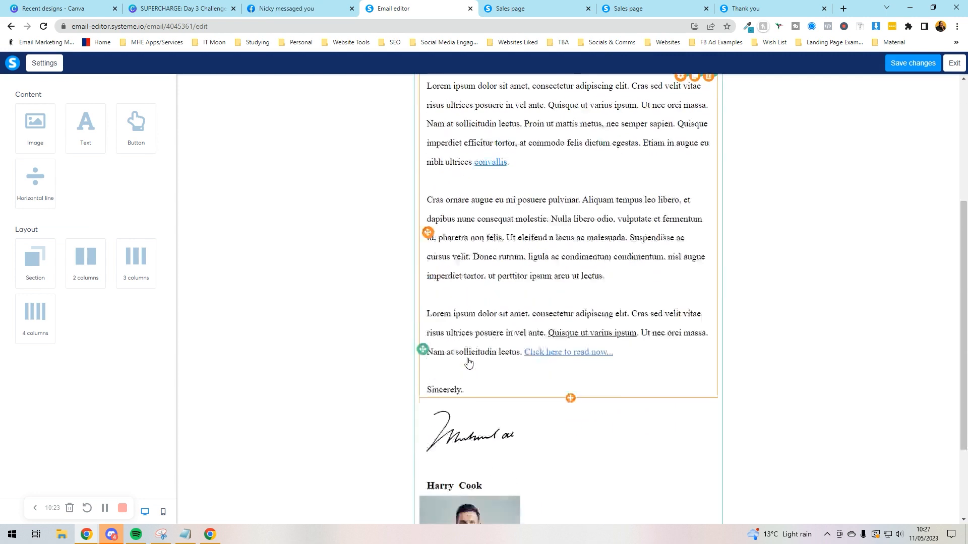
{"action": "scroll", "coordinate": [467, 359], "scroll_direction": "up", "scroll_amount": 6}
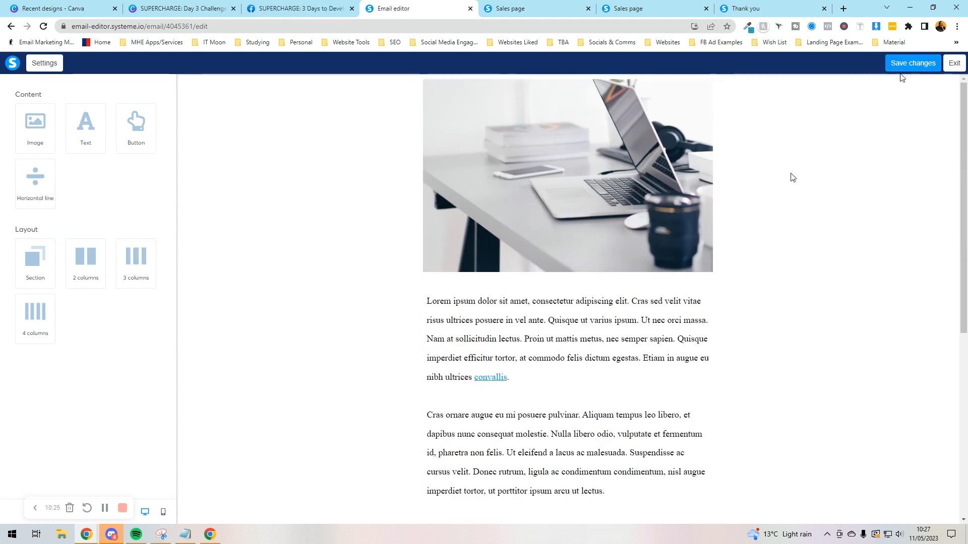
{"action": "left_click", "coordinate": [929, 69]}
{"action": "left_click", "coordinate": [953, 67]}
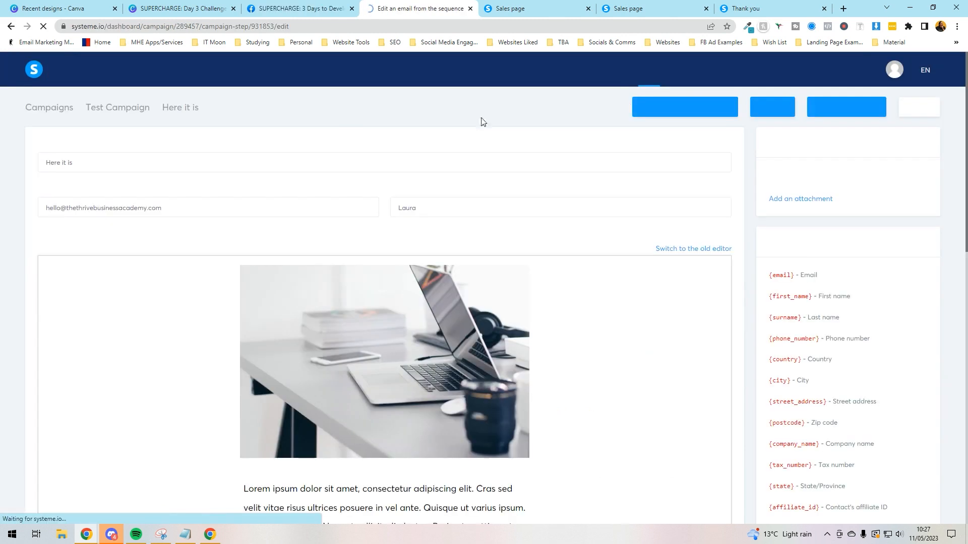
Step: Close the publish-delay dialog unchanged and save 'Here it is' to Test Campaign's list
{"action": "left_click", "coordinate": [849, 105]}
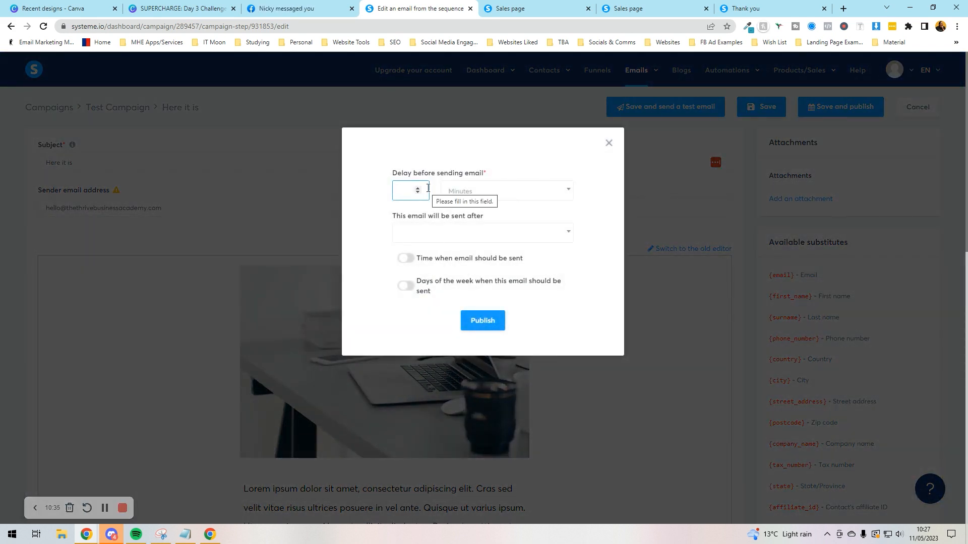
{"action": "left_click", "coordinate": [471, 191]}
{"action": "left_click", "coordinate": [471, 190]}
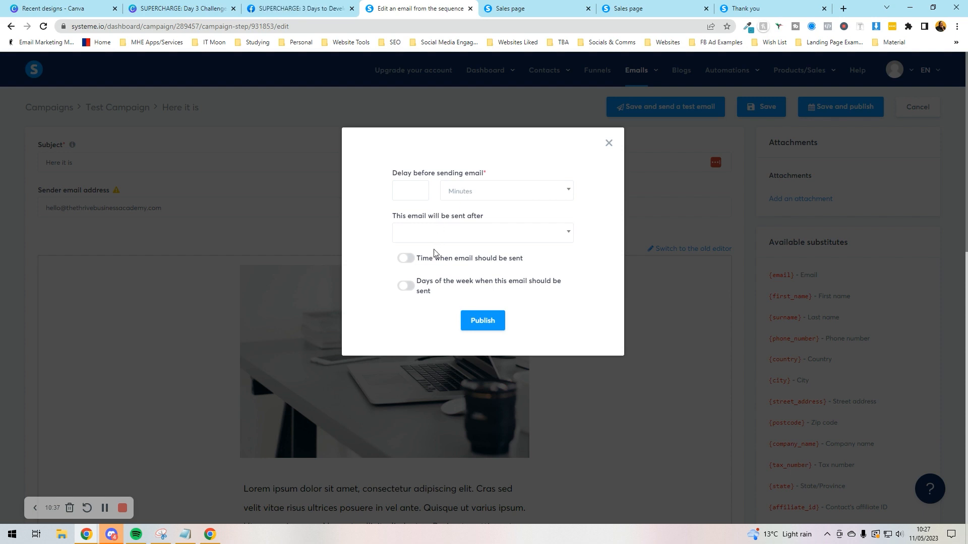
{"action": "left_click", "coordinate": [608, 143]}
{"action": "left_click", "coordinate": [761, 106]}
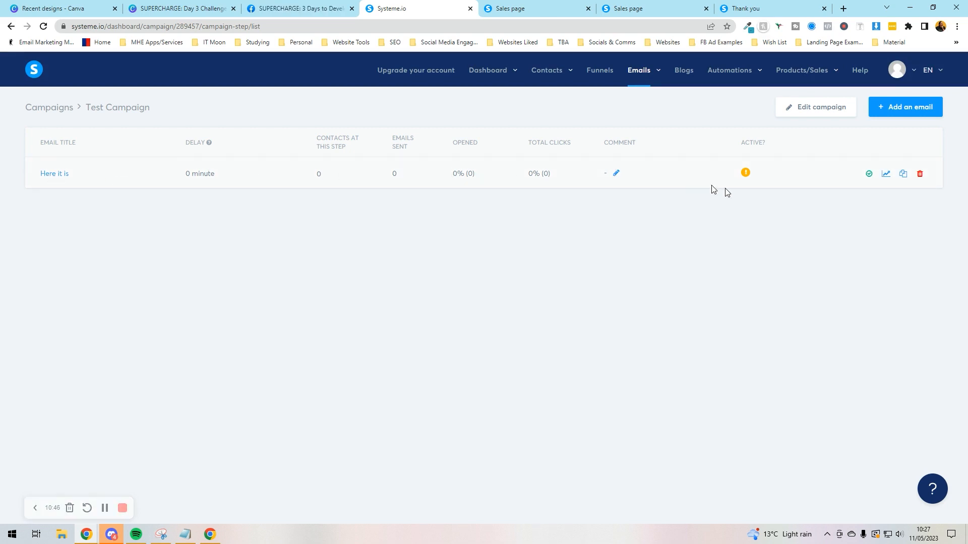
Step: Add another email with sender name 'erere' and subject 'erere'
{"action": "left_click", "coordinate": [920, 107]}
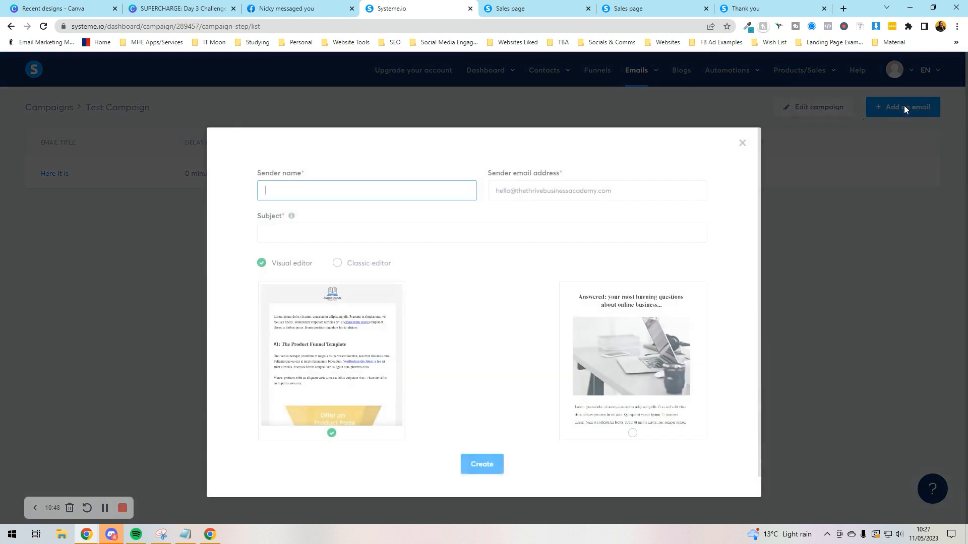
{"action": "left_click", "coordinate": [351, 189]}
{"action": "type", "text": "erere"}
{"action": "left_click", "coordinate": [346, 237]}
{"action": "type", "text": "erere"}
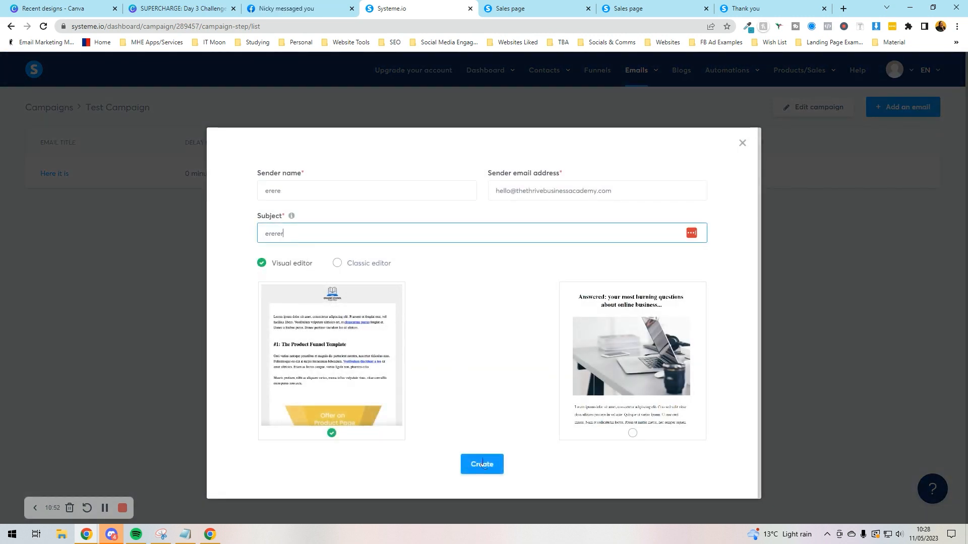
Step: Create it from the Product Funnel template, save, exit, and reopen the email
{"action": "left_click", "coordinate": [482, 464]}
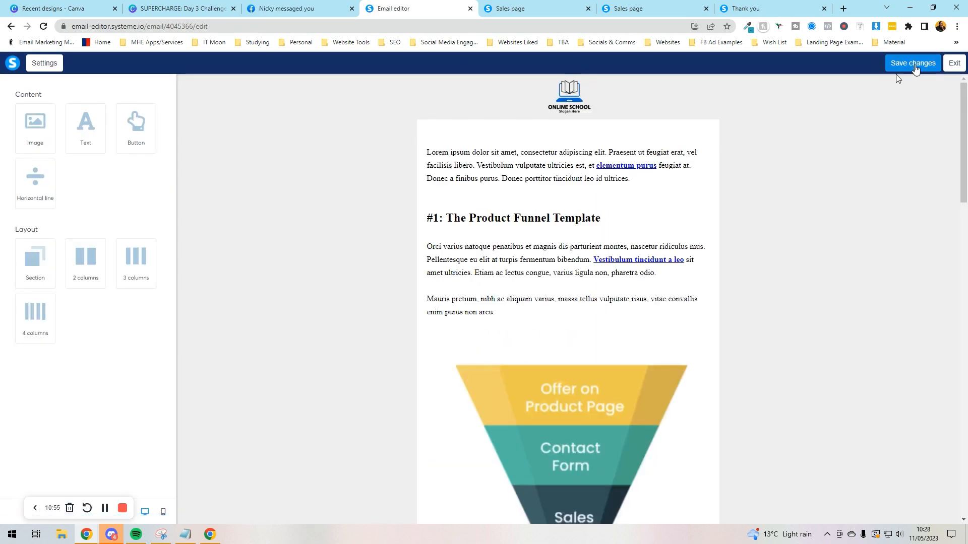
{"action": "left_click", "coordinate": [915, 68]}
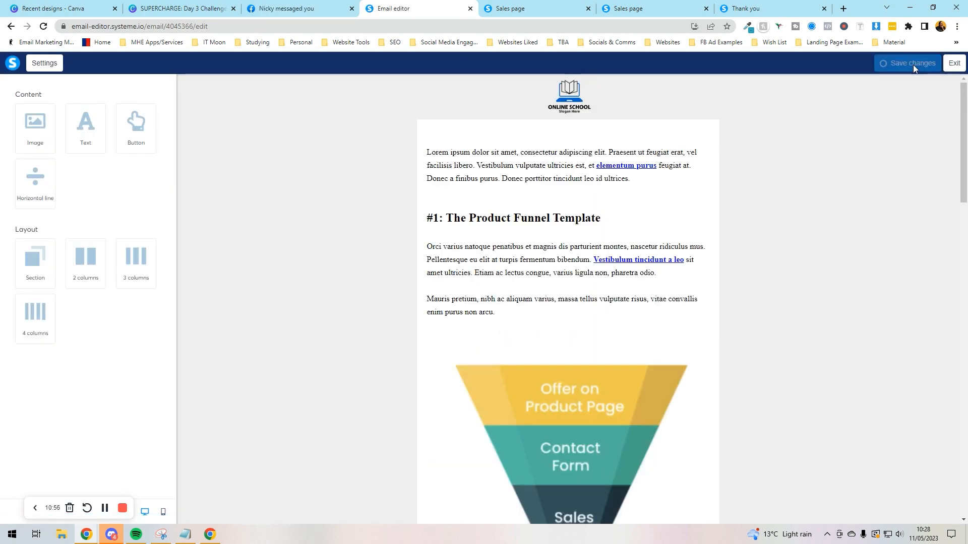
{"action": "left_click", "coordinate": [959, 67]}
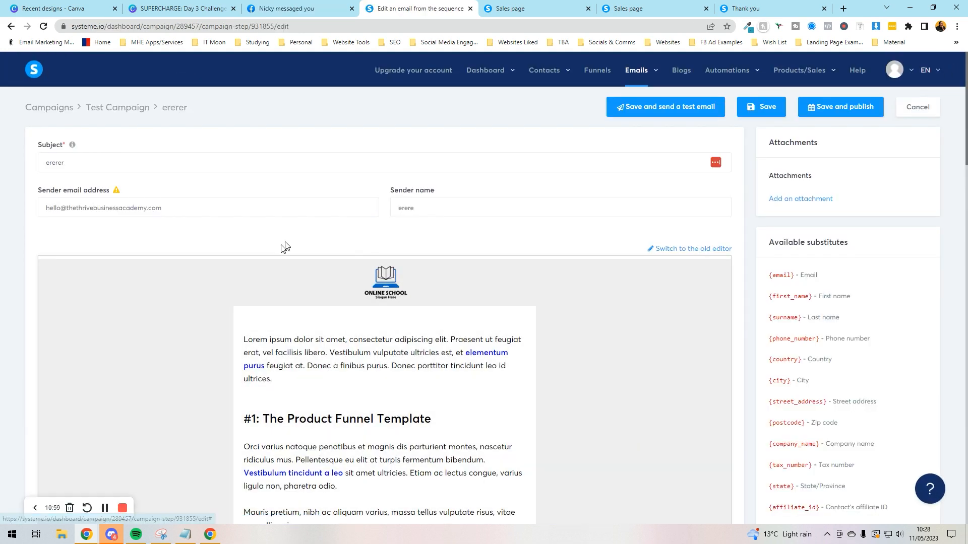
{"action": "left_click", "coordinate": [754, 119]}
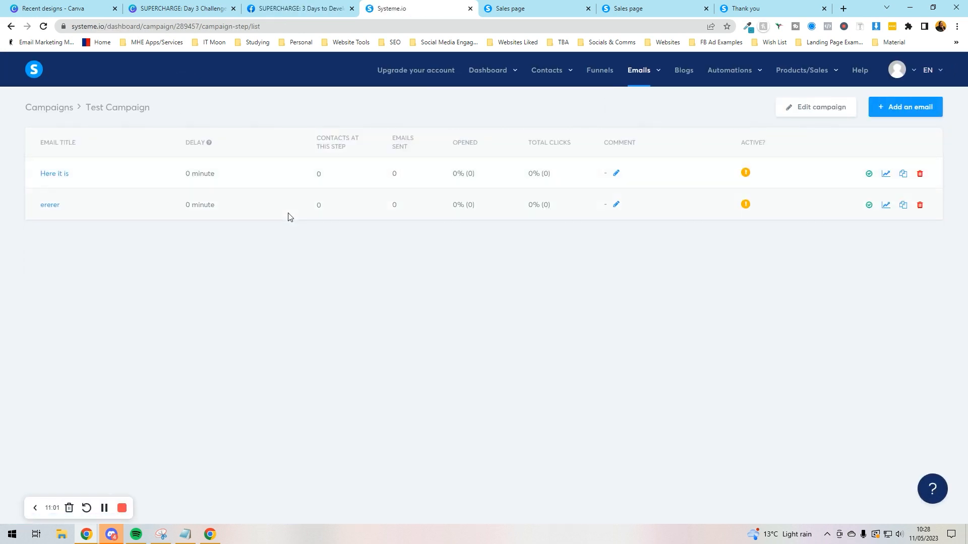
{"action": "left_click", "coordinate": [50, 205]}
Step: Enter a 3-day publish delay for the second email
{"action": "left_click", "coordinate": [840, 106]}
{"action": "left_click", "coordinate": [483, 321]}
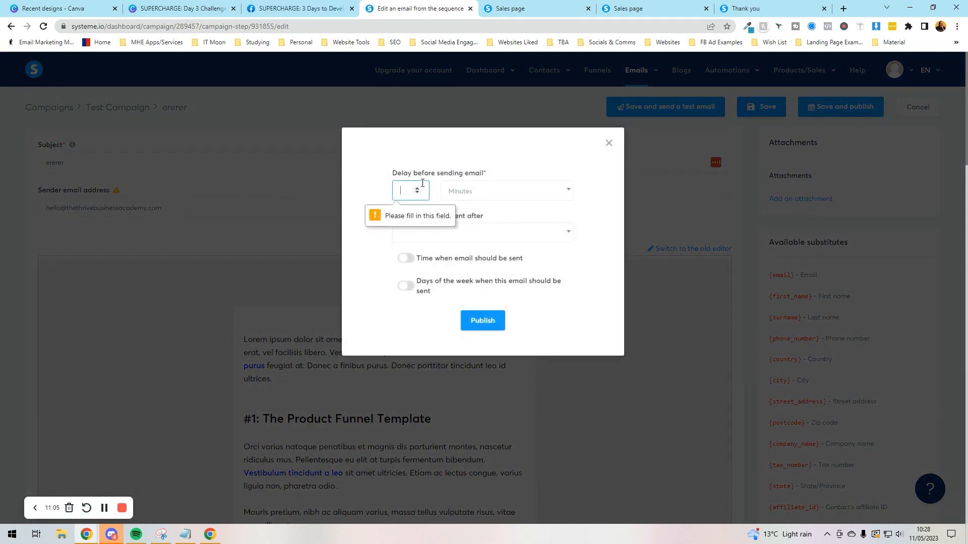
{"action": "type", "text": "3"}
{"action": "left_click", "coordinate": [494, 191]}
{"action": "left_click", "coordinate": [472, 249]}
{"action": "left_click", "coordinate": [458, 237]}
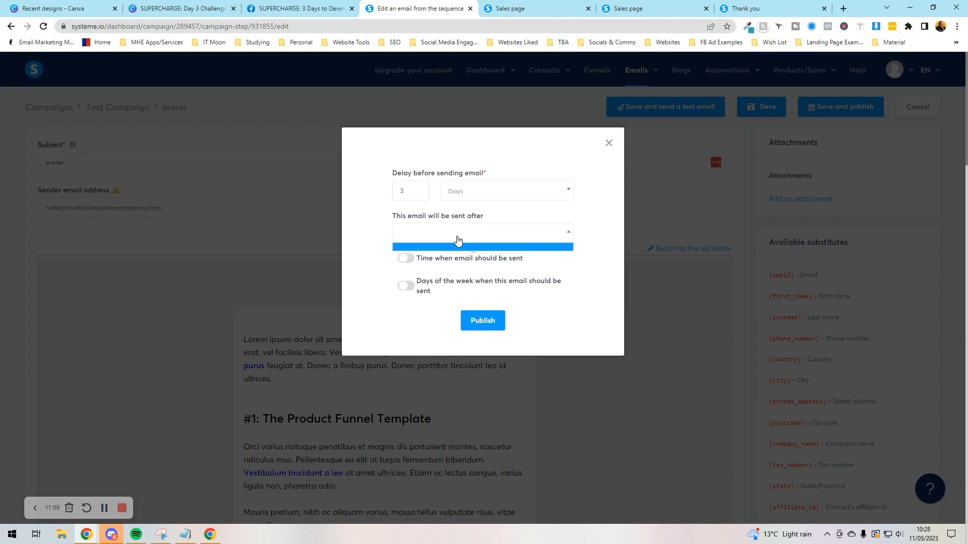
{"action": "left_click", "coordinate": [457, 247]}
{"action": "left_click", "coordinate": [609, 142]}
{"action": "left_click", "coordinate": [917, 107]}
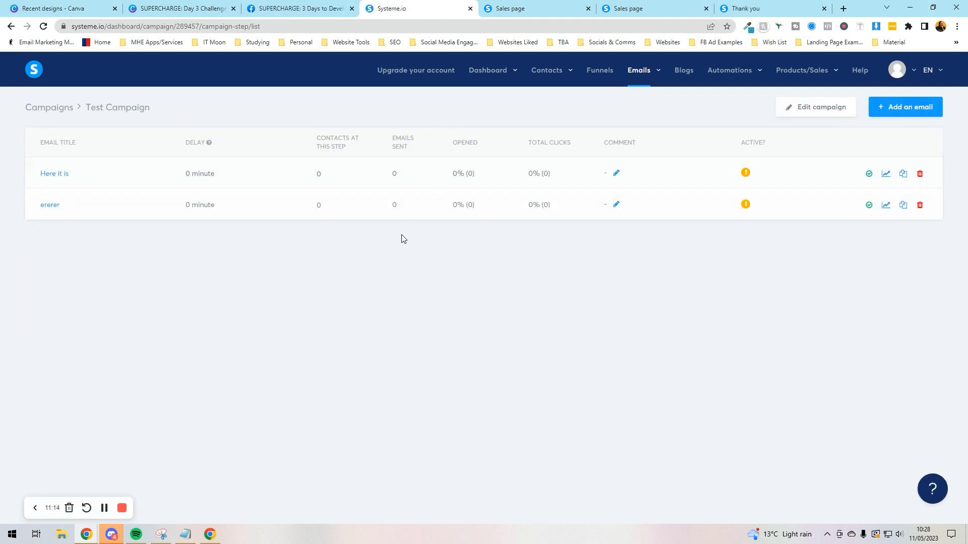
{"action": "mouse_move", "coordinate": [825, 79]}
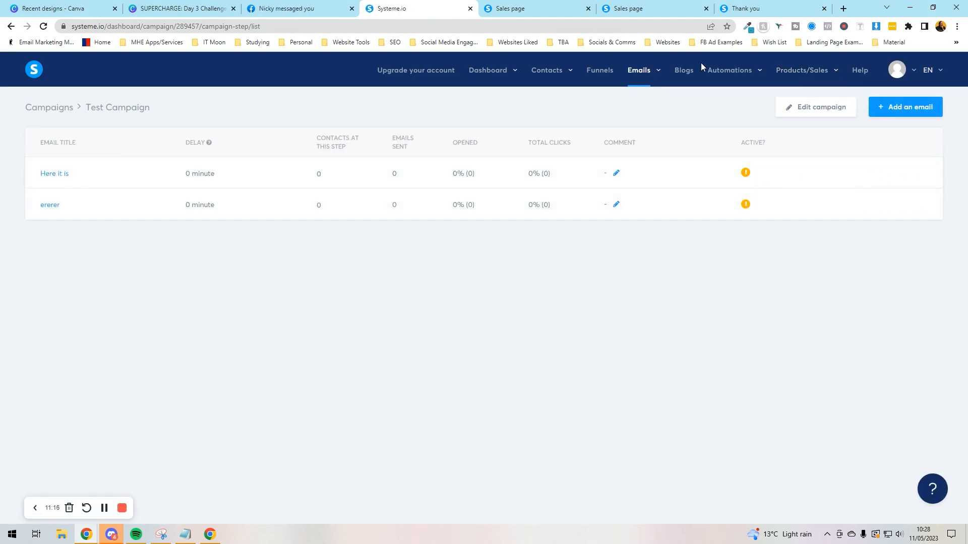
{"action": "mouse_move", "coordinate": [564, 80]}
{"action": "mouse_move", "coordinate": [793, 71]}
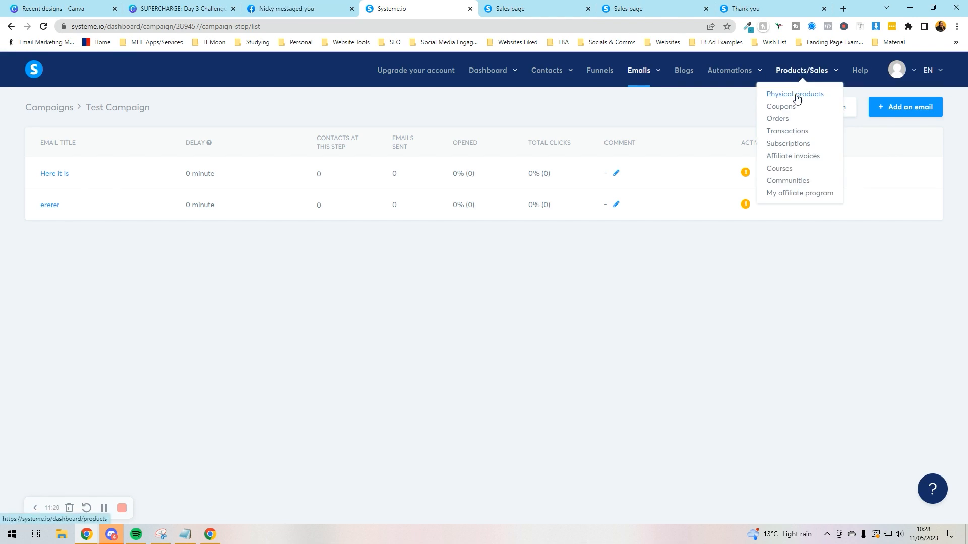
Step: From Courses, add a new course titled 'Test' with the instructor's name and description 'bla bla'
{"action": "left_click", "coordinate": [775, 172]}
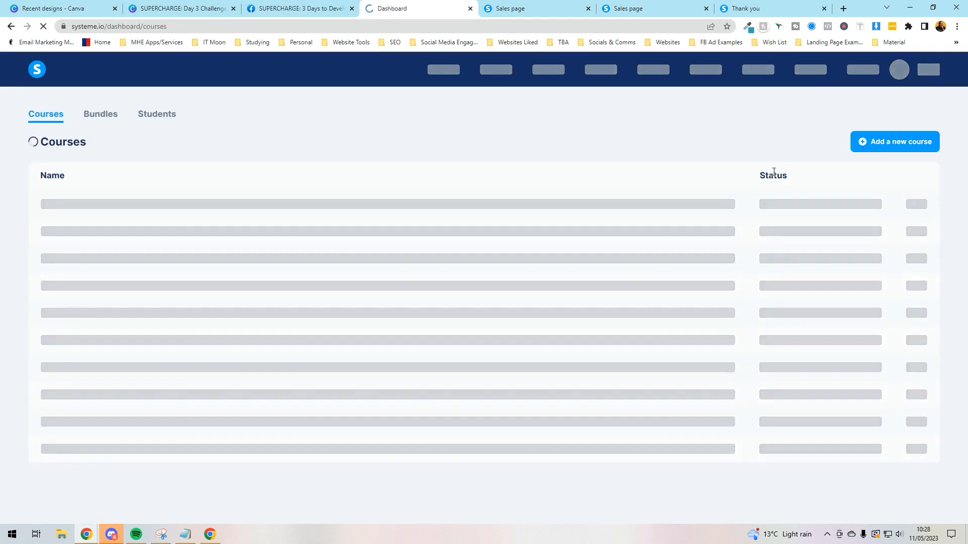
{"action": "left_click", "coordinate": [872, 142]}
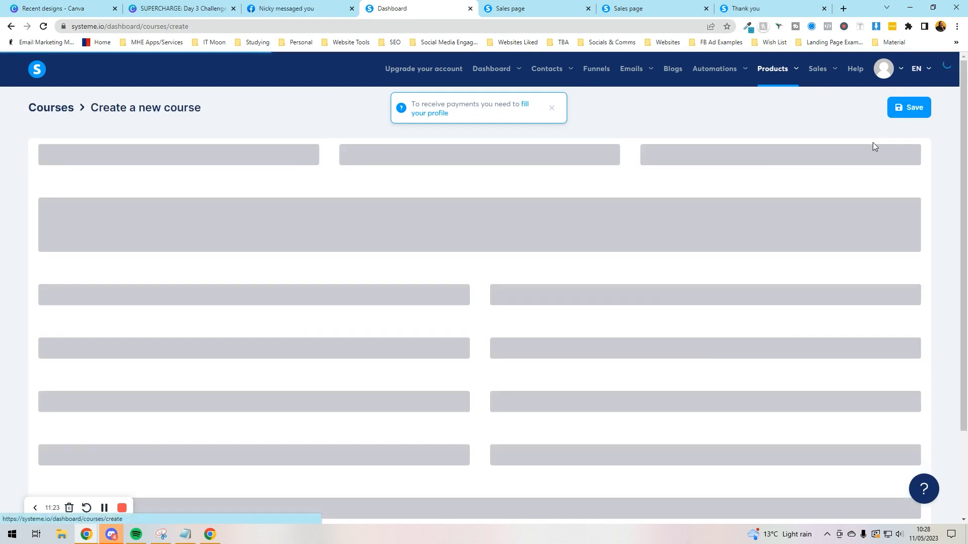
{"action": "left_click", "coordinate": [225, 174]}
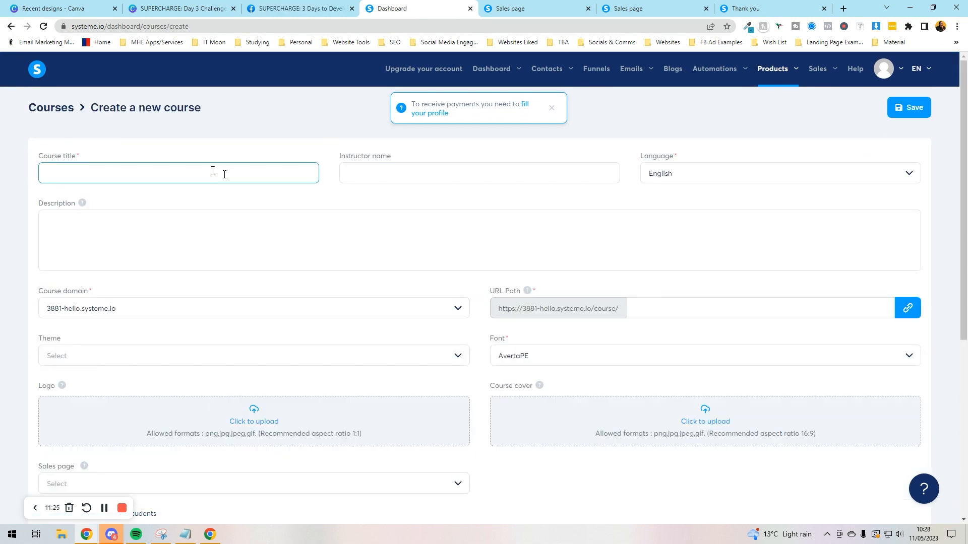
{"action": "type", "text": "Test"}
{"action": "left_click", "coordinate": [425, 179]}
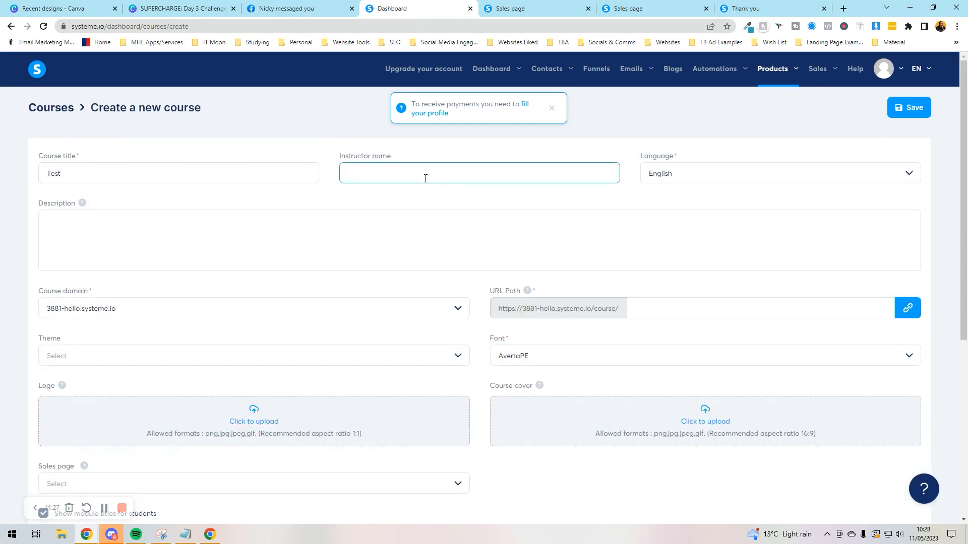
{"action": "key", "text": "Tab"}
{"action": "key", "text": "Tab"}
{"action": "type", "text": "b"}
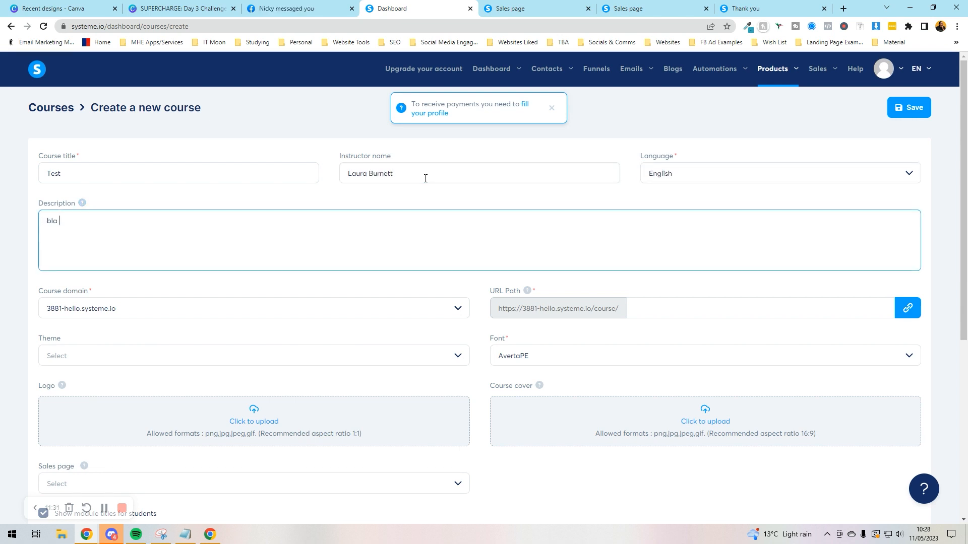
{"action": "left_click", "coordinate": [212, 362]}
{"action": "left_click", "coordinate": [462, 358]}
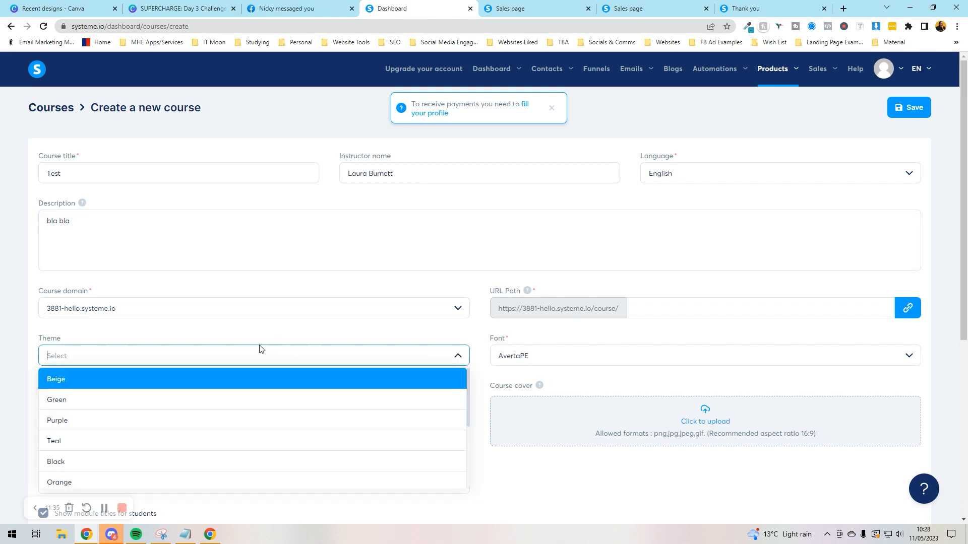
Step: Pick the Light blue theme for the course
{"action": "scroll", "coordinate": [260, 349], "scroll_direction": "down", "scroll_amount": 3}
{"action": "scroll", "coordinate": [136, 285], "scroll_direction": "down", "scroll_amount": 3}
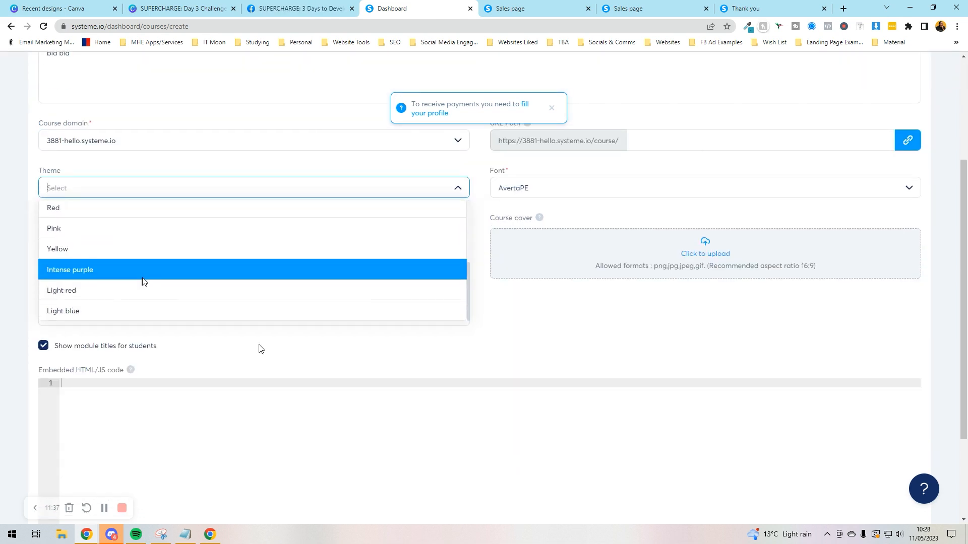
{"action": "left_click", "coordinate": [128, 309]}
Step: Set the course font to Montserrat
{"action": "left_click", "coordinate": [568, 189]}
{"action": "left_click", "coordinate": [909, 188]}
{"action": "scroll", "coordinate": [605, 287], "scroll_direction": "down", "scroll_amount": 10}
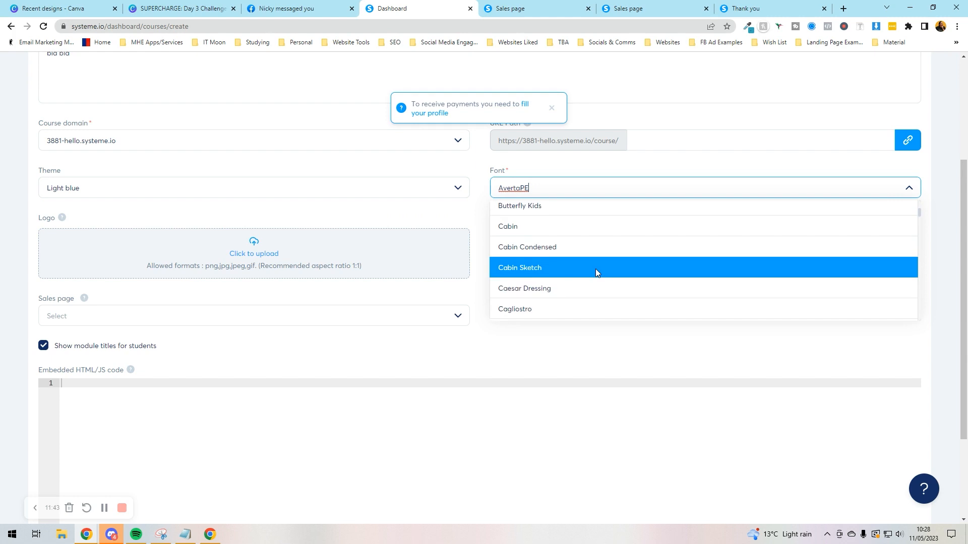
{"action": "scroll", "coordinate": [595, 268], "scroll_direction": "down", "scroll_amount": 15}
{"action": "scroll", "coordinate": [572, 262], "scroll_direction": "down", "scroll_amount": 15}
{"action": "scroll", "coordinate": [563, 258], "scroll_direction": "down", "scroll_amount": 10}
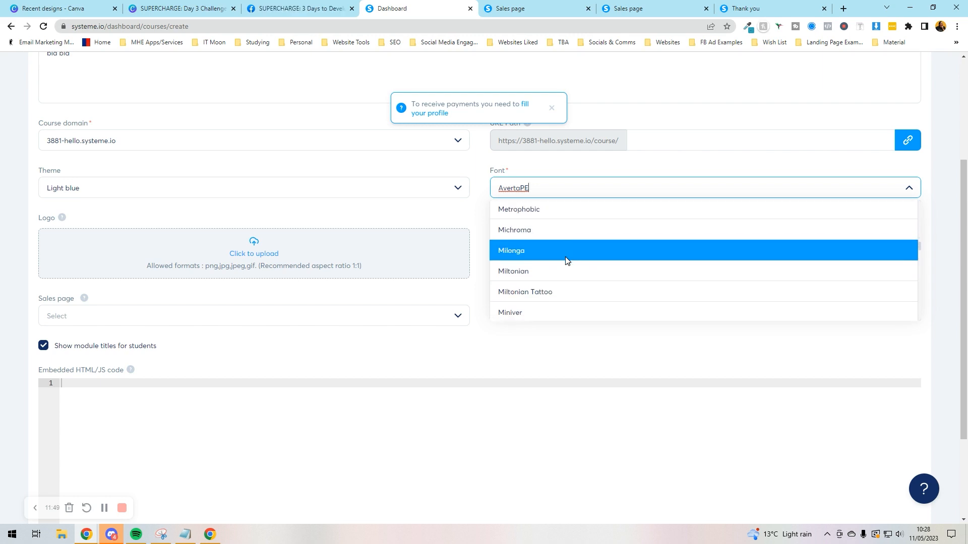
{"action": "scroll", "coordinate": [565, 259], "scroll_direction": "down", "scroll_amount": 3}
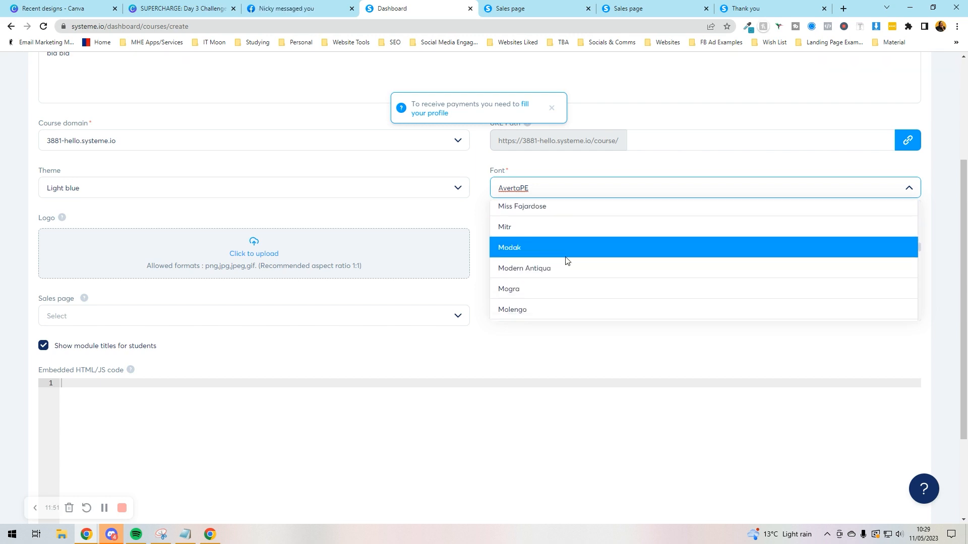
{"action": "scroll", "coordinate": [564, 257], "scroll_direction": "down", "scroll_amount": 3}
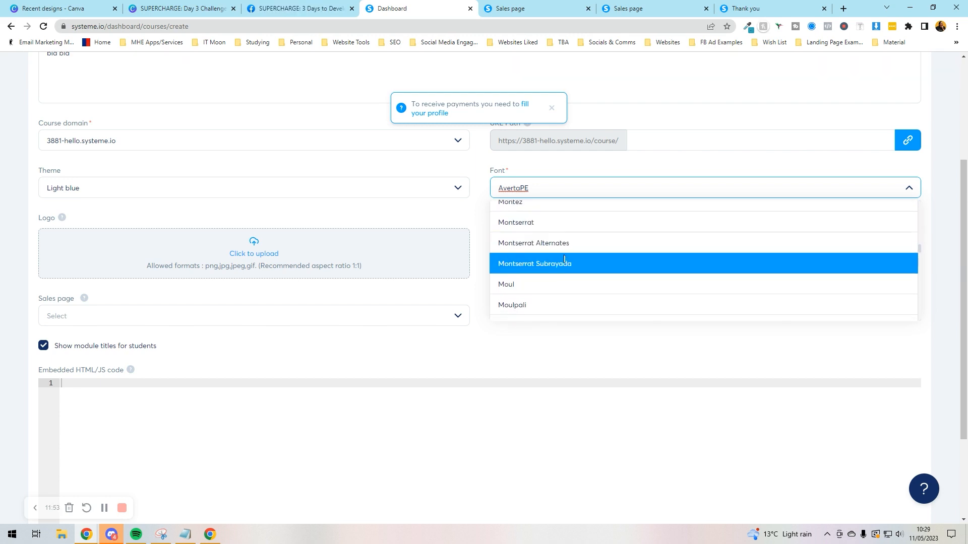
{"action": "left_click", "coordinate": [565, 223]}
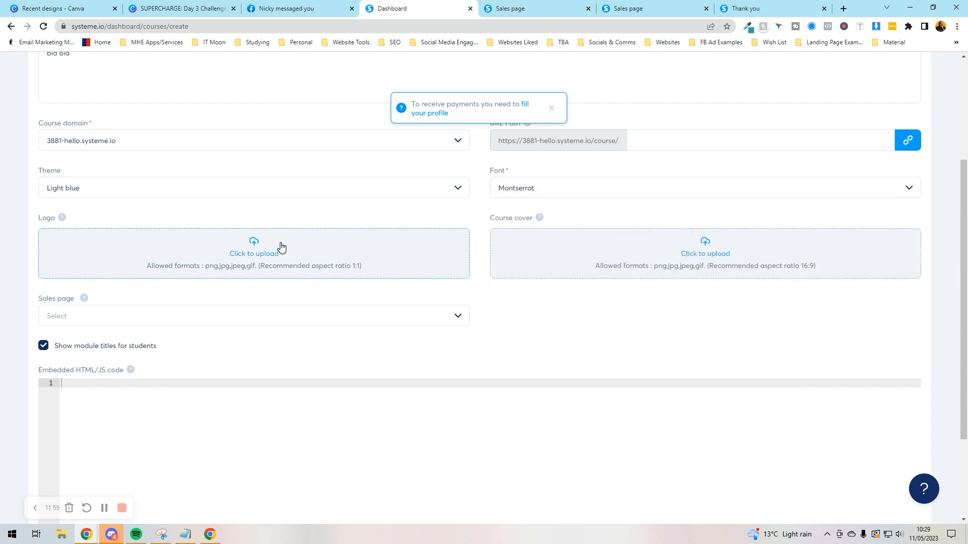
{"action": "left_click", "coordinate": [281, 247]}
Step: Upload the Online Income Academy image as the course logo
{"action": "scroll", "coordinate": [483, 165], "scroll_direction": "down", "scroll_amount": 5}
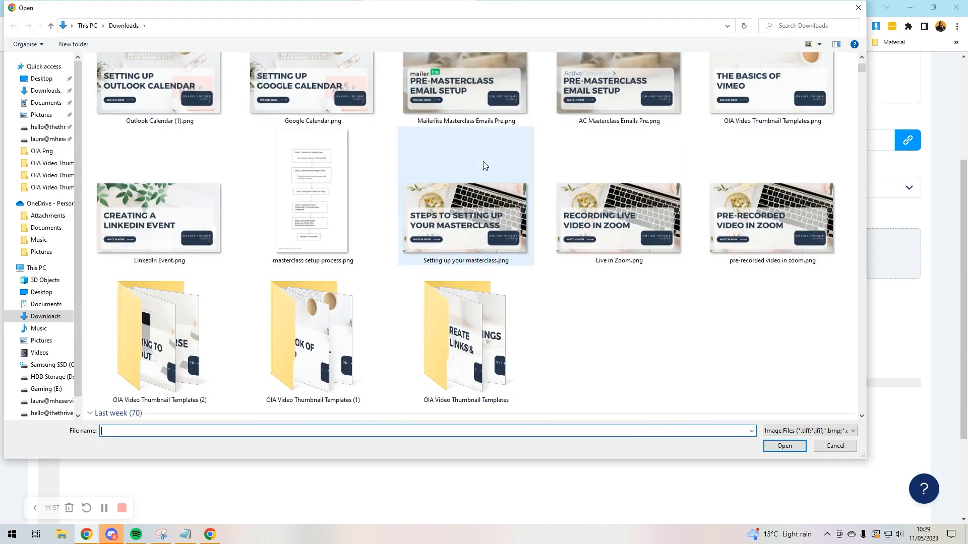
{"action": "scroll", "coordinate": [483, 166], "scroll_direction": "down", "scroll_amount": 10}
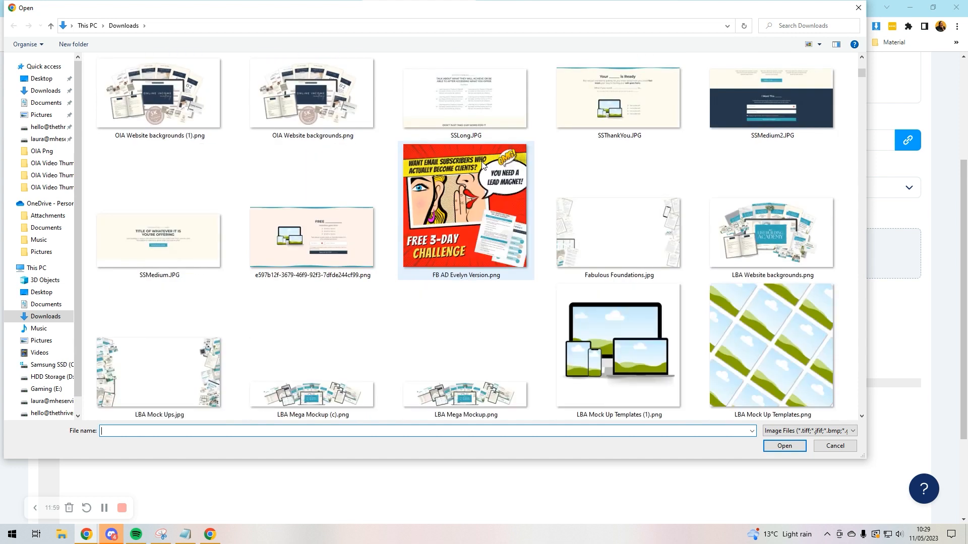
{"action": "scroll", "coordinate": [482, 165], "scroll_direction": "down", "scroll_amount": 4}
{"action": "double_click", "coordinate": [152, 207]}
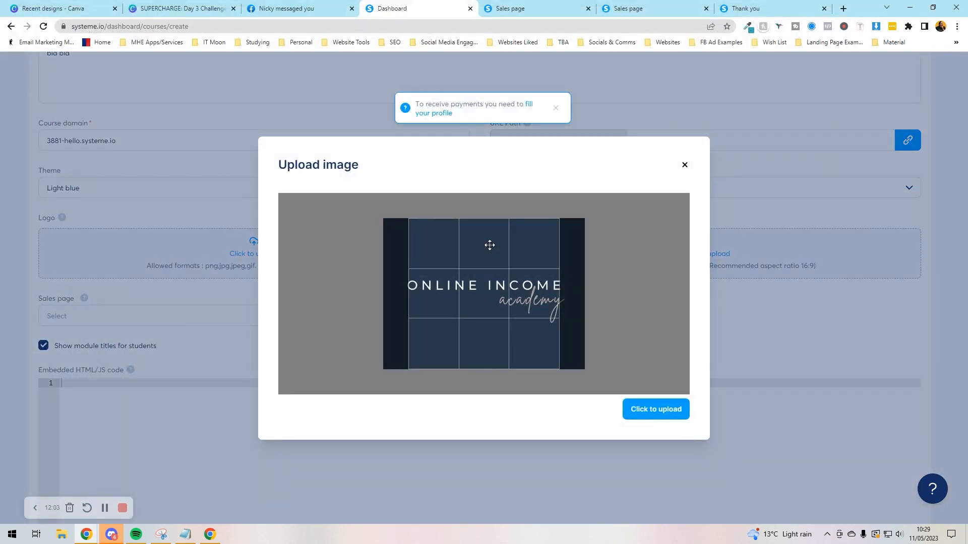
{"action": "left_click", "coordinate": [639, 416]}
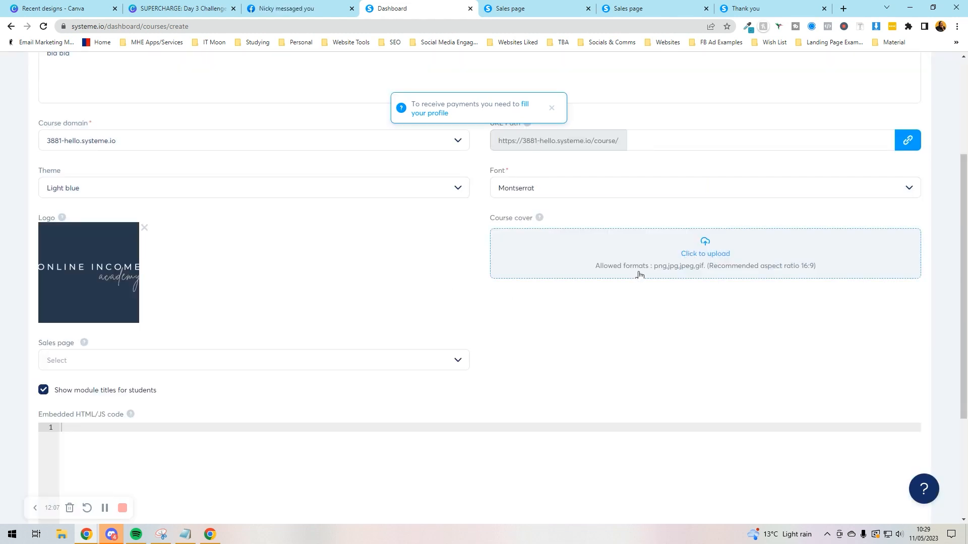
Step: Upload the Creating Counter Cards image as the course cover
{"action": "scroll", "coordinate": [603, 184], "scroll_direction": "down", "scroll_amount": 3}
{"action": "scroll", "coordinate": [655, 226], "scroll_direction": "up", "scroll_amount": 3}
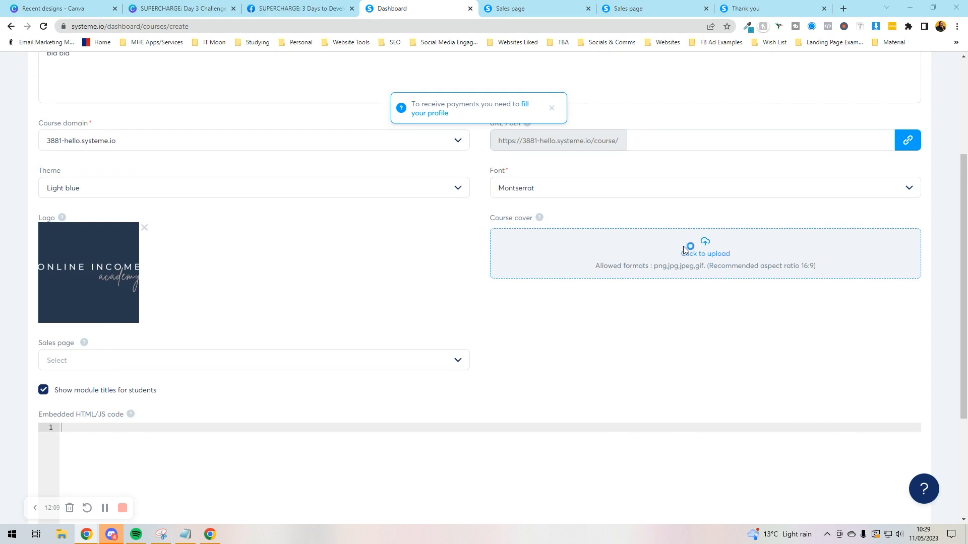
{"action": "left_click", "coordinate": [678, 250]}
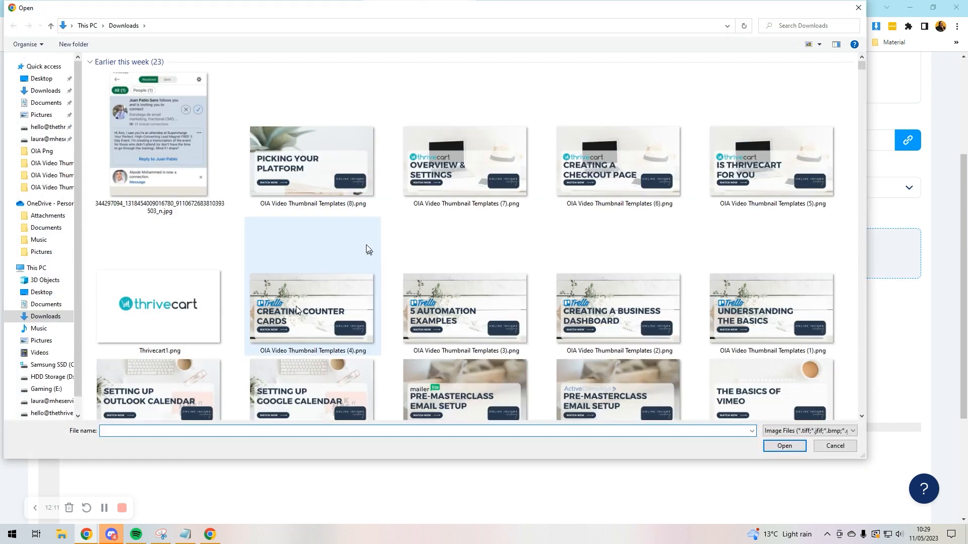
{"action": "double_click", "coordinate": [367, 245]}
{"action": "left_click", "coordinate": [675, 412]}
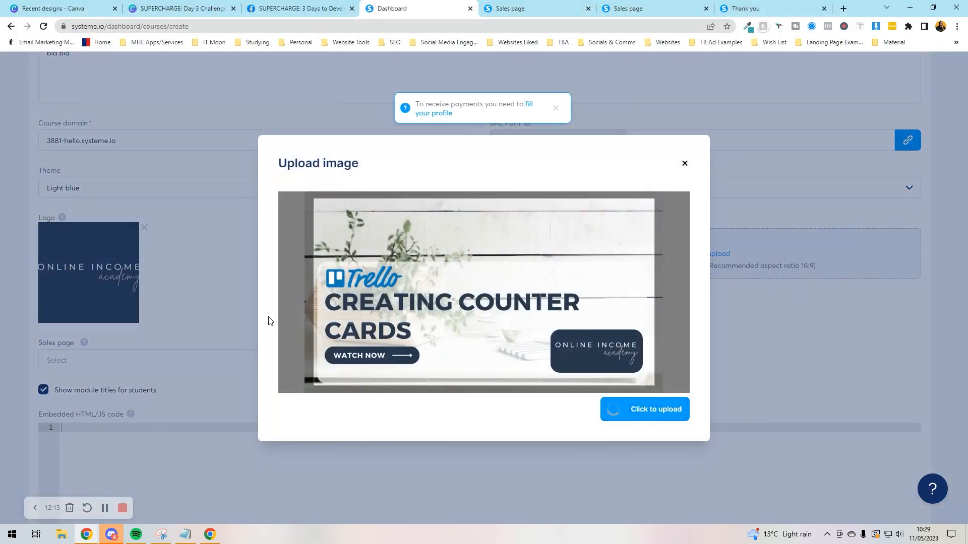
Step: Link the course to the 'Test' sales page
{"action": "scroll", "coordinate": [269, 322], "scroll_direction": "down", "scroll_amount": 3}
{"action": "left_click", "coordinate": [88, 186]}
{"action": "left_click", "coordinate": [458, 200]}
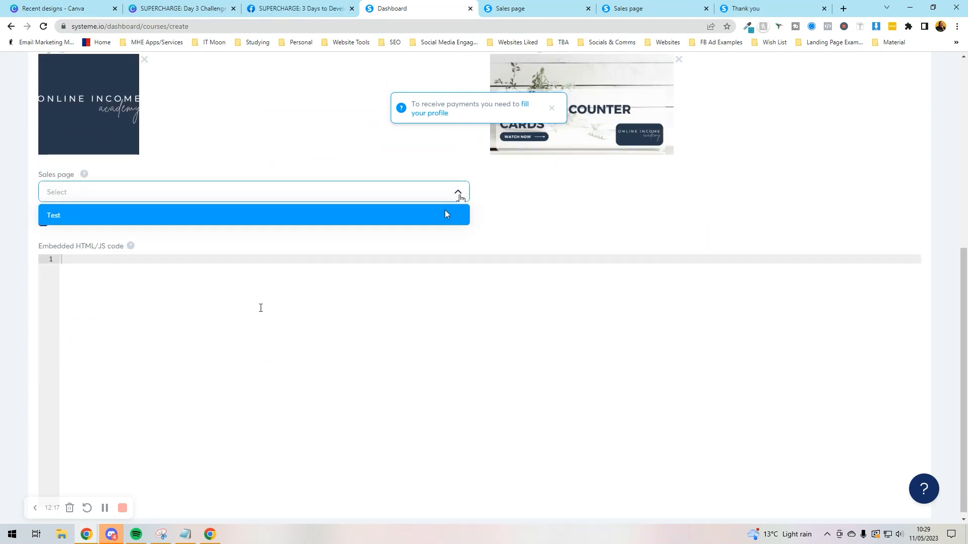
{"action": "left_click", "coordinate": [447, 212]}
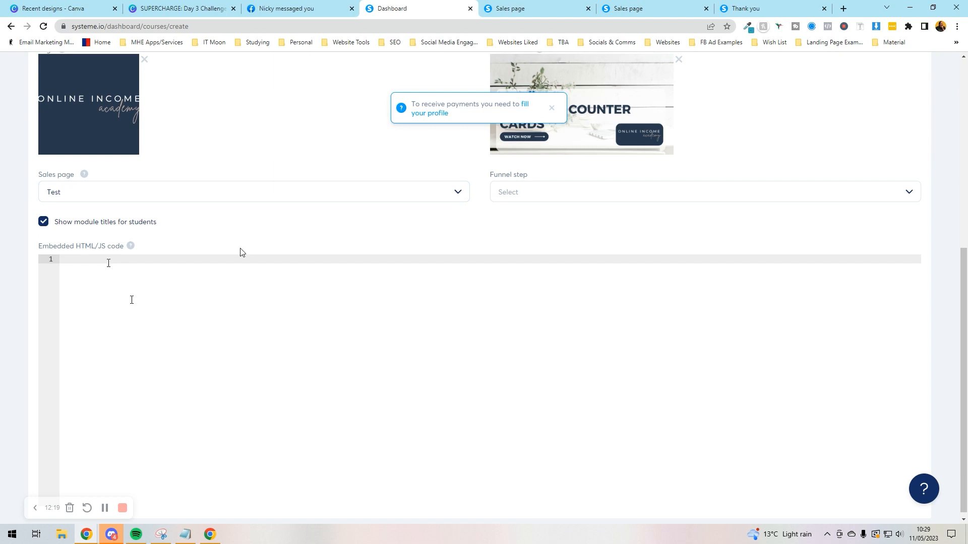
{"action": "scroll", "coordinate": [832, 187], "scroll_direction": "up", "scroll_amount": 7}
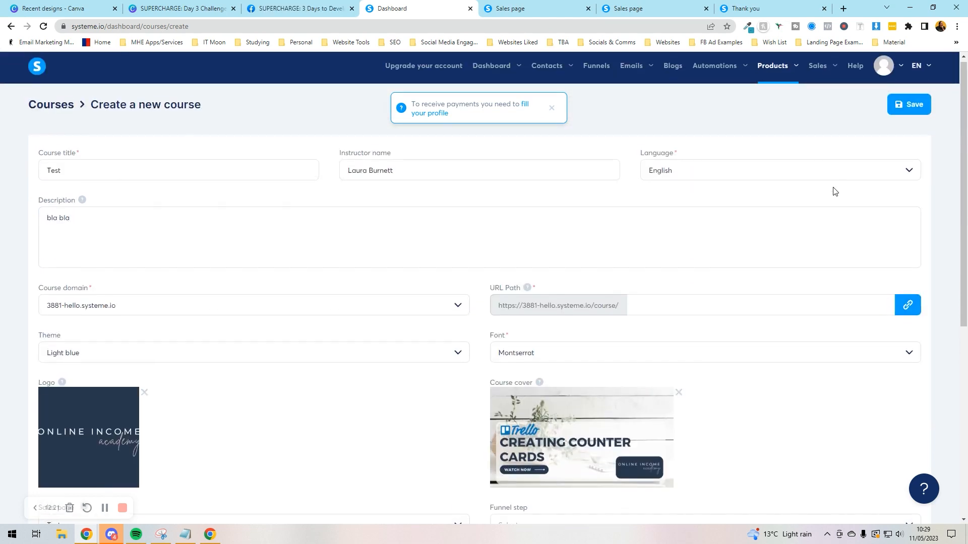
{"action": "left_click", "coordinate": [902, 112]}
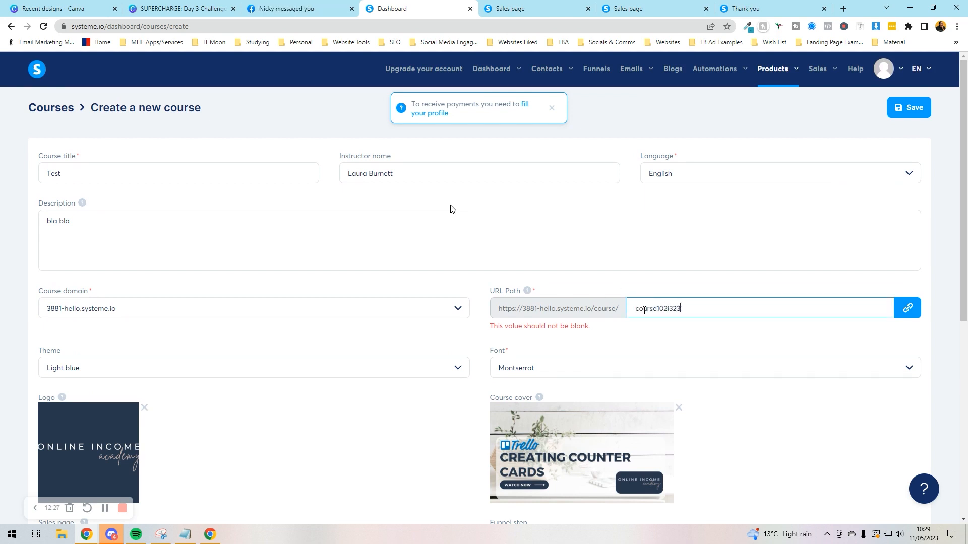
{"action": "left_click", "coordinate": [900, 107]}
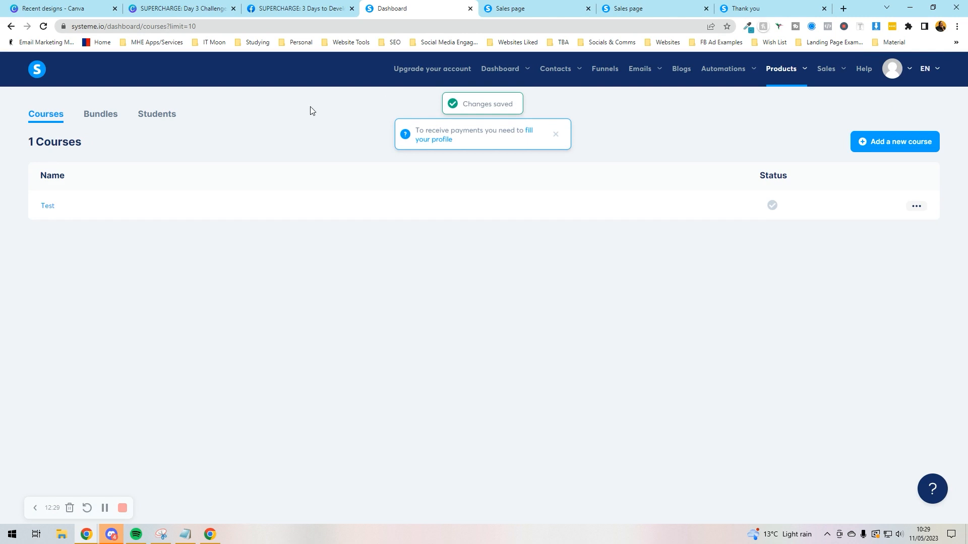
{"action": "left_click", "coordinate": [50, 206]}
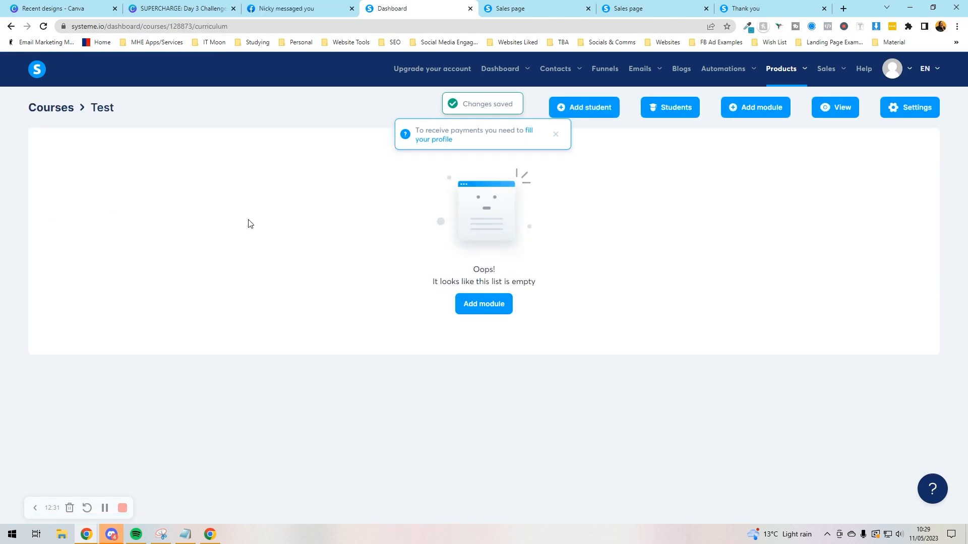
{"action": "left_click", "coordinate": [744, 108]}
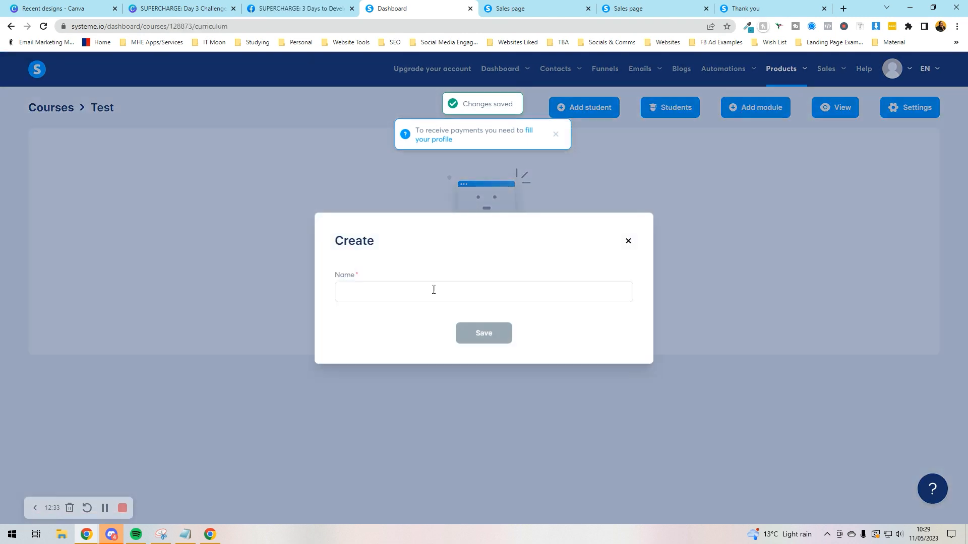
{"action": "type", "text": "Module 1"}
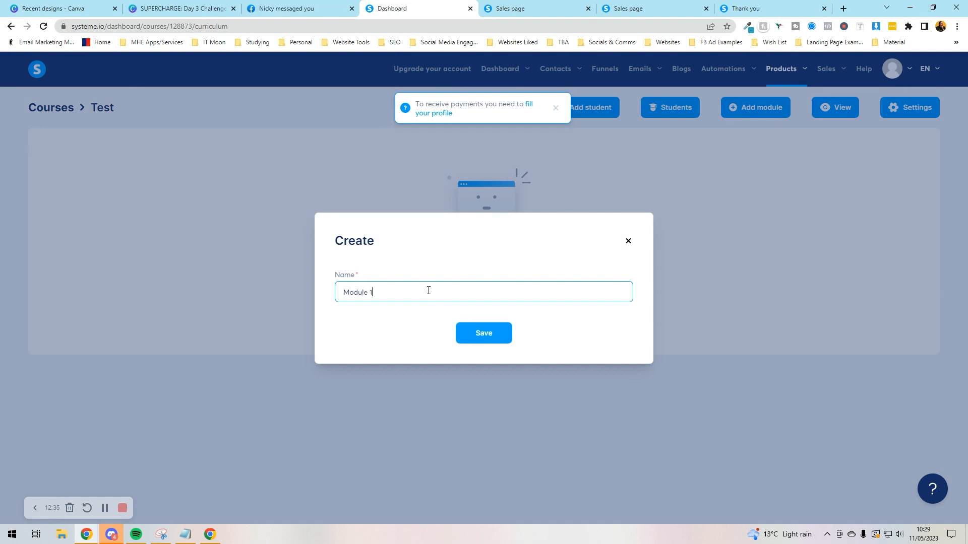
{"action": "key", "text": "Return"}
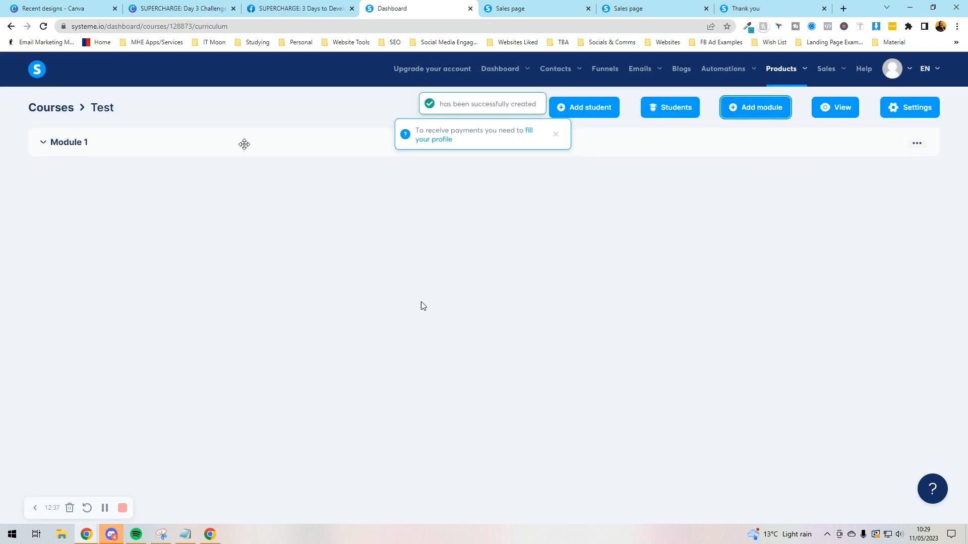
{"action": "left_click", "coordinate": [912, 144]}
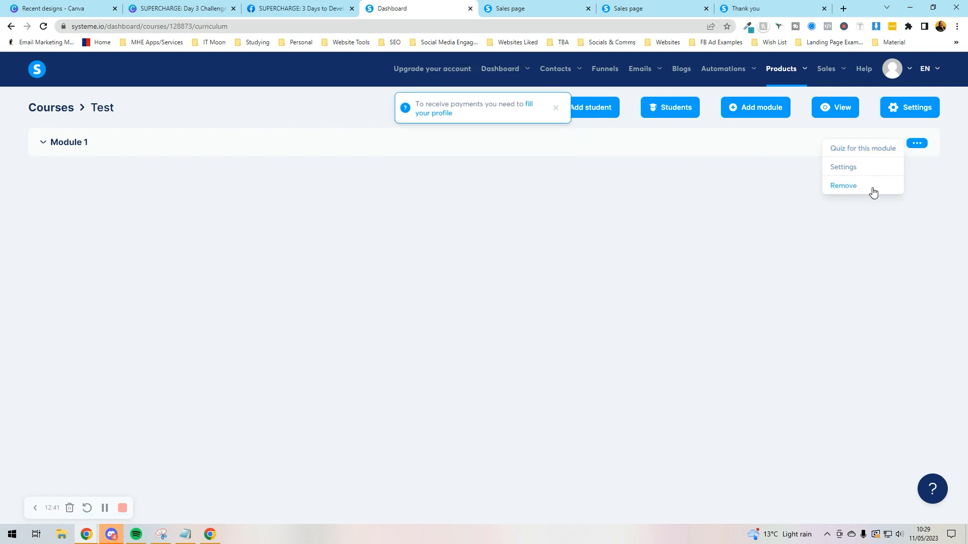
{"action": "left_click", "coordinate": [858, 242]}
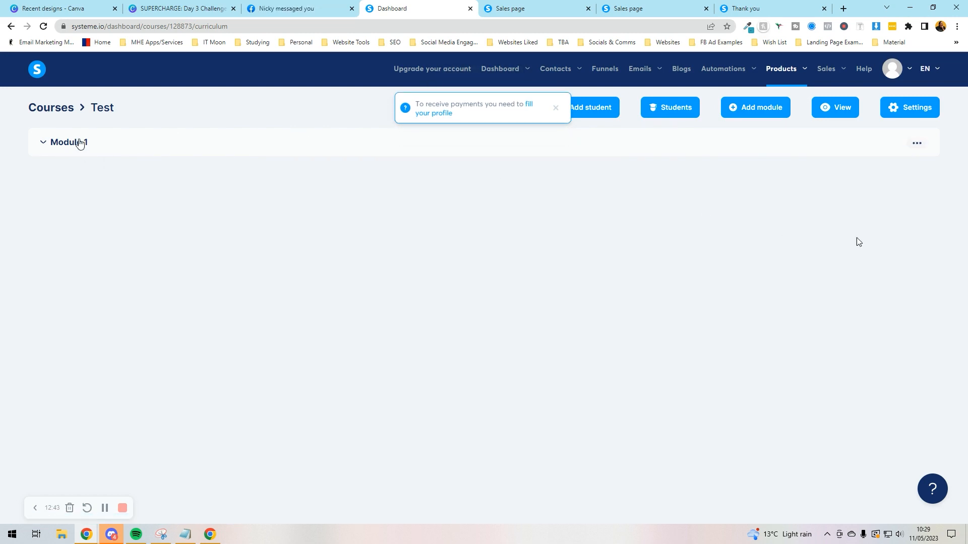
Step: Add lecture 'Lesson 1' to Module 1 with the default template, then open its page
{"action": "left_click", "coordinate": [81, 142]}
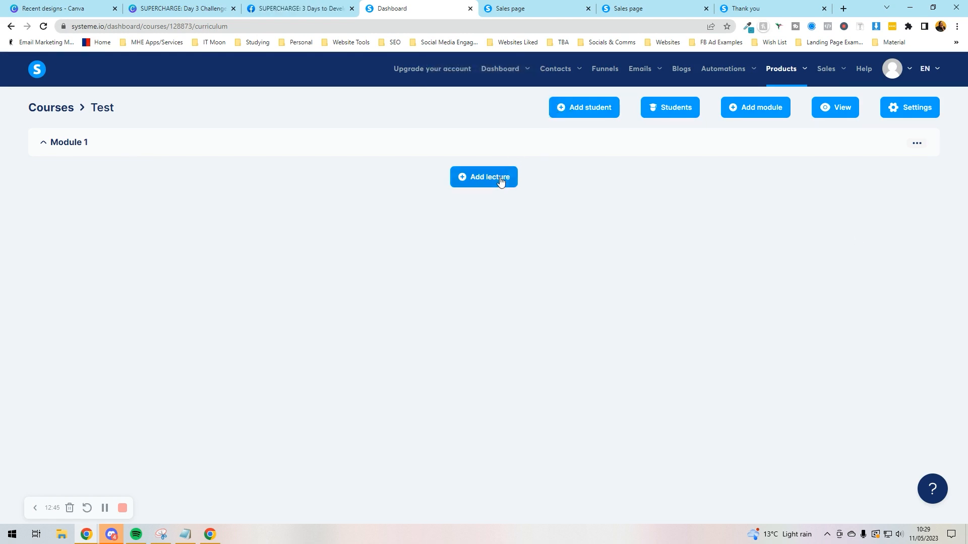
{"action": "left_click", "coordinate": [501, 178]}
{"action": "left_click", "coordinate": [380, 154]}
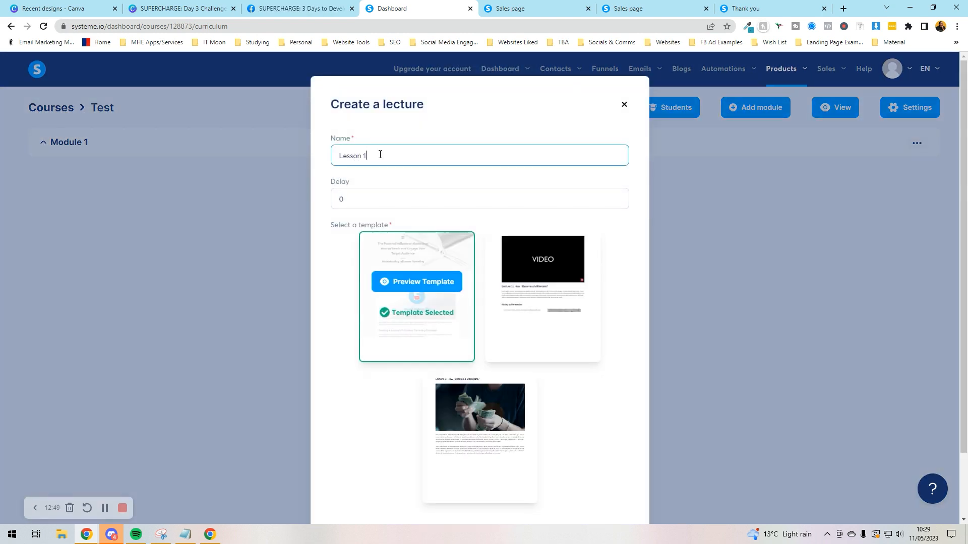
{"action": "key", "text": "Tab"}
{"action": "key", "text": "Tab"}
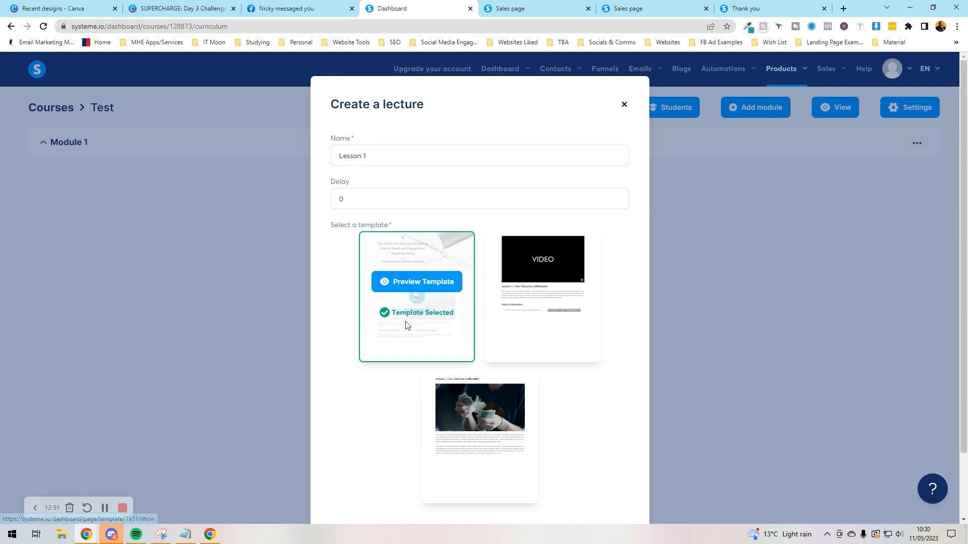
{"action": "scroll", "coordinate": [491, 364], "scroll_direction": "down", "scroll_amount": 2}
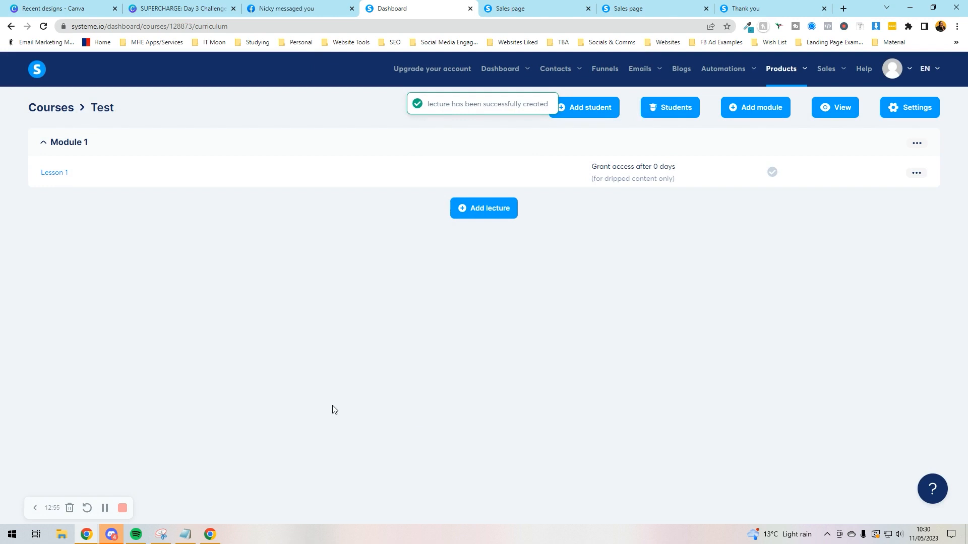
{"action": "left_click", "coordinate": [56, 174]}
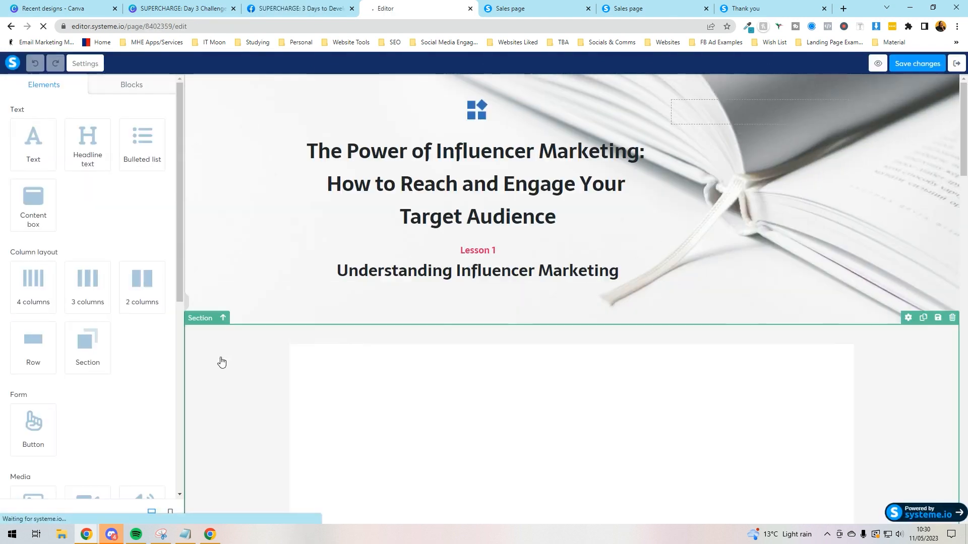
Step: Check the lesson video's source type options and keep it as Direct link
{"action": "scroll", "coordinate": [48, 290], "scroll_direction": "down", "scroll_amount": 5}
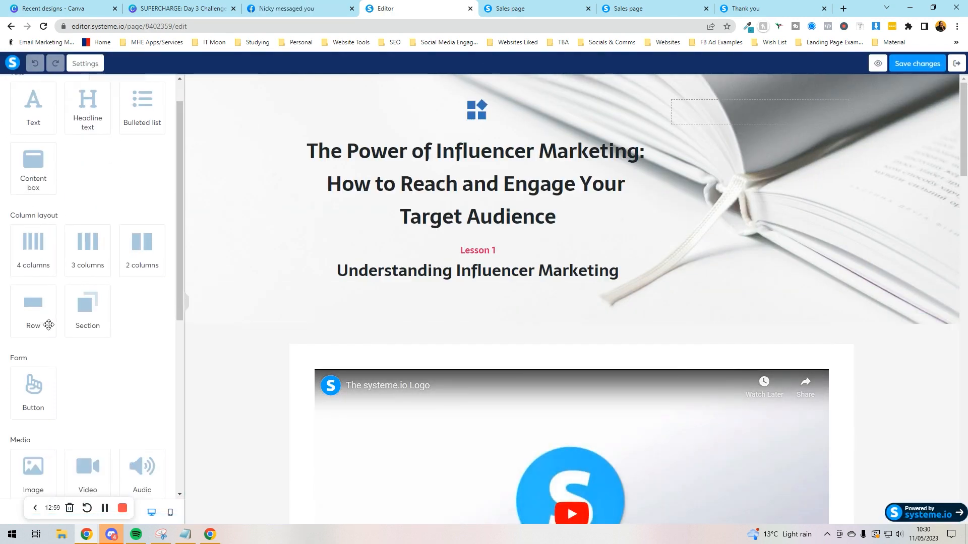
{"action": "scroll", "coordinate": [449, 378], "scroll_direction": "down", "scroll_amount": 3}
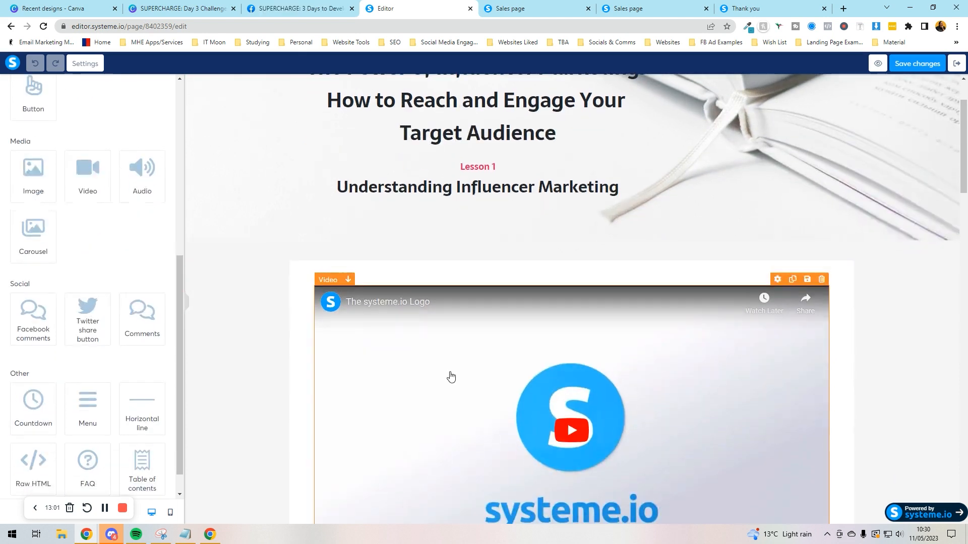
{"action": "left_click", "coordinate": [449, 378]}
{"action": "left_click", "coordinate": [75, 126]}
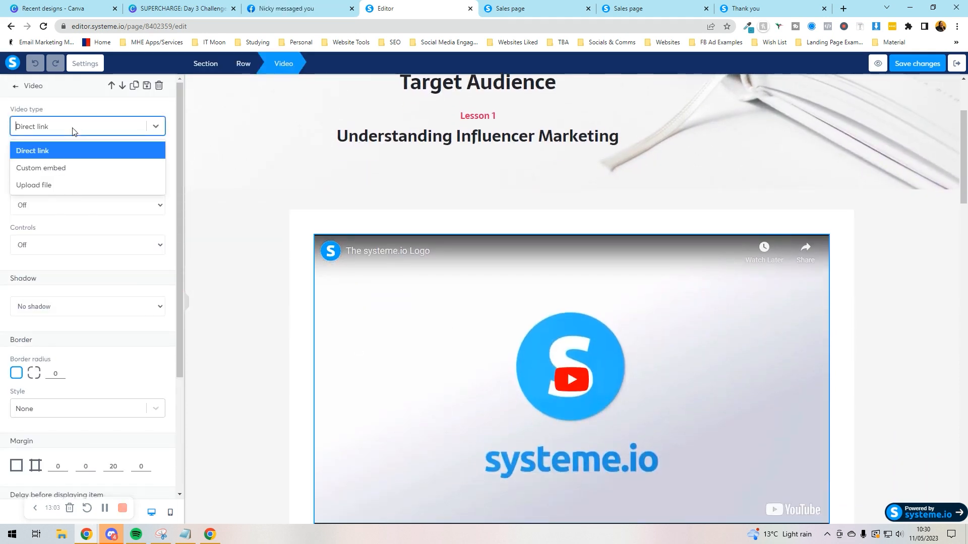
{"action": "left_click", "coordinate": [75, 181]}
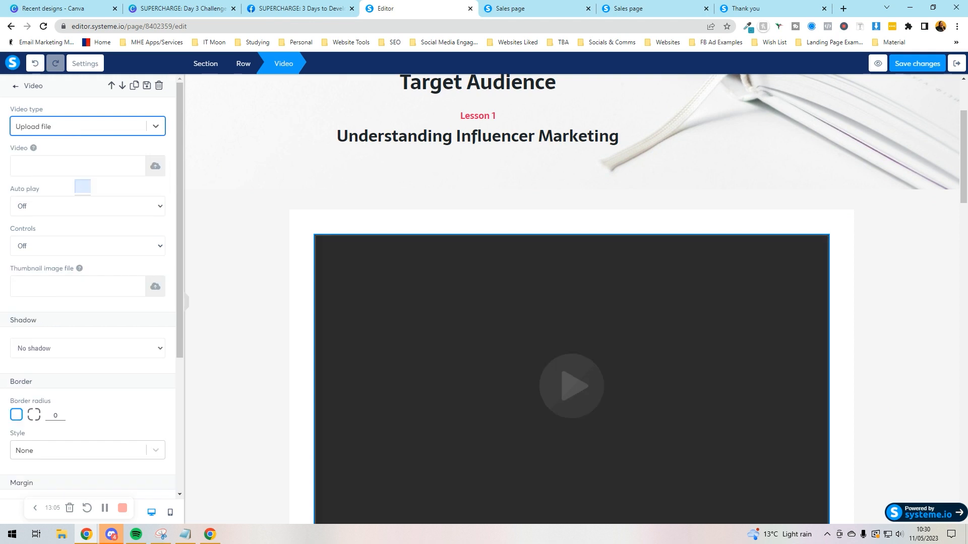
{"action": "left_click", "coordinate": [15, 87]}
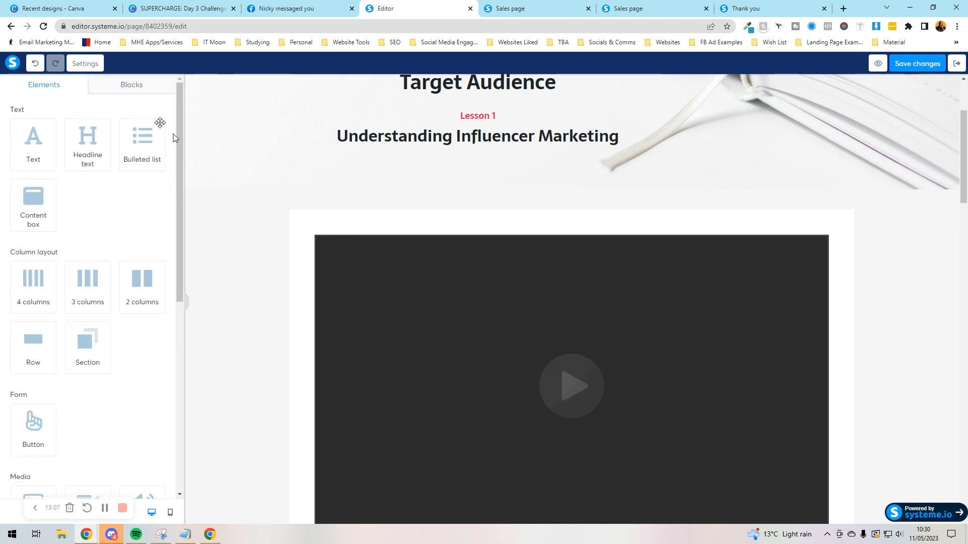
{"action": "left_click", "coordinate": [338, 340]}
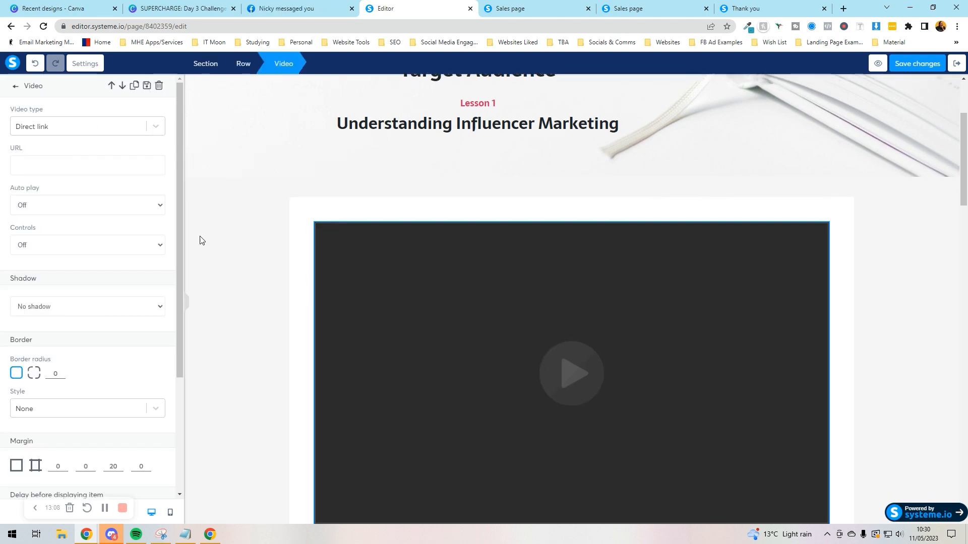
{"action": "left_click", "coordinate": [156, 127]}
{"action": "left_click", "coordinate": [103, 155]}
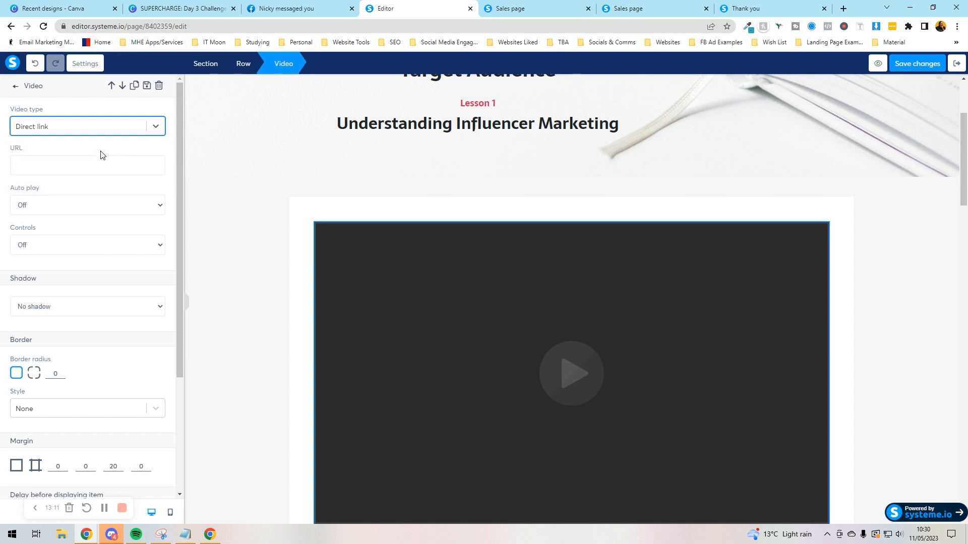
{"action": "scroll", "coordinate": [174, 201], "scroll_direction": "down", "scroll_amount": 3}
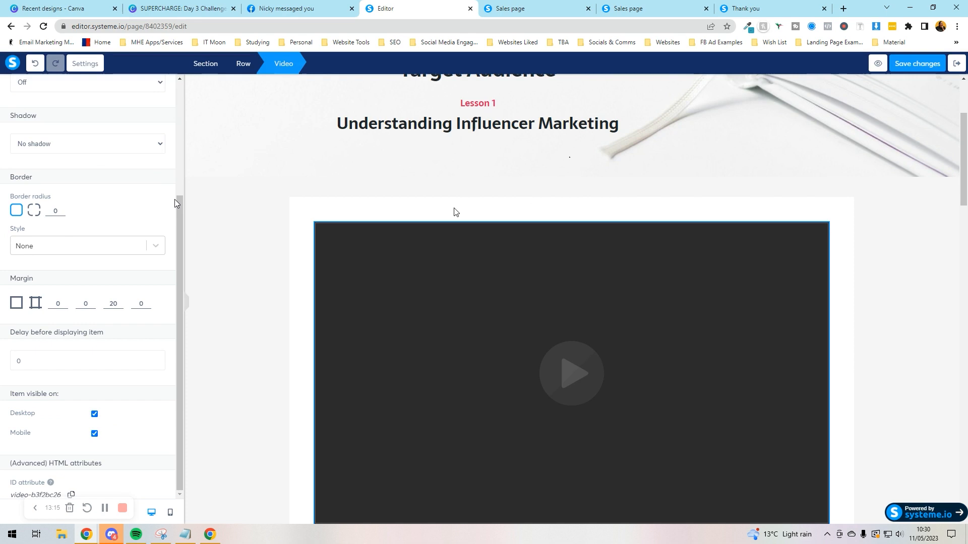
{"action": "left_click", "coordinate": [660, 160]}
Step: Exit the page editor and expand Module 1 in the course curriculum
{"action": "scroll", "coordinate": [700, 152], "scroll_direction": "down", "scroll_amount": 2}
{"action": "scroll", "coordinate": [700, 152], "scroll_direction": "down", "scroll_amount": 20}
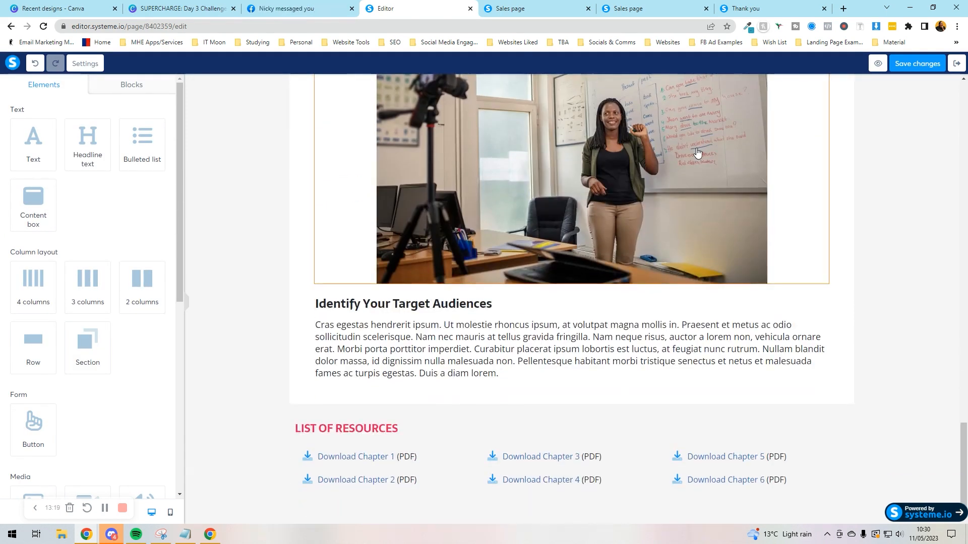
{"action": "scroll", "coordinate": [492, 470], "scroll_direction": "up", "scroll_amount": 15}
{"action": "scroll", "coordinate": [493, 474], "scroll_direction": "up", "scroll_amount": 10}
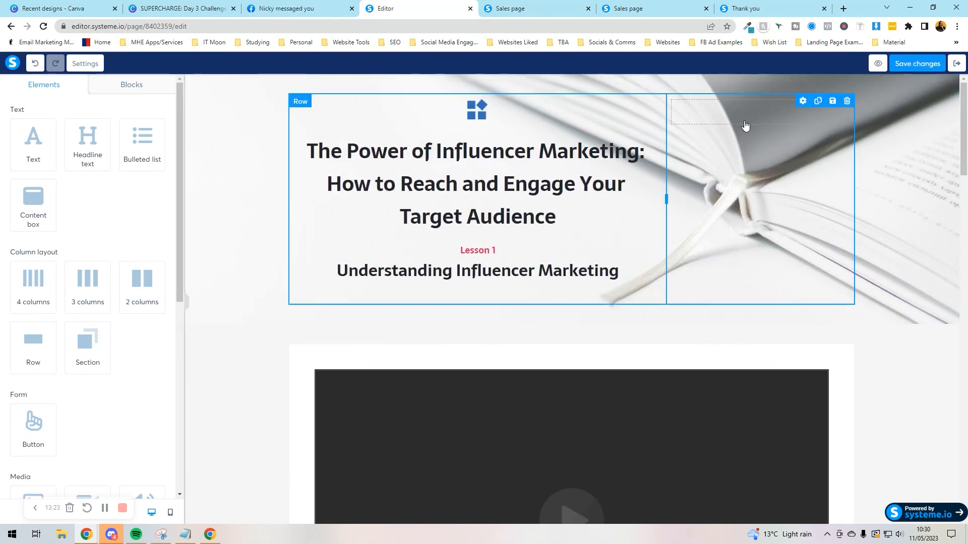
{"action": "left_click", "coordinate": [957, 63]}
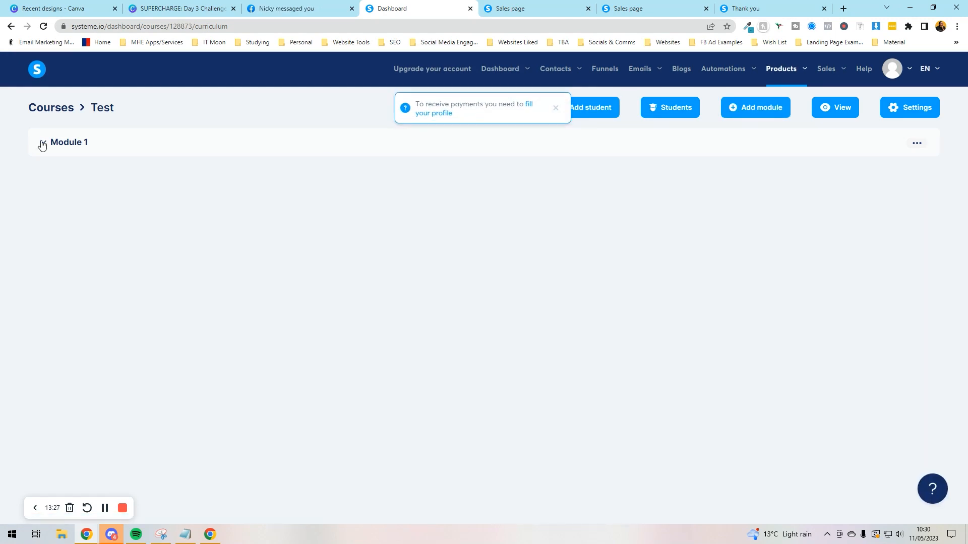
{"action": "left_click", "coordinate": [41, 143]}
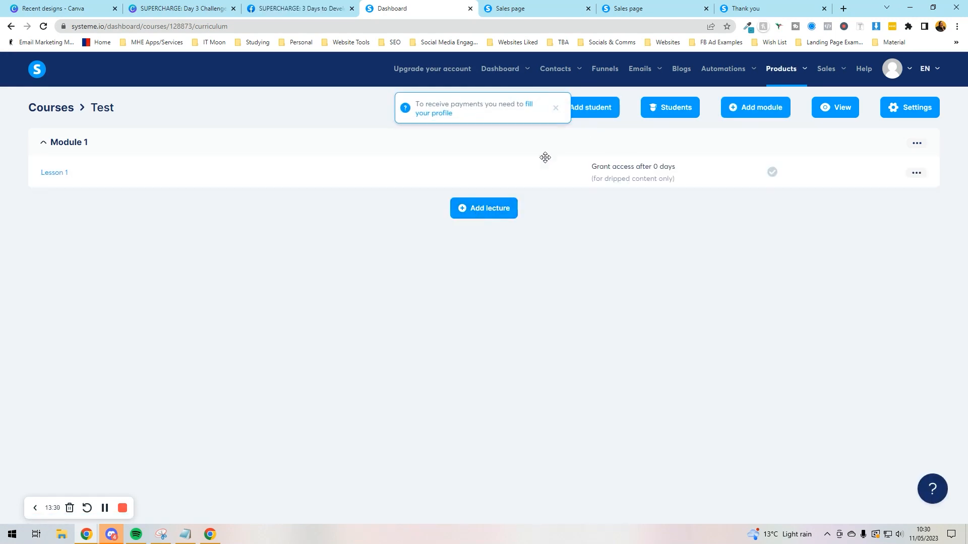
Step: Duplicate Lesson 1 in Module 1 and confirm the copy
{"action": "left_click", "coordinate": [917, 144]}
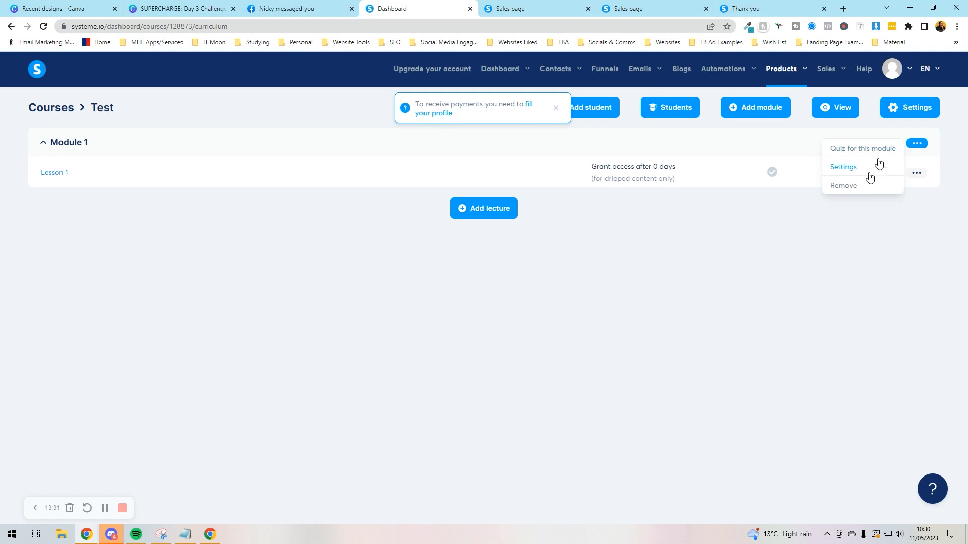
{"action": "left_click", "coordinate": [869, 229]}
{"action": "left_click", "coordinate": [917, 174]}
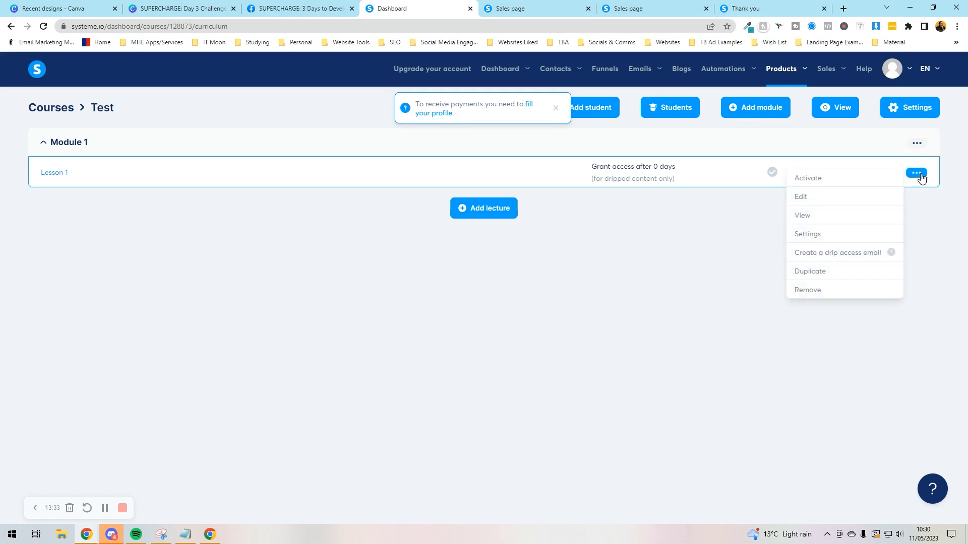
{"action": "left_click", "coordinate": [821, 271]}
{"action": "left_click", "coordinate": [448, 329]}
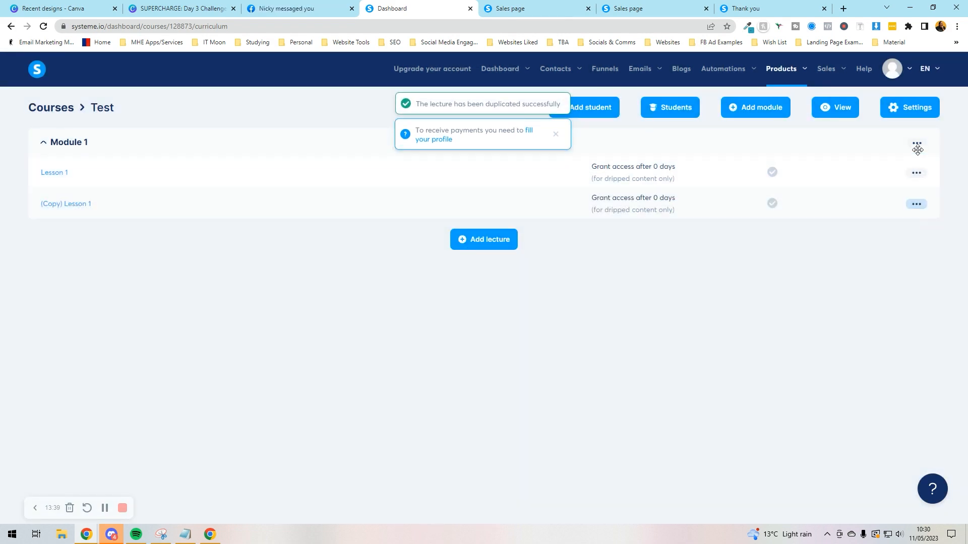
Step: Add a new module named 'Module 2' to the Test course
{"action": "left_click", "coordinate": [754, 107]}
{"action": "left_click", "coordinate": [367, 286]}
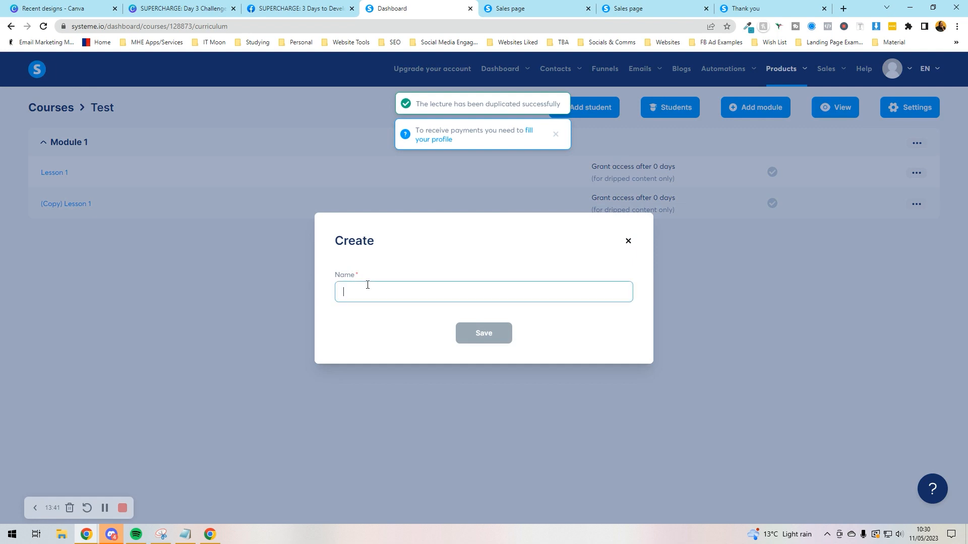
{"action": "type", "text": "Module 2"}
{"action": "key", "text": "Return"}
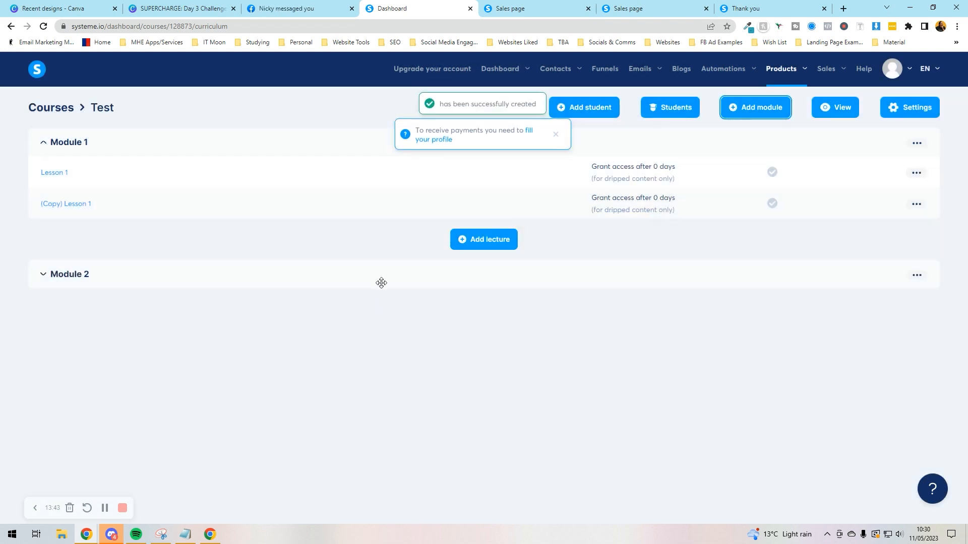
Step: Copy the '(Copy) Lesson 1' lecture into Module 2, expand it, and preview the course as a student
{"action": "mouse_move", "coordinate": [916, 206]}
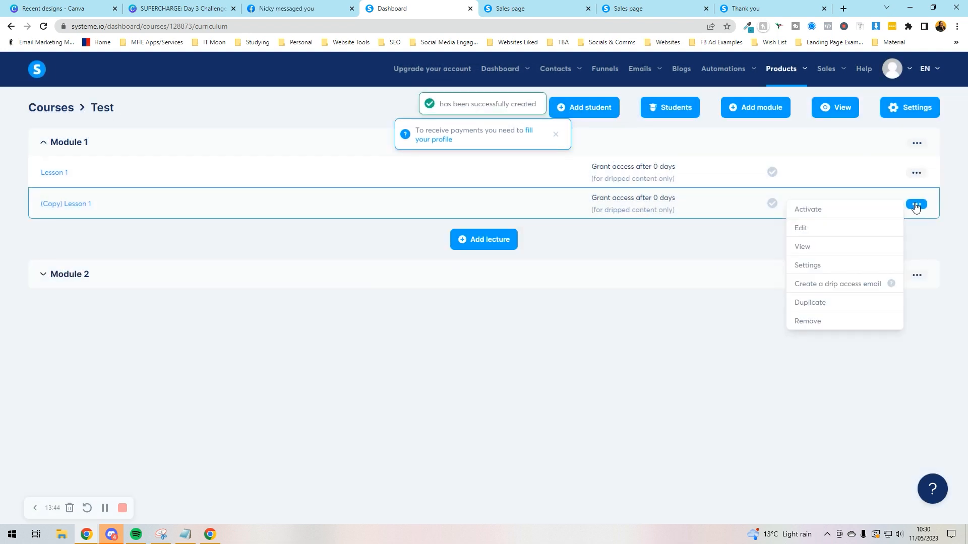
{"action": "left_click", "coordinate": [805, 304]}
{"action": "left_click", "coordinate": [425, 317]}
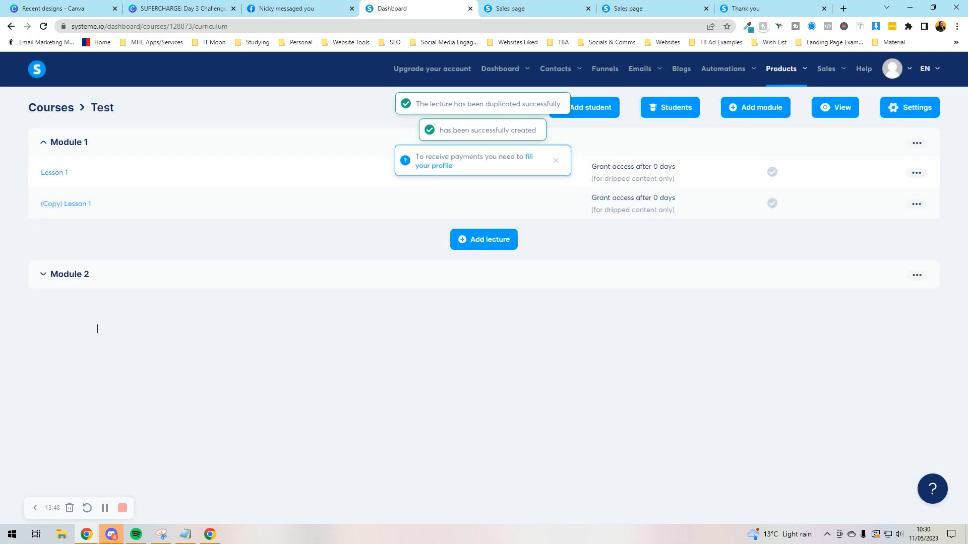
{"action": "left_click", "coordinate": [38, 276]}
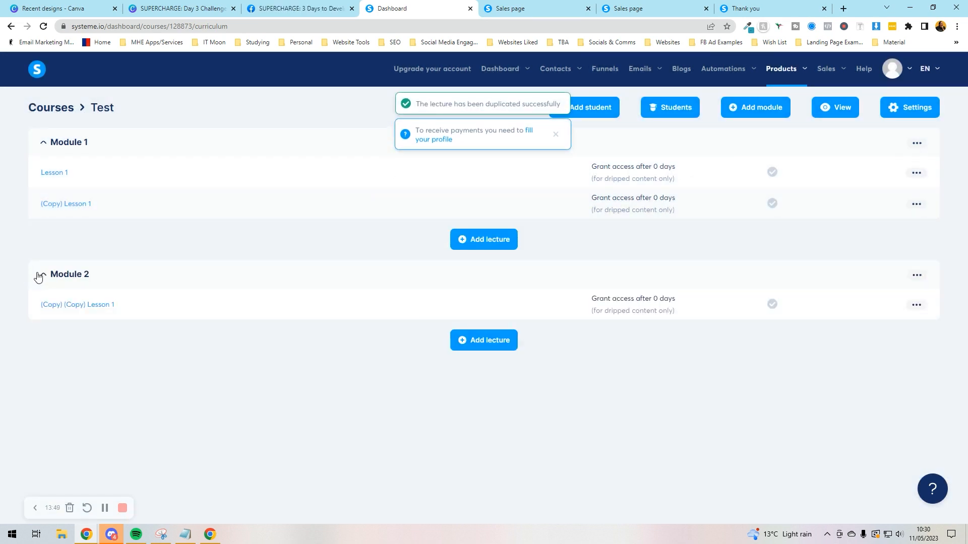
{"action": "left_click", "coordinate": [841, 108]}
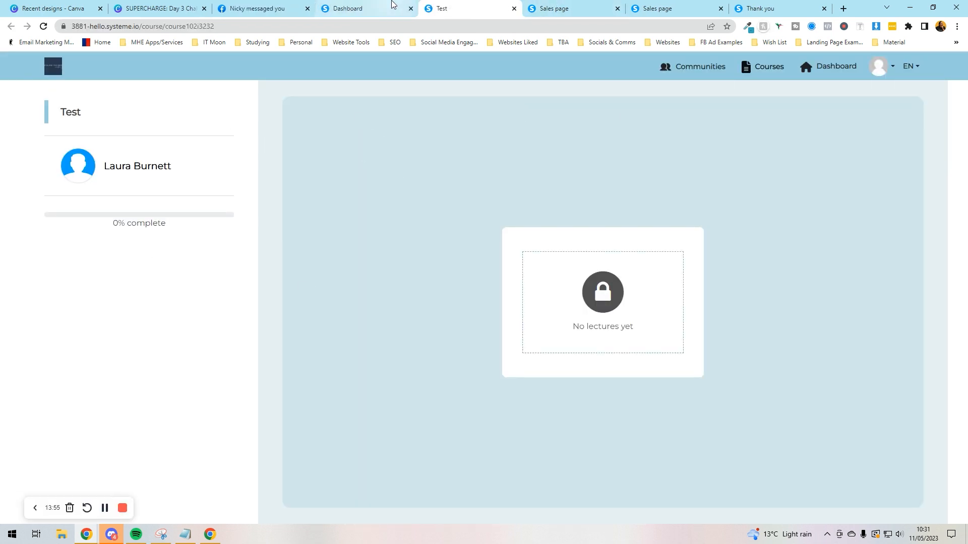
Step: Return to the curriculum, dismiss the fill-your-profile notice, and save the Test course settings
{"action": "left_click", "coordinate": [353, 8]}
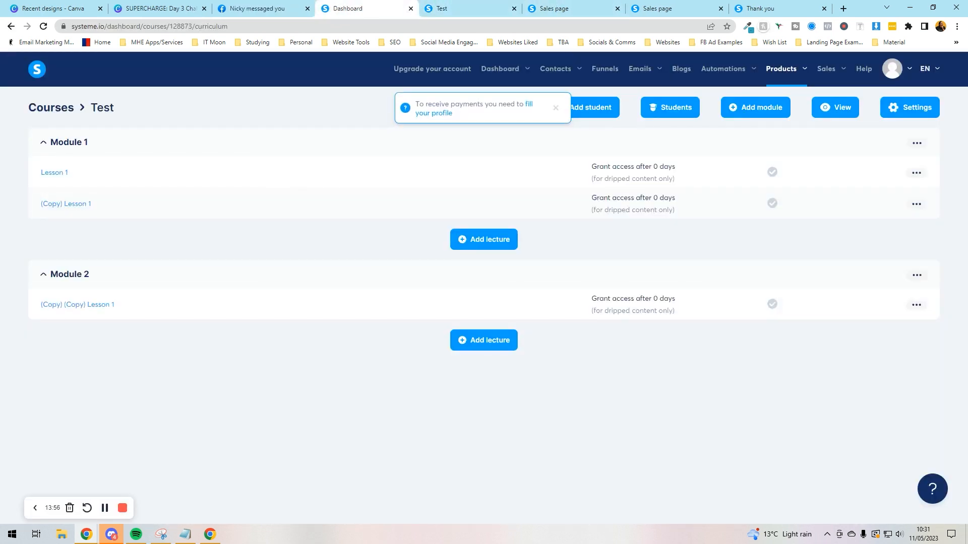
{"action": "left_click", "coordinate": [556, 110]}
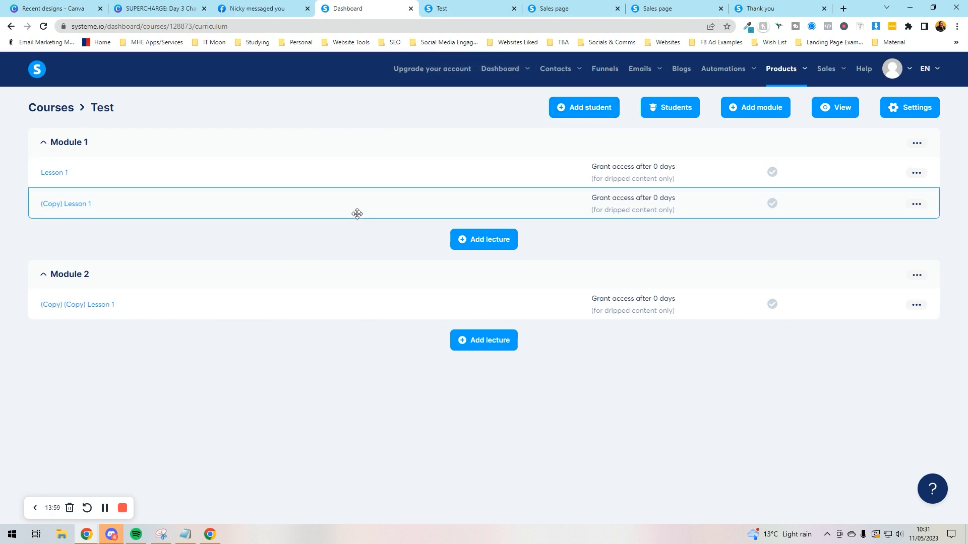
{"action": "left_click", "coordinate": [896, 109]}
{"action": "left_click", "coordinate": [916, 107]}
Step: Go back to the courses list and view the Test course as a student
{"action": "mouse_move", "coordinate": [773, 70]}
{"action": "left_click", "coordinate": [754, 133]}
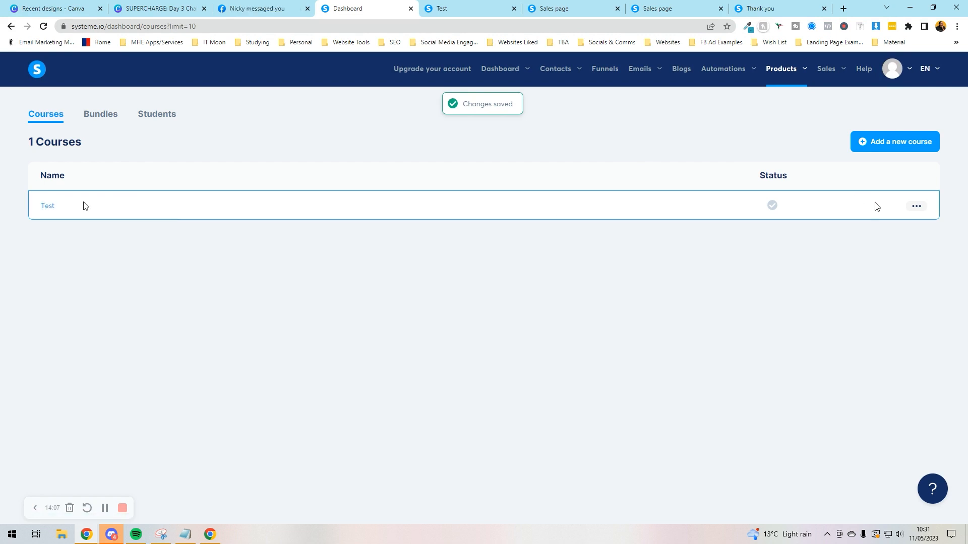
{"action": "left_click", "coordinate": [916, 206]}
{"action": "left_click", "coordinate": [871, 212]}
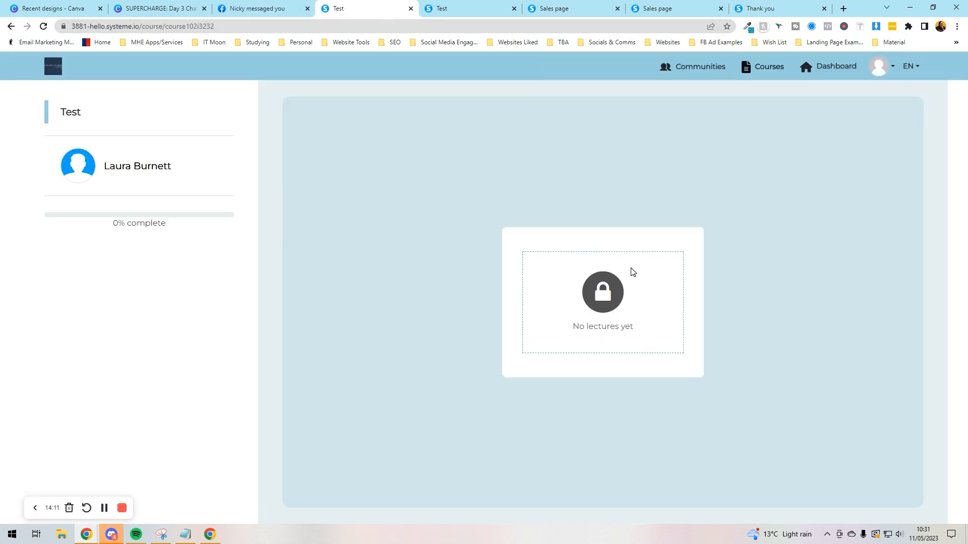
Step: Return to the courses list, reopen the Test course curriculum, and close the profile notice
{"action": "left_click", "coordinate": [279, 7]}
{"action": "left_click", "coordinate": [318, 13]}
{"action": "left_click", "coordinate": [10, 26]}
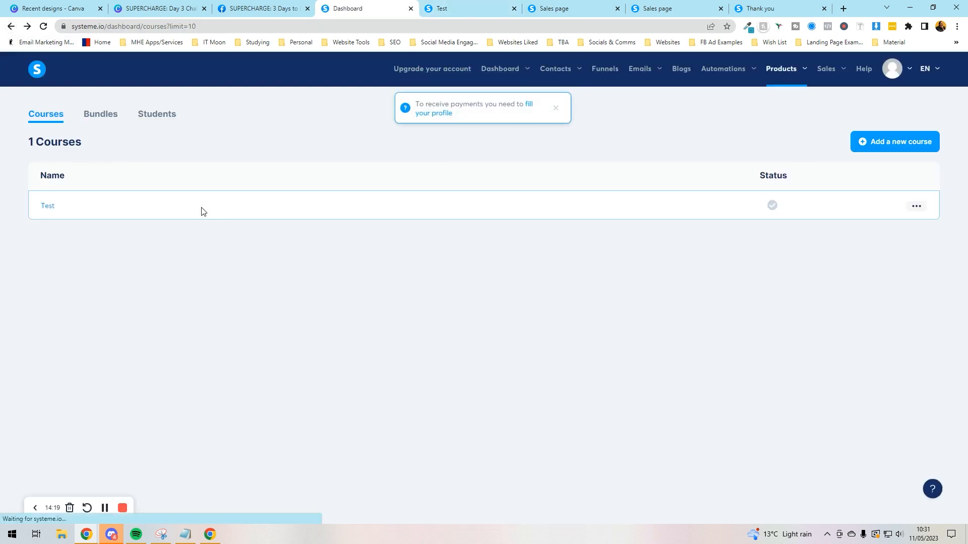
{"action": "left_click", "coordinate": [48, 207]}
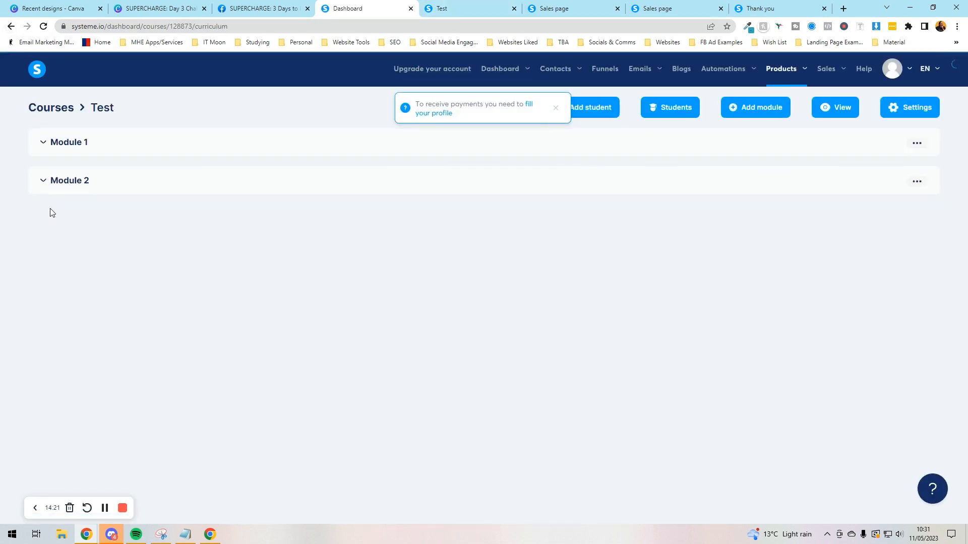
{"action": "left_click", "coordinate": [555, 108]}
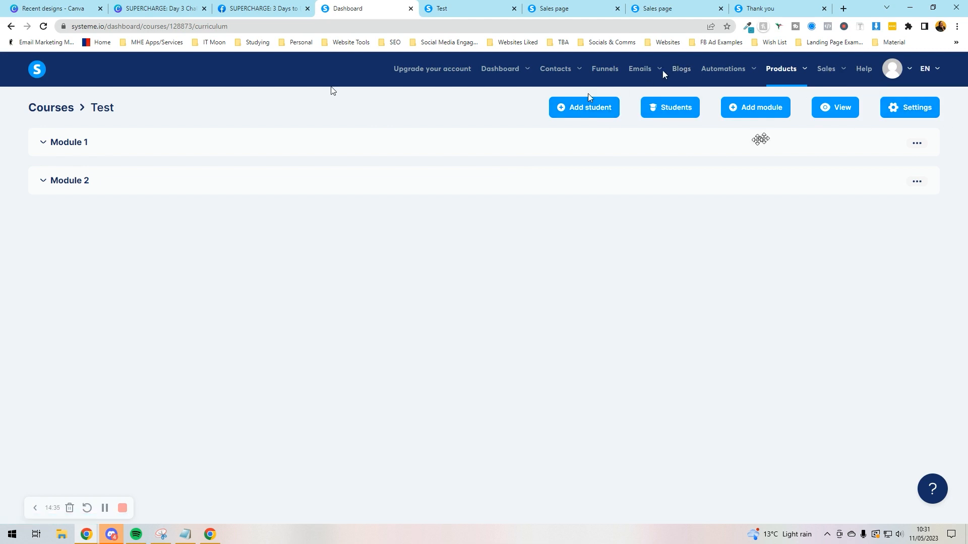
Step: Open the Subscriptions list under Sales
{"action": "mouse_move", "coordinate": [823, 71]}
{"action": "left_click", "coordinate": [816, 110]}
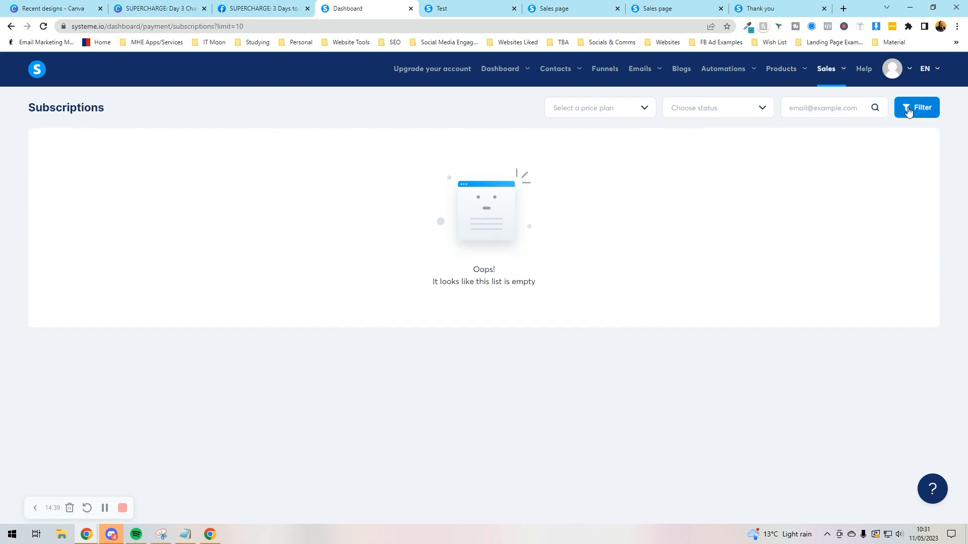
{"action": "mouse_move", "coordinate": [828, 75]}
Step: Scroll the pricing plan table, noting the Free plan's sales funnels limit, then return to the dashboard tab
{"action": "left_click_drag", "start_coordinate": [382, 13], "coordinate": [384, 14]}
{"action": "scroll", "coordinate": [473, 251], "scroll_direction": "up", "scroll_amount": 7}
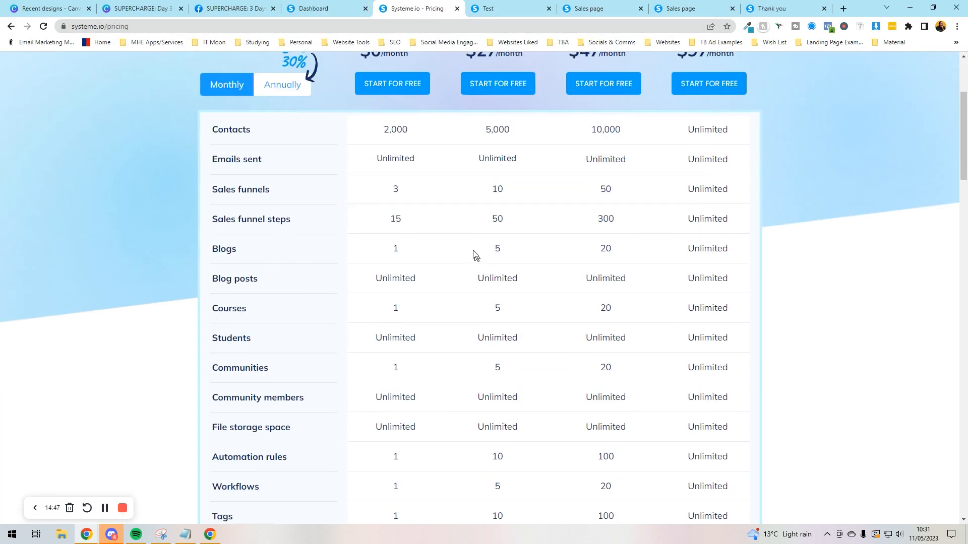
{"action": "scroll", "coordinate": [504, 179], "scroll_direction": "up", "scroll_amount": 3}
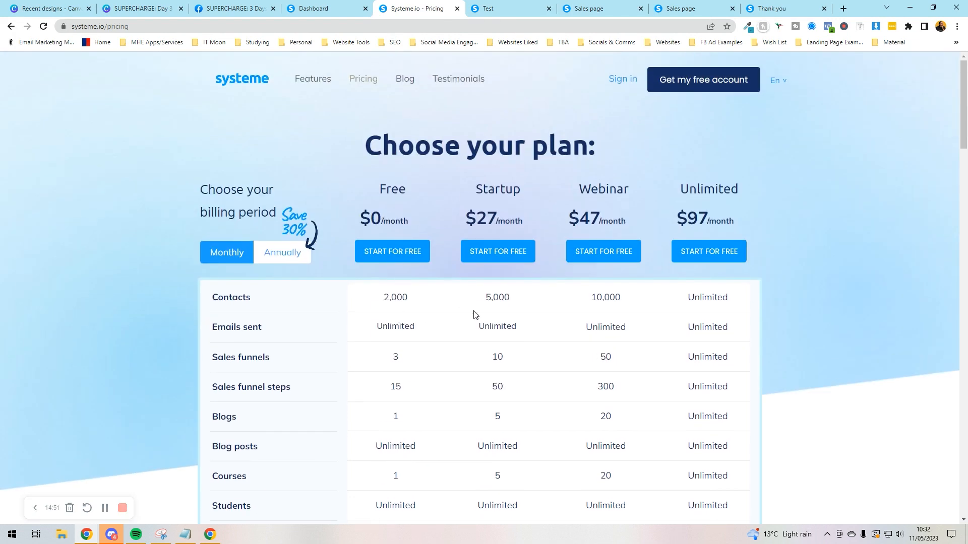
{"action": "scroll", "coordinate": [474, 314], "scroll_direction": "down", "scroll_amount": 2}
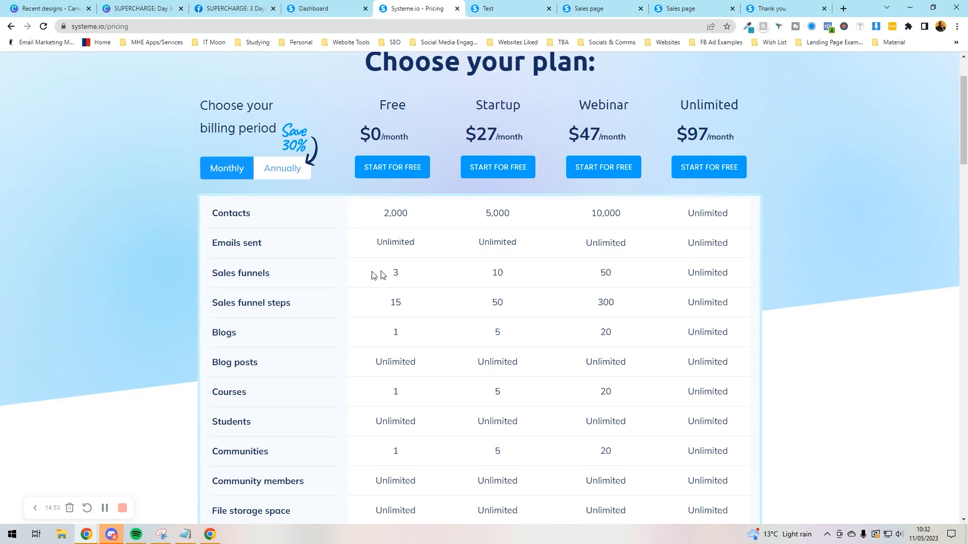
{"action": "left_click_drag", "start_coordinate": [382, 274], "coordinate": [397, 273]}
{"action": "scroll", "coordinate": [398, 272], "scroll_direction": "down", "scroll_amount": 2}
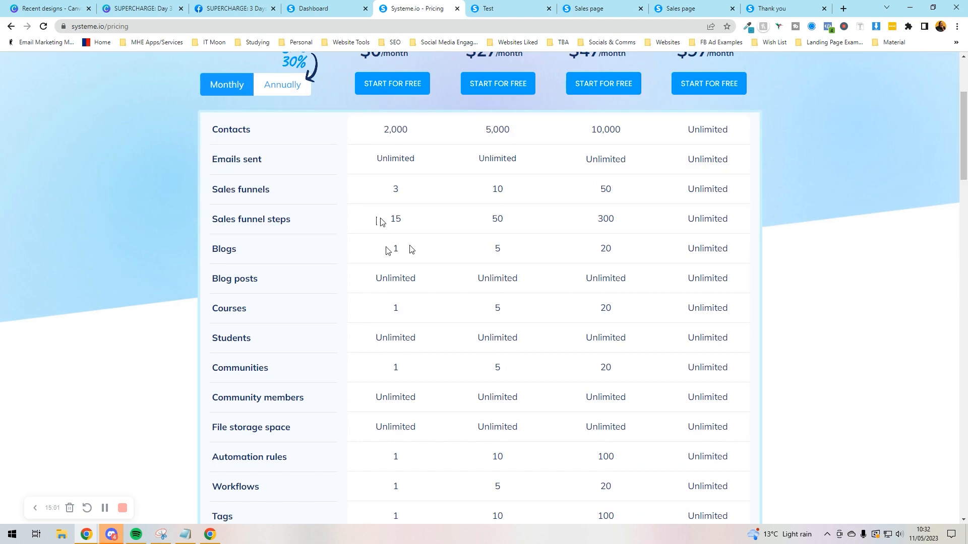
{"action": "scroll", "coordinate": [410, 249], "scroll_direction": "down", "scroll_amount": 2}
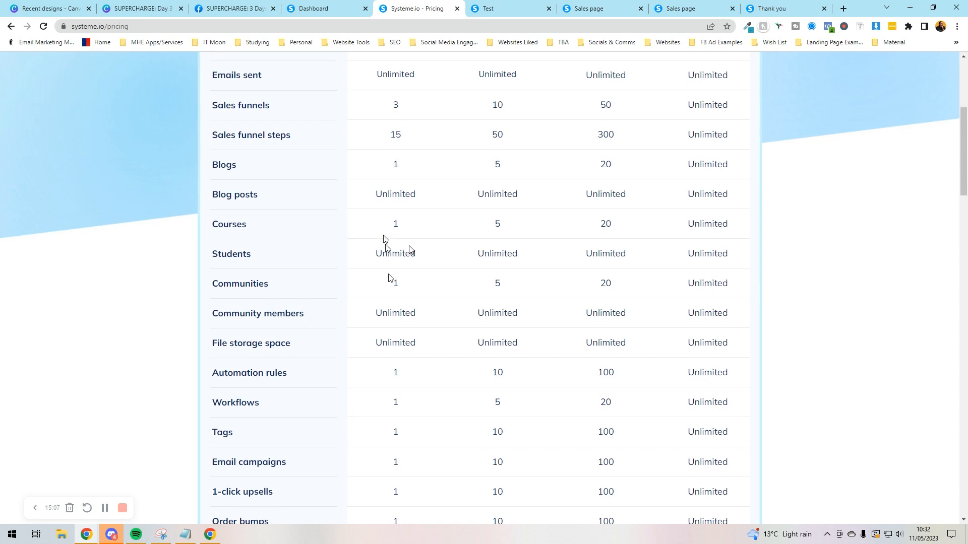
{"action": "left_click", "coordinate": [323, 8]}
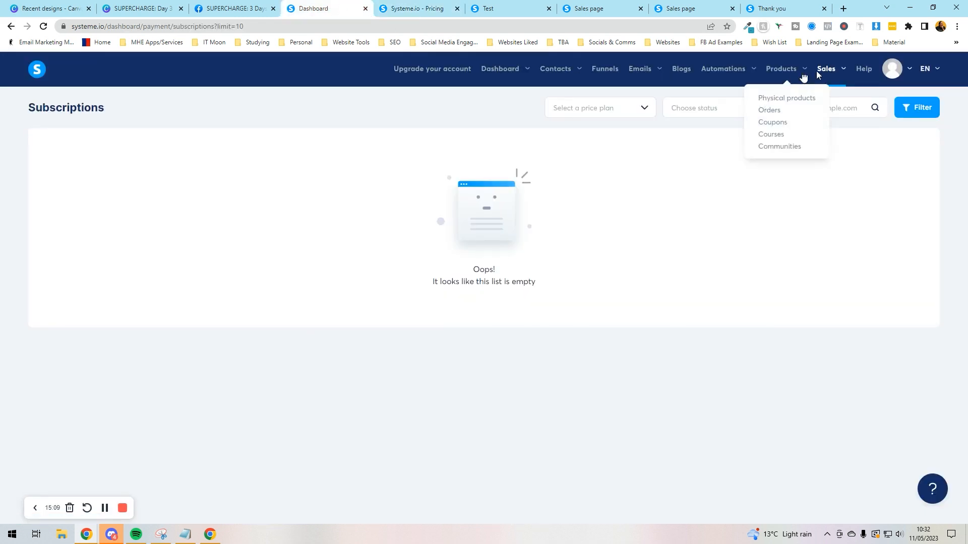
Step: Create a community named 'Test' at path 'test' under Products > Communities and open it
{"action": "mouse_move", "coordinate": [786, 69]}
{"action": "left_click", "coordinate": [784, 148]}
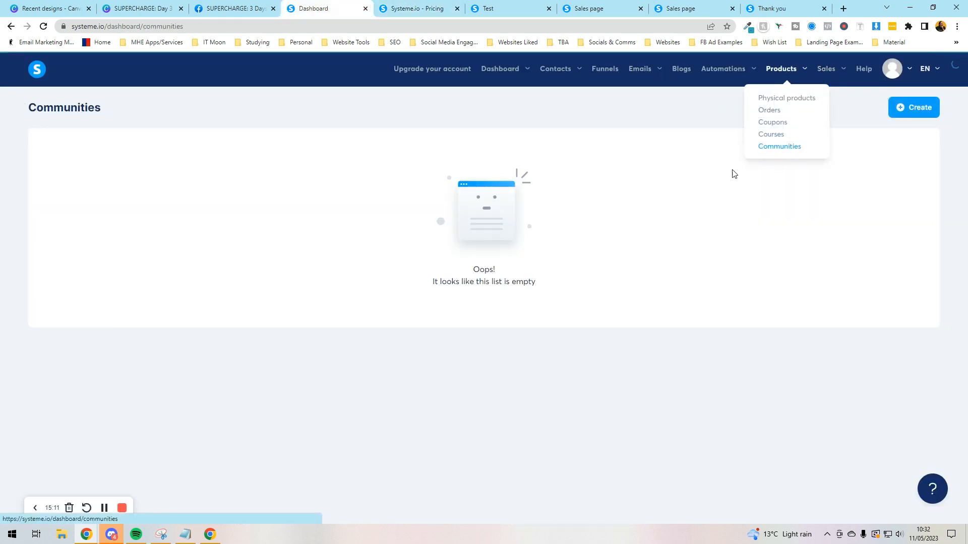
{"action": "left_click", "coordinate": [925, 108]}
{"action": "left_click", "coordinate": [372, 232]}
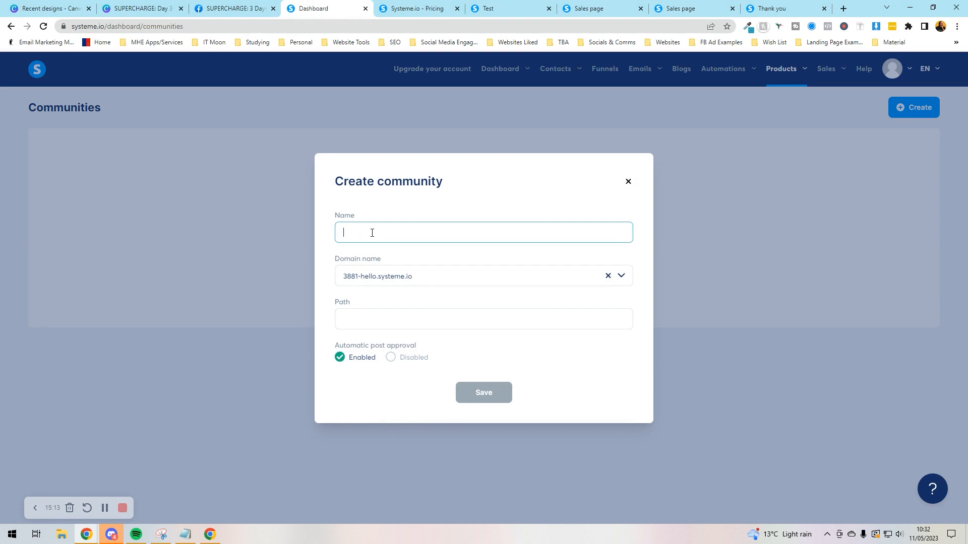
{"action": "left_click", "coordinate": [376, 320]}
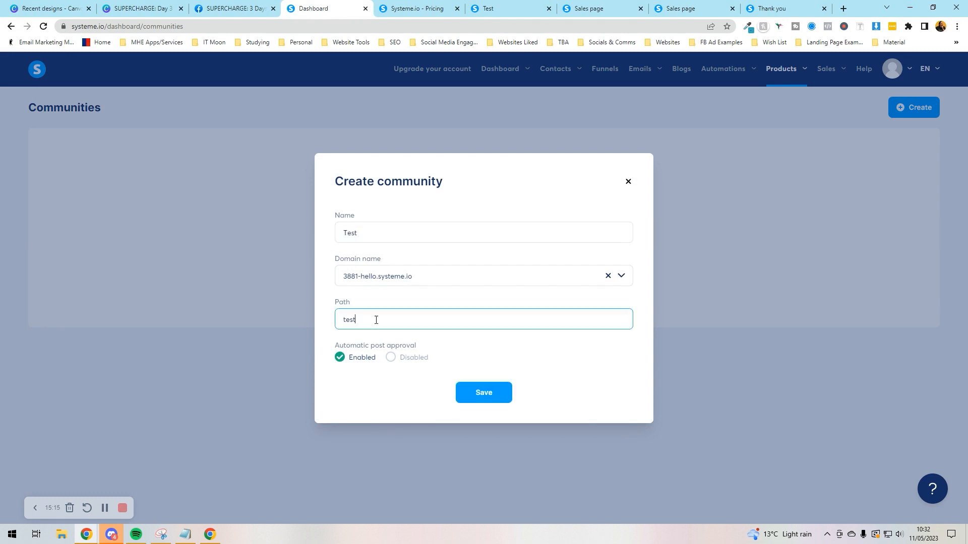
{"action": "left_click", "coordinate": [475, 390]}
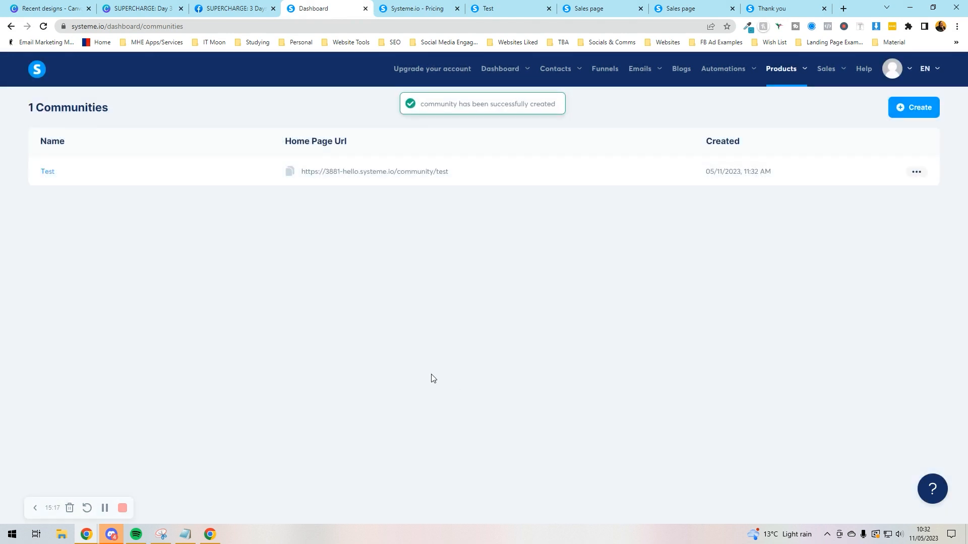
{"action": "left_click", "coordinate": [49, 172]}
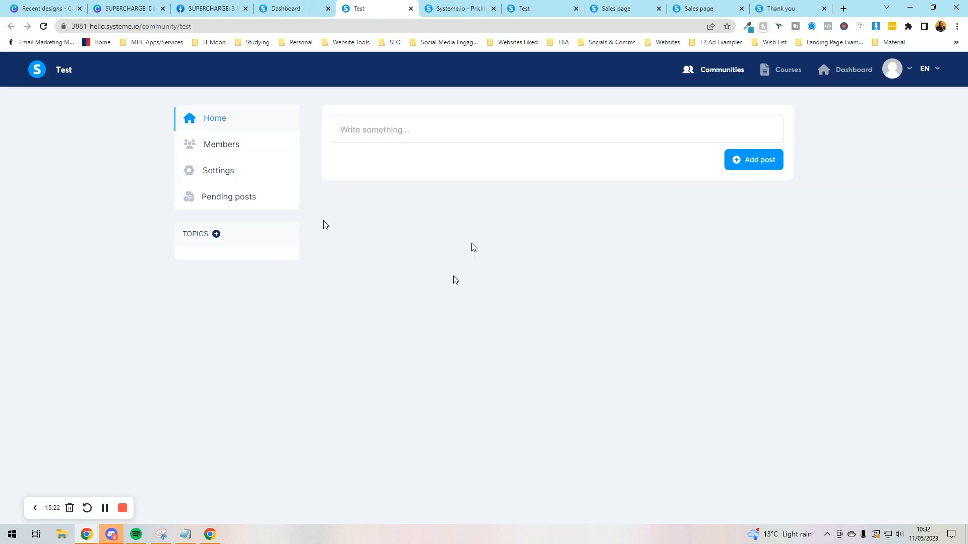
Step: Add a 'Welcome' topic to the Test community
{"action": "left_click", "coordinate": [216, 233]}
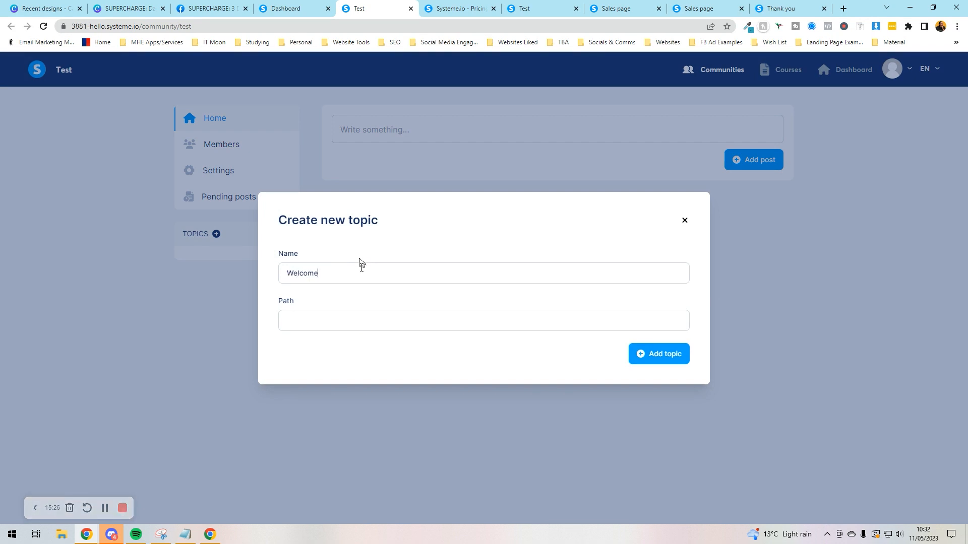
{"action": "left_click", "coordinate": [548, 316]}
{"action": "left_click", "coordinate": [655, 355]}
Step: Add a second topic 'questions' with path 'questions'
{"action": "left_click", "coordinate": [216, 234]}
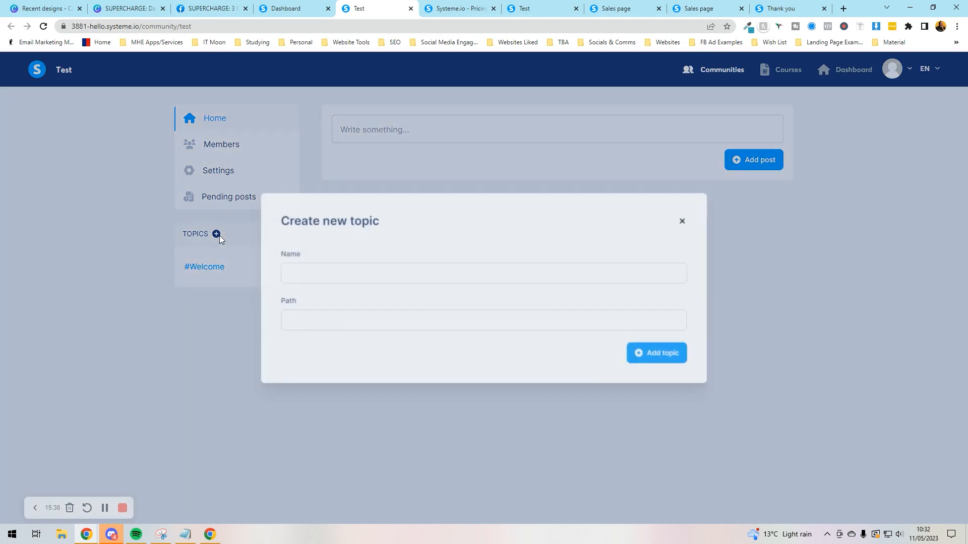
{"action": "type", "text": "questions"}
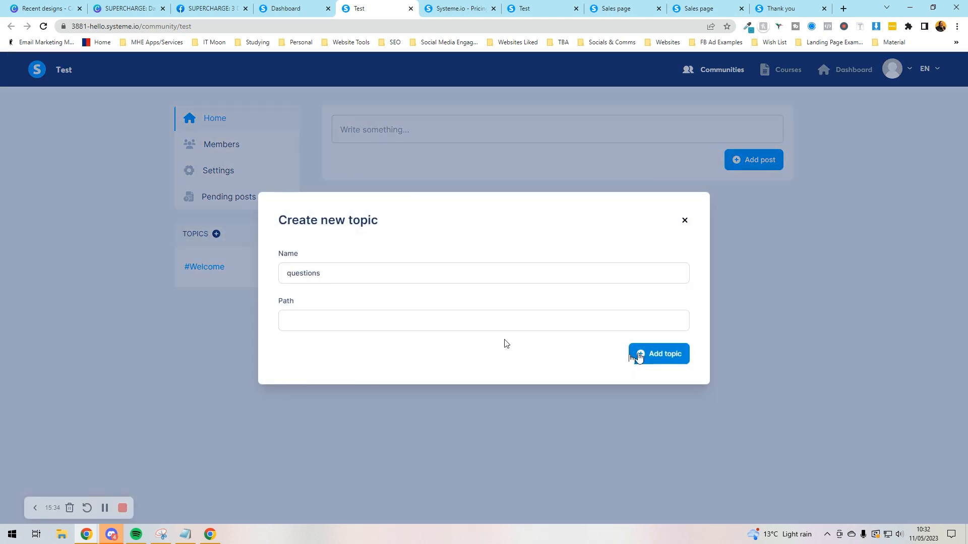
{"action": "left_click", "coordinate": [644, 355]}
{"action": "left_click", "coordinate": [404, 314]}
{"action": "type", "text": "questions"}
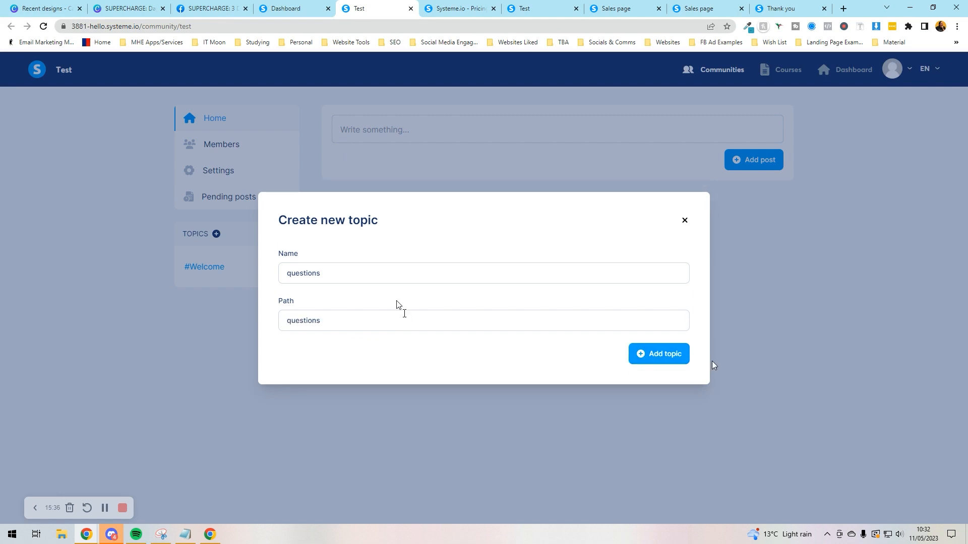
{"action": "left_click", "coordinate": [660, 354]}
Step: Publish a post titled 'ertet' with content 'erertetetet' under the Welcome topic
{"action": "left_click", "coordinate": [745, 161]}
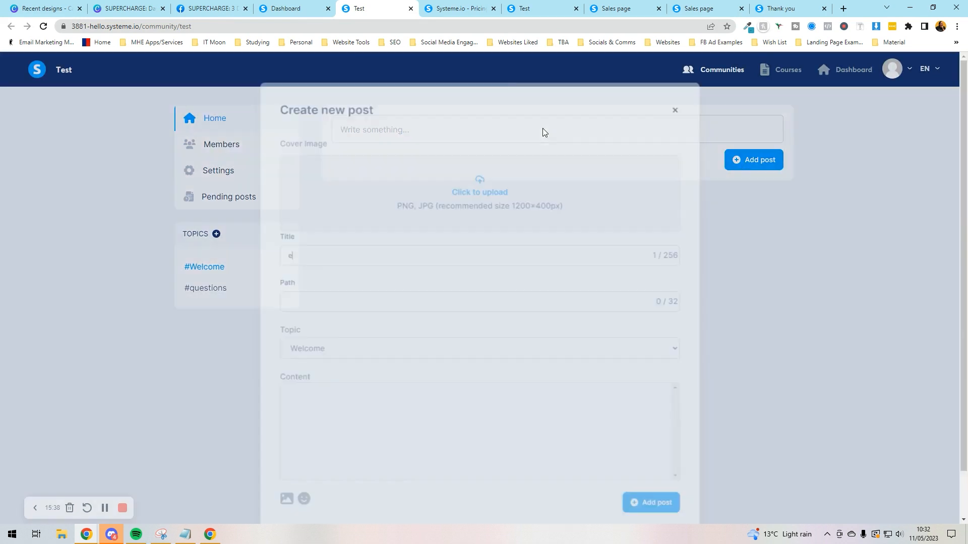
{"action": "type", "text": "ertet"}
{"action": "left_click", "coordinate": [344, 355]}
{"action": "left_click", "coordinate": [336, 406]}
{"action": "type", "text": "erertetetet"}
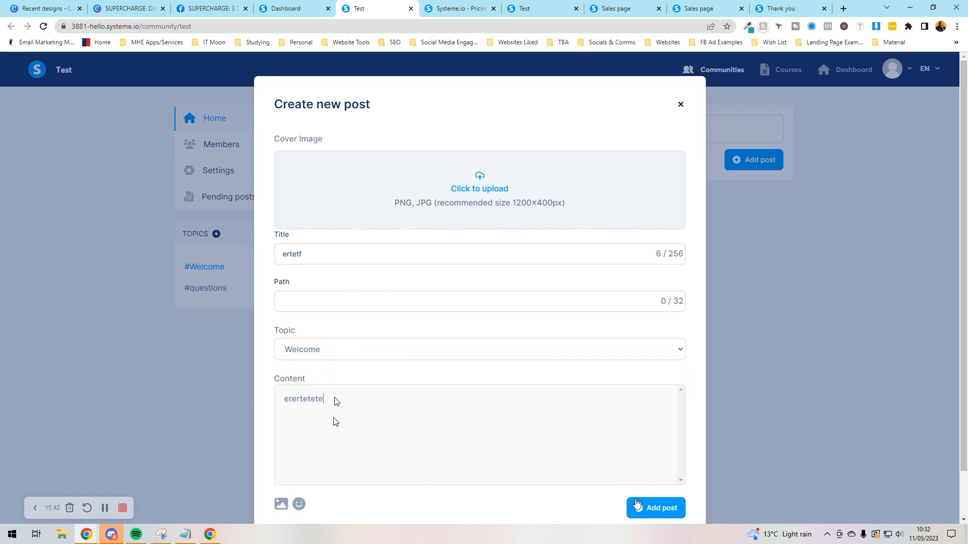
{"action": "left_click", "coordinate": [640, 505]}
{"action": "left_click", "coordinate": [370, 306]}
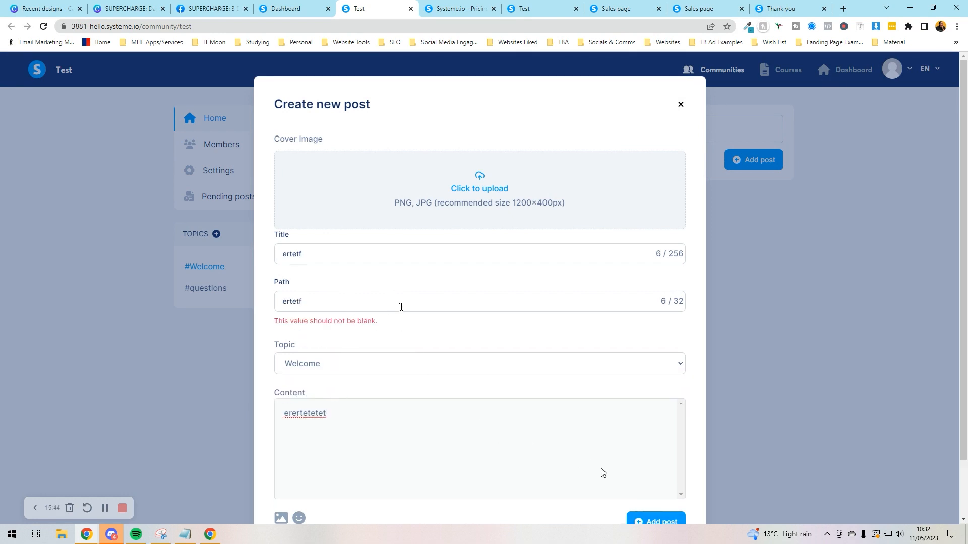
{"action": "left_click", "coordinate": [650, 518]}
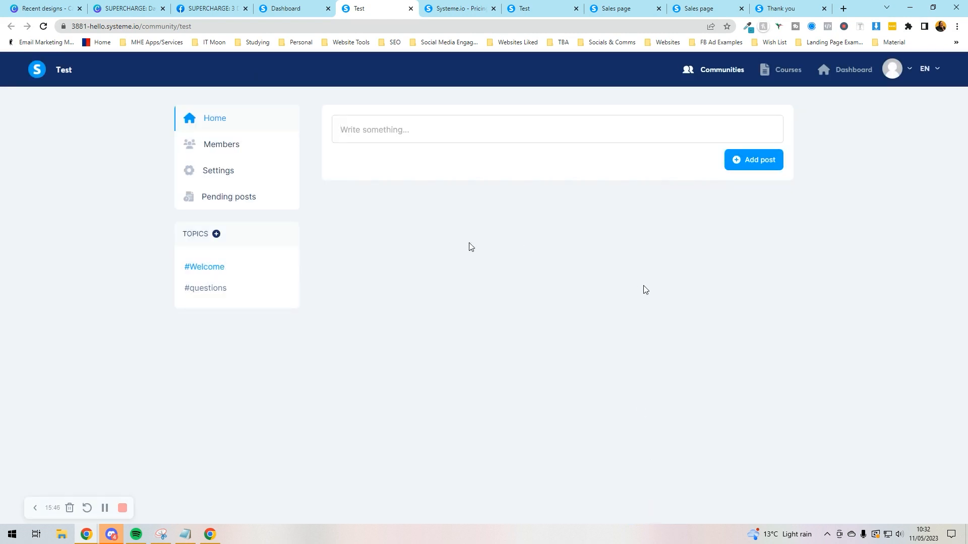
Step: Go through Members and Settings to Pending posts, and try Approve with 0 posts pending
{"action": "left_click", "coordinate": [244, 147]}
{"action": "left_click", "coordinate": [229, 173]}
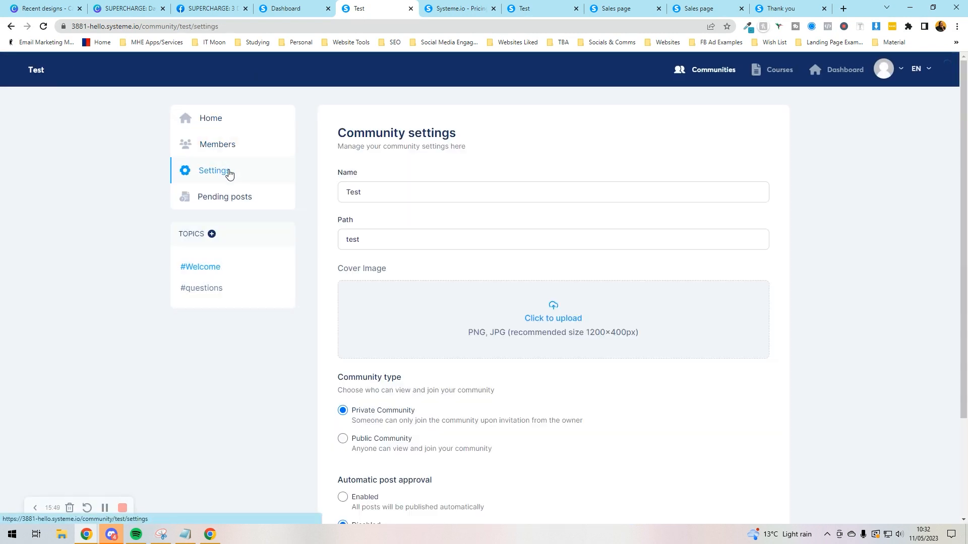
{"action": "left_click", "coordinate": [235, 200]}
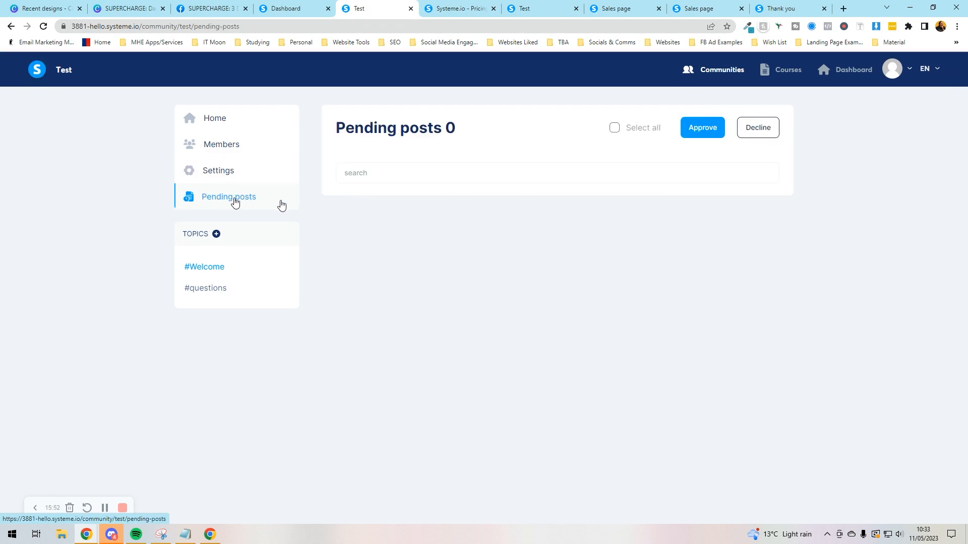
{"action": "left_click", "coordinate": [692, 129]}
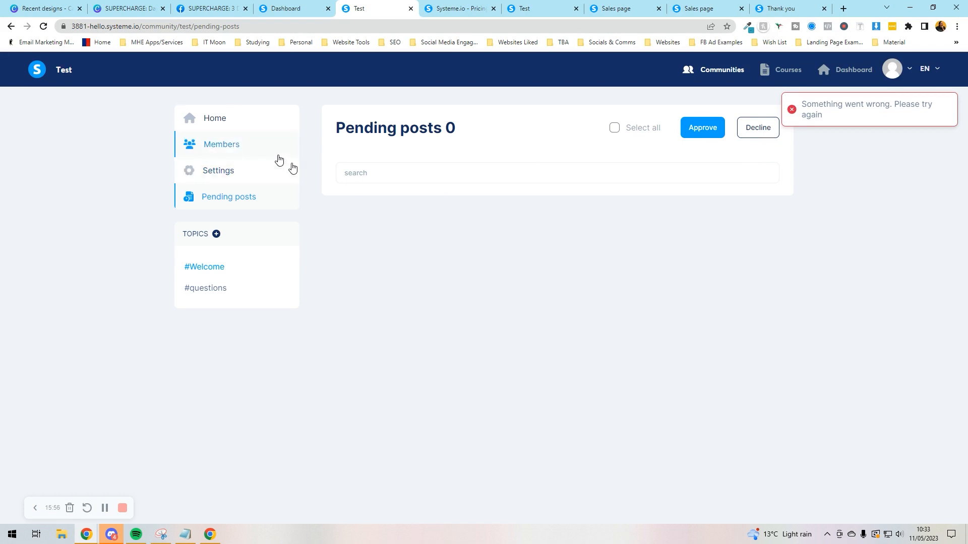
Step: Scroll the pricing page's plan table down to the Communities and Stripe/Paypal rows
{"action": "left_click", "coordinate": [456, 9]}
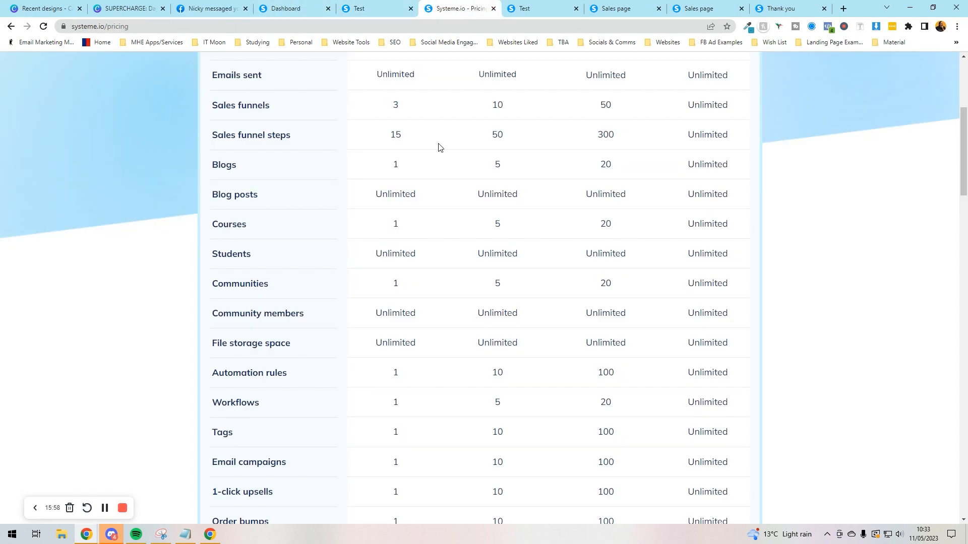
{"action": "scroll", "coordinate": [384, 285], "scroll_direction": "down", "scroll_amount": 2}
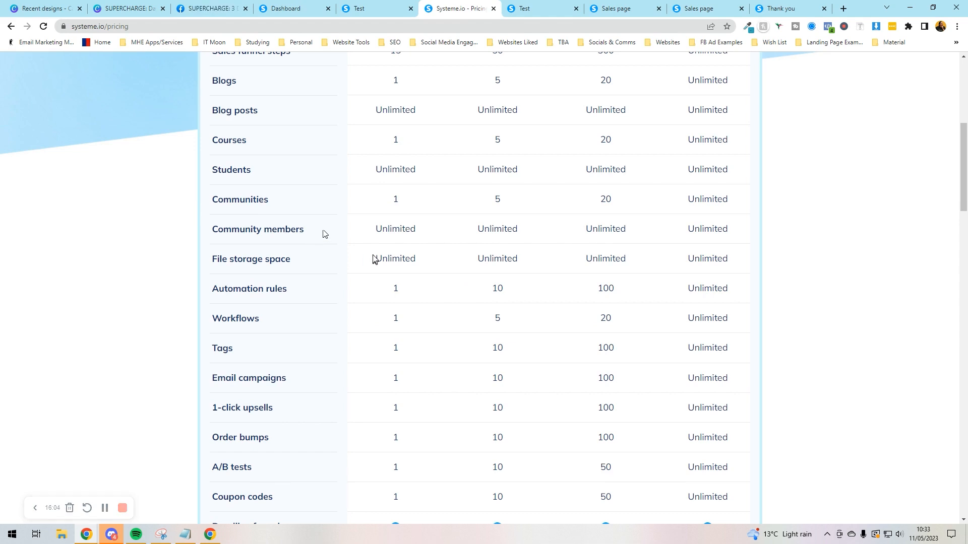
{"action": "scroll", "coordinate": [374, 256], "scroll_direction": "down", "scroll_amount": 2}
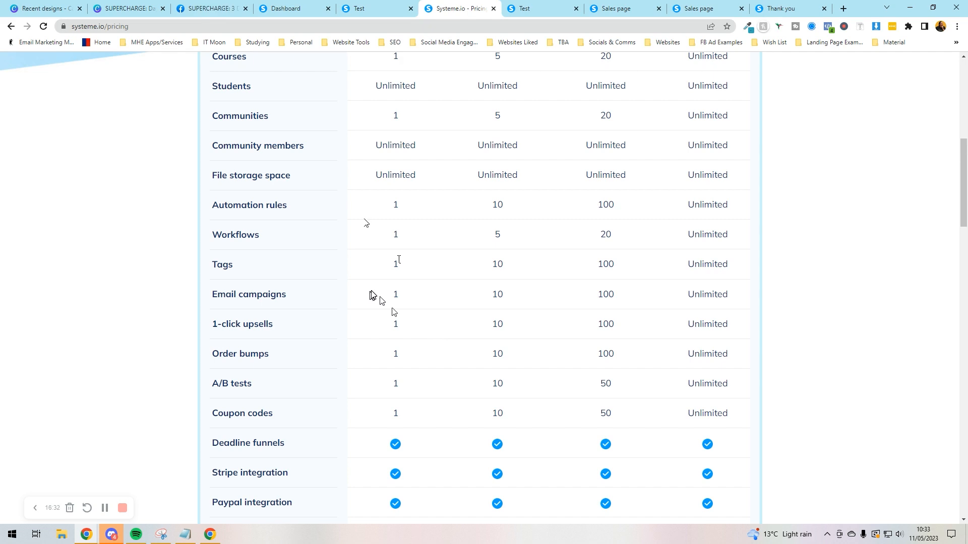
Step: Scroll the pricing comparison table up and down to finish reviewing the plan rows
{"action": "scroll", "coordinate": [372, 295], "scroll_direction": "up", "scroll_amount": 5}
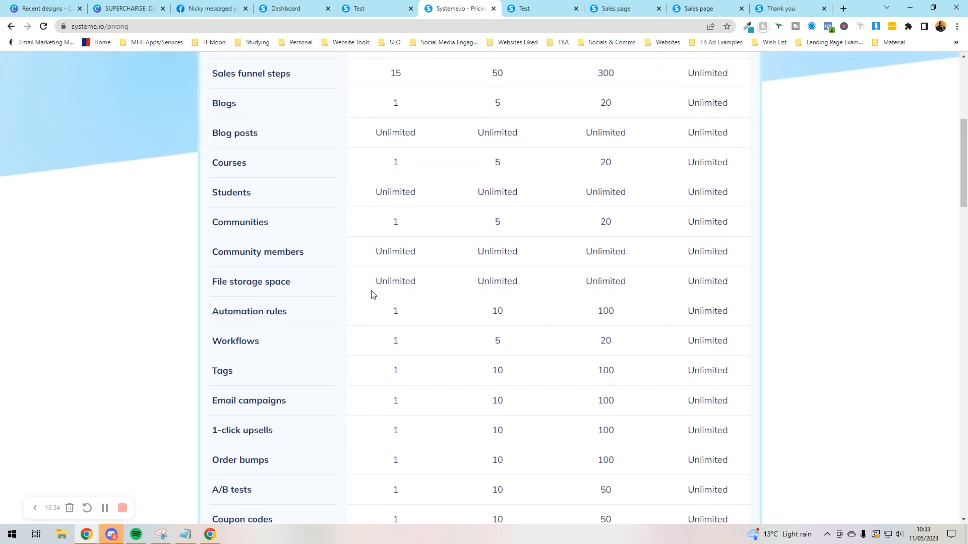
{"action": "scroll", "coordinate": [372, 295], "scroll_direction": "down", "scroll_amount": 10}
{"action": "scroll", "coordinate": [372, 294], "scroll_direction": "down", "scroll_amount": 3}
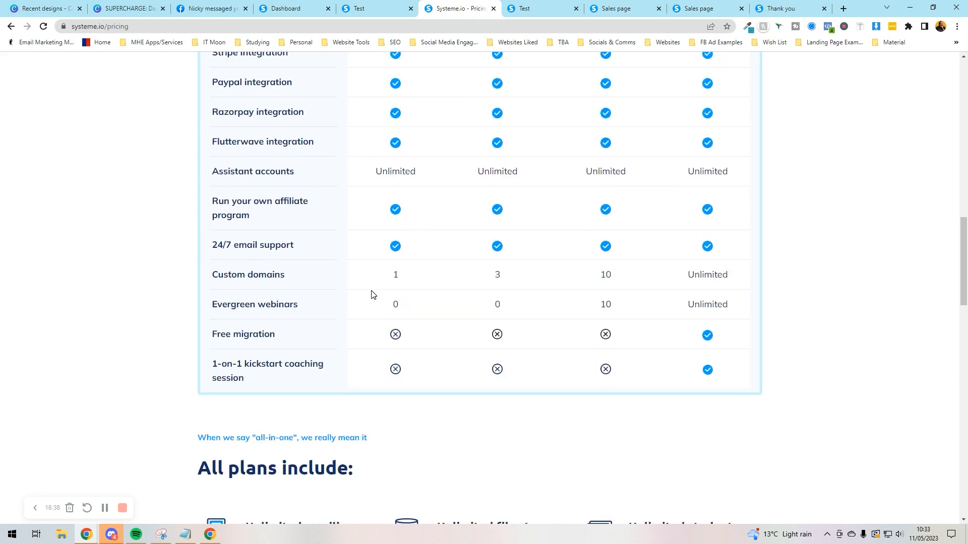
{"action": "scroll", "coordinate": [372, 295], "scroll_direction": "up", "scroll_amount": 9}
Step: Glance between the community's pending posts, the Test course lecture page and the pricing tab
{"action": "left_click", "coordinate": [374, 7]}
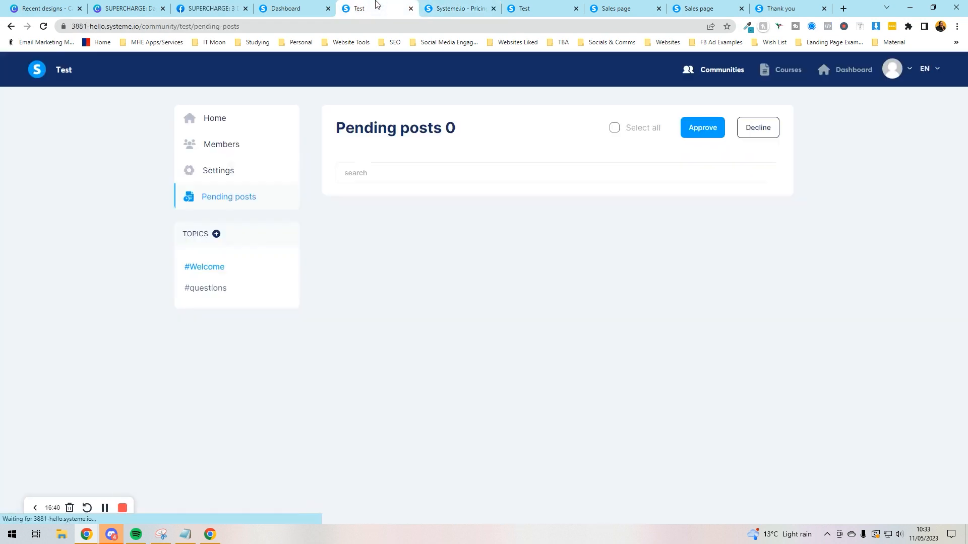
{"action": "left_click", "coordinate": [789, 72]}
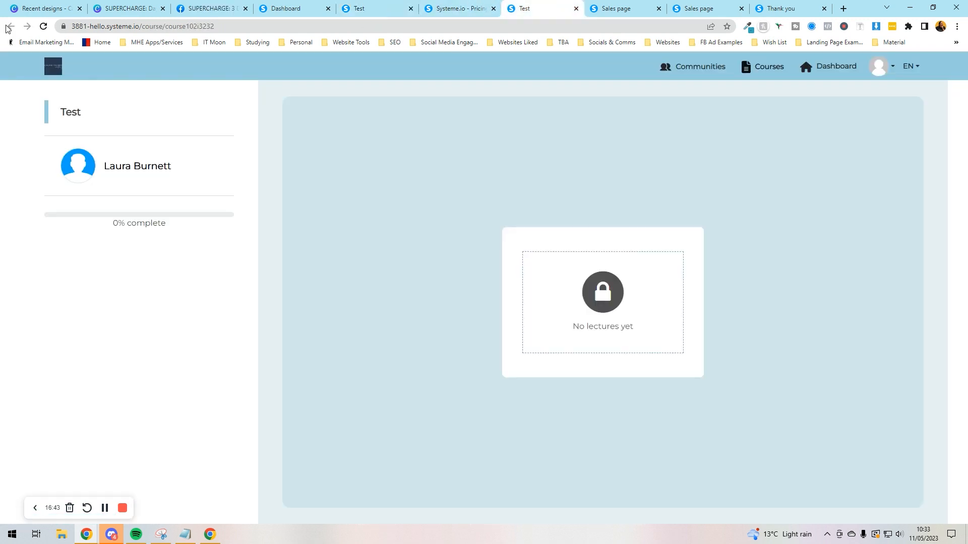
{"action": "left_click", "coordinate": [385, 8]}
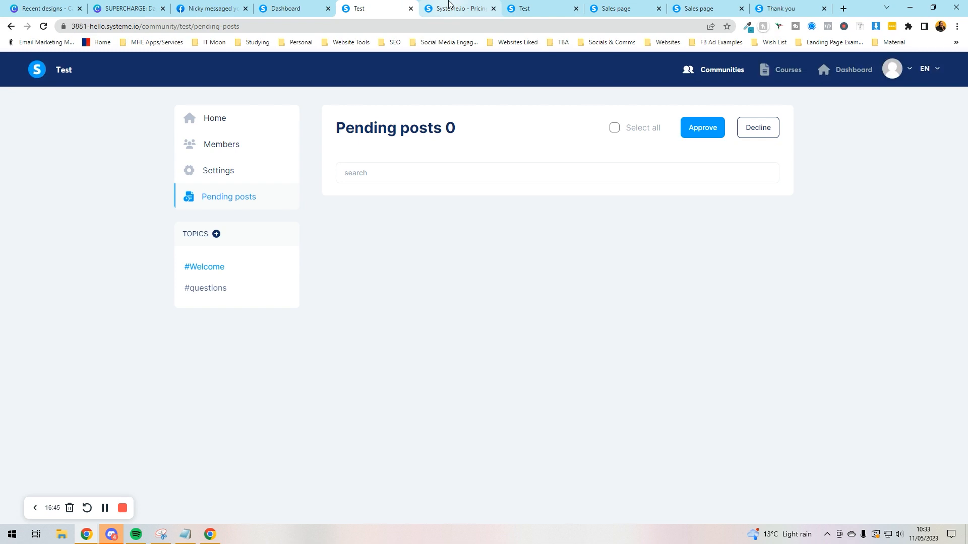
{"action": "left_click", "coordinate": [486, 6]}
{"action": "left_click", "coordinate": [399, 8]}
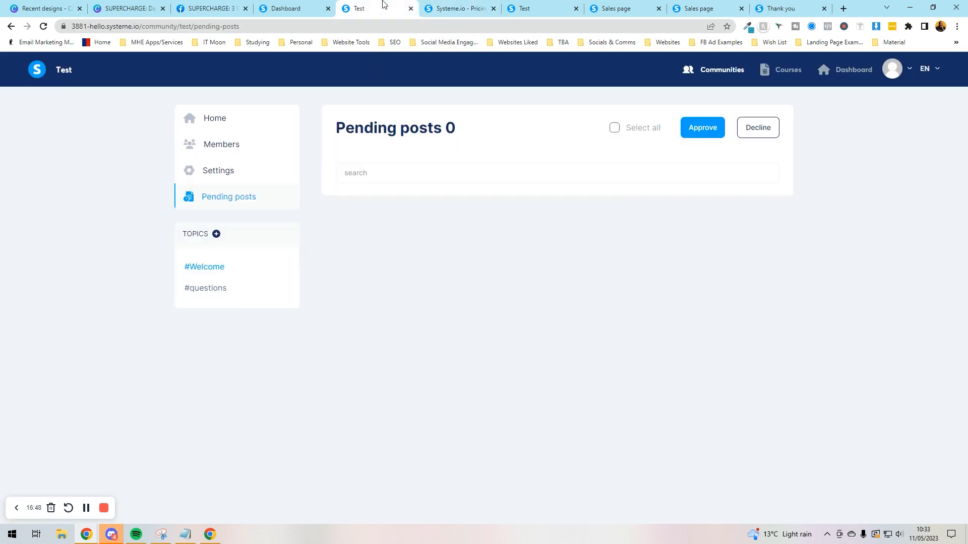
Step: Go back to the Test community home feed, then show the dashboard's Communities list
{"action": "left_click", "coordinate": [10, 26]}
{"action": "left_click", "coordinate": [10, 26]}
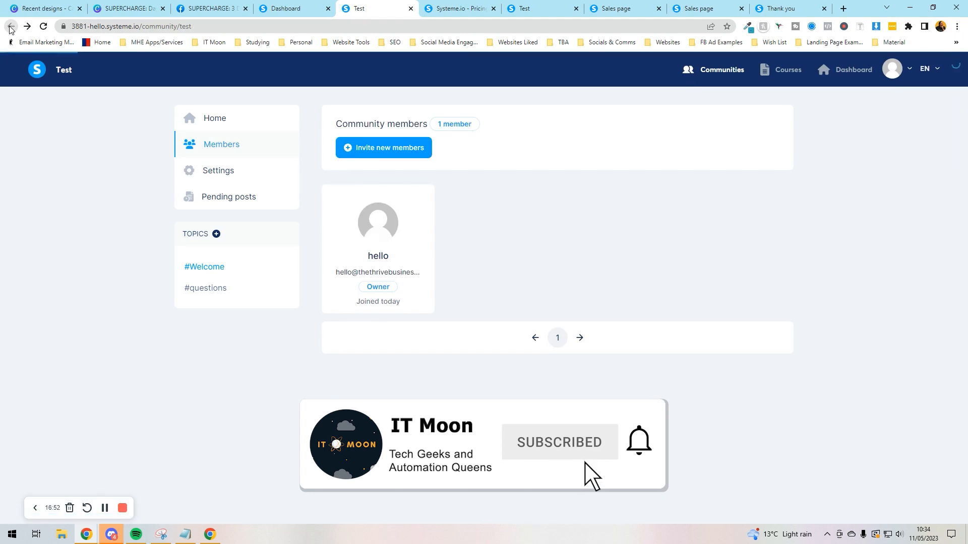
{"action": "left_click", "coordinate": [10, 26]}
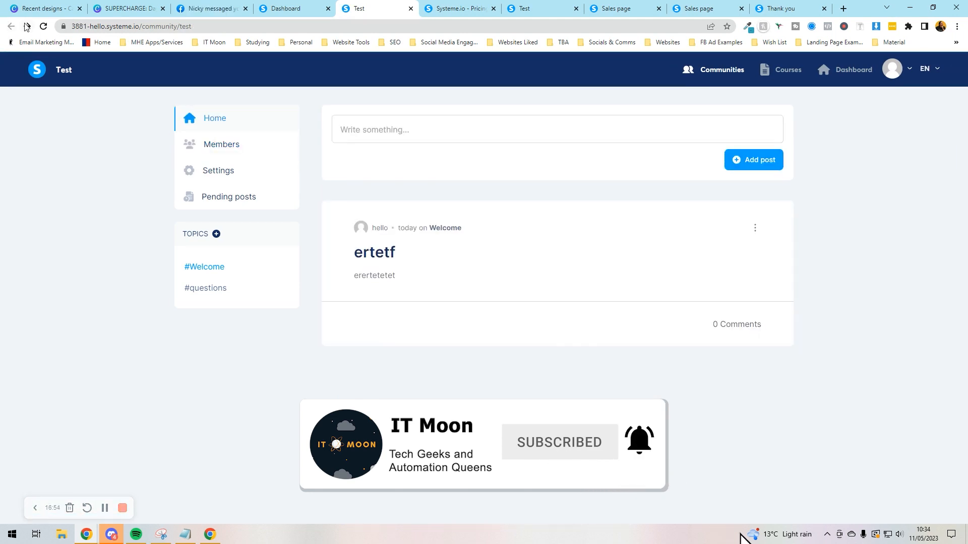
{"action": "left_click", "coordinate": [313, 7]}
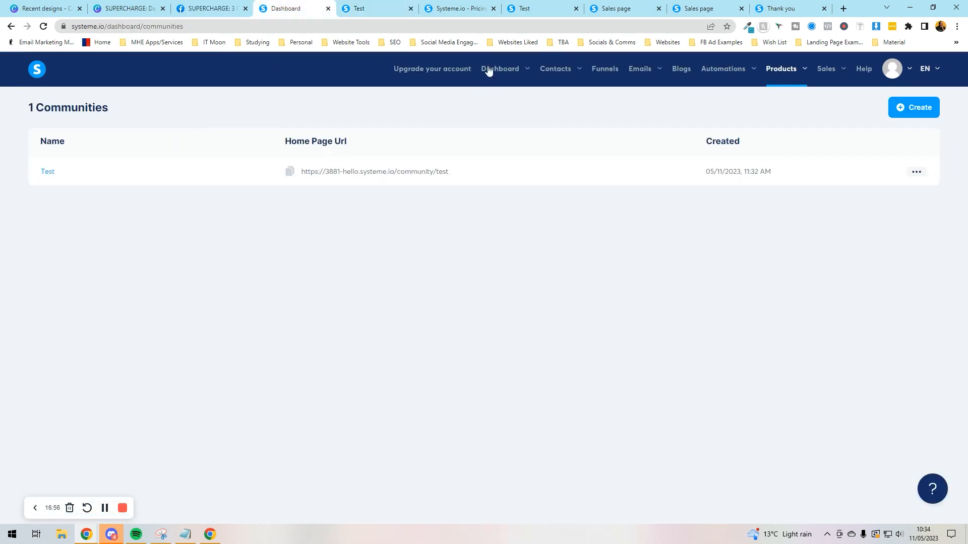
Step: Open Emails > Newsletters to see the empty newsletter list
{"action": "mouse_move", "coordinate": [645, 73]}
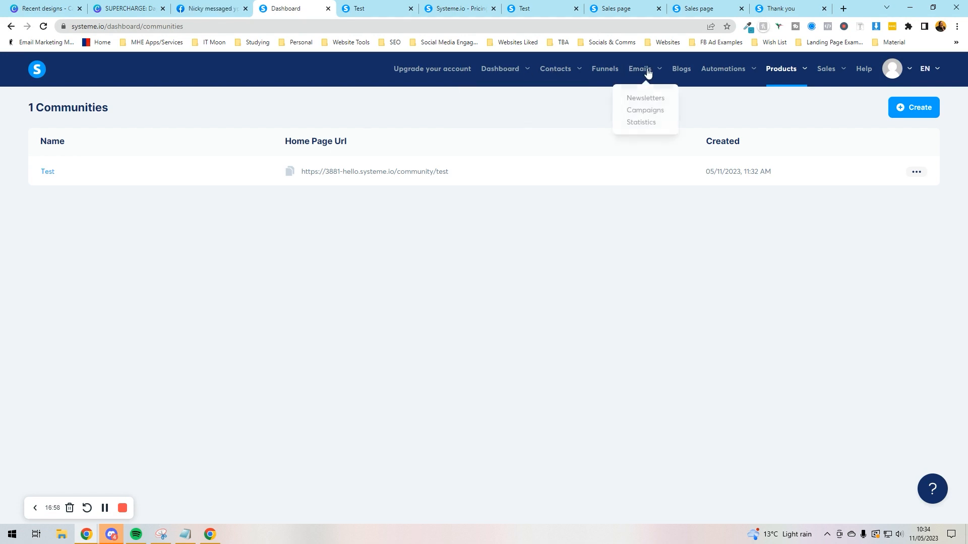
{"action": "left_click", "coordinate": [646, 100]}
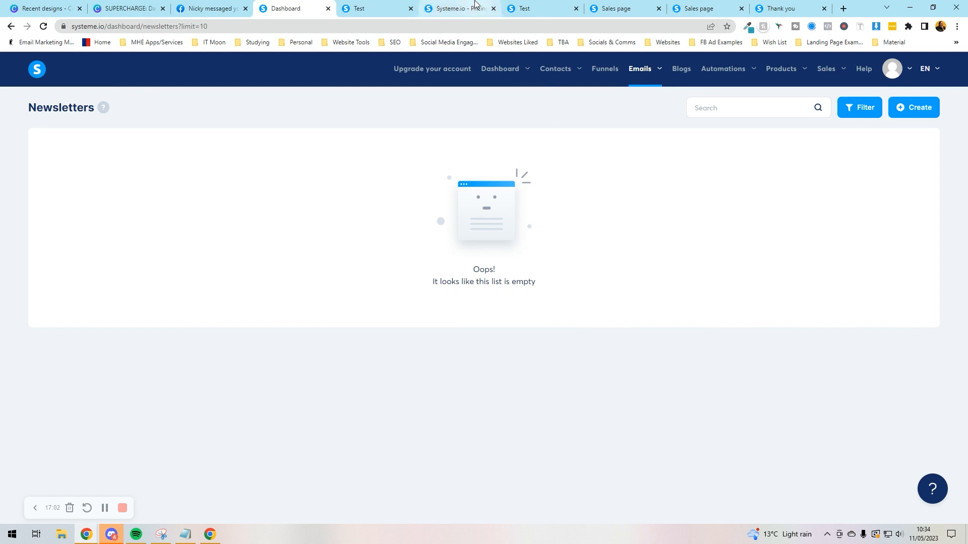
Step: Return to the pricing table and mark the Free plan's email campaign limit
{"action": "left_click", "coordinate": [443, 8]}
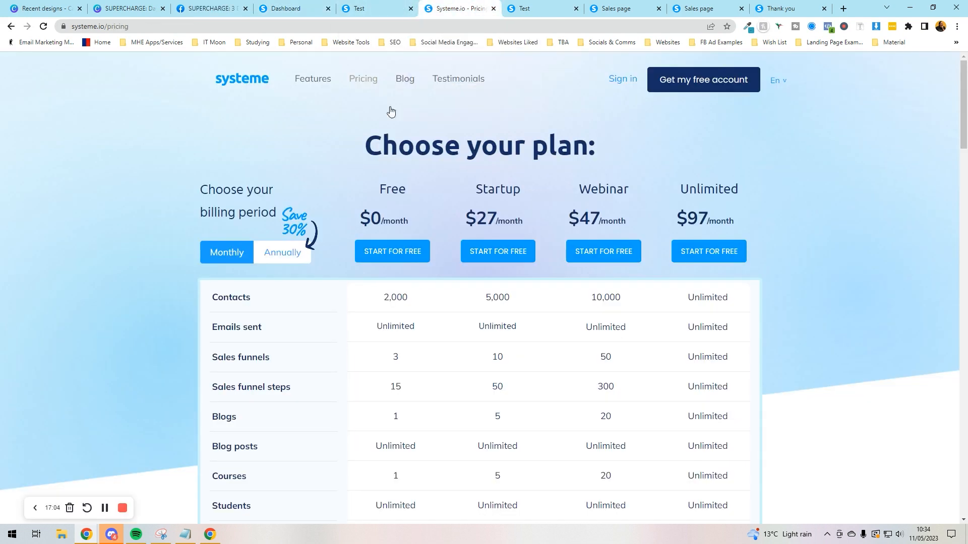
{"action": "scroll", "coordinate": [371, 305], "scroll_direction": "down", "scroll_amount": 8}
{"action": "scroll", "coordinate": [371, 298], "scroll_direction": "down", "scroll_amount": 2}
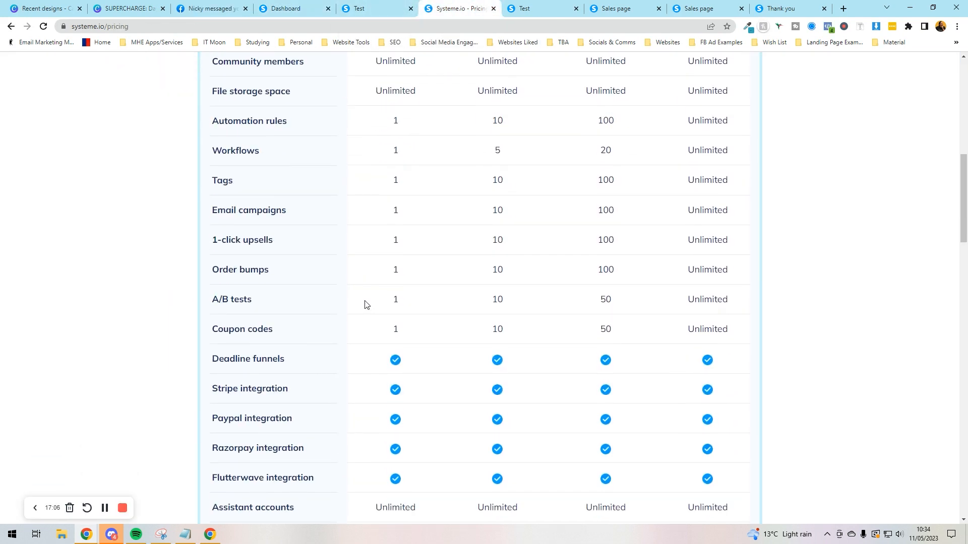
{"action": "double_click", "coordinate": [403, 210]}
{"action": "left_click", "coordinate": [403, 210]}
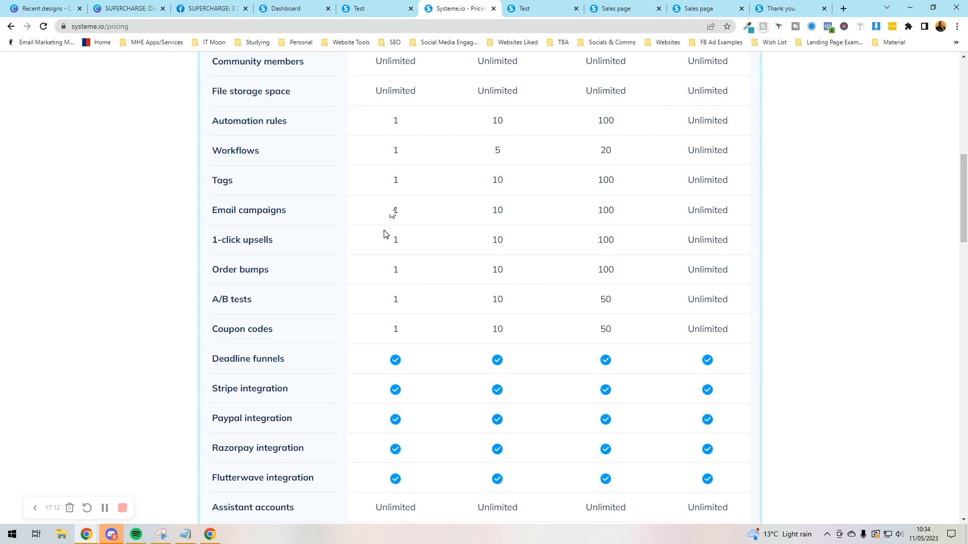
Step: Mark the Free plan's course limit and its limit of 3 sales funnels
{"action": "scroll", "coordinate": [385, 234], "scroll_direction": "up", "scroll_amount": 3}
{"action": "scroll", "coordinate": [386, 234], "scroll_direction": "up", "scroll_amount": 2}
{"action": "double_click", "coordinate": [395, 224]}
{"action": "left_click", "coordinate": [395, 224]}
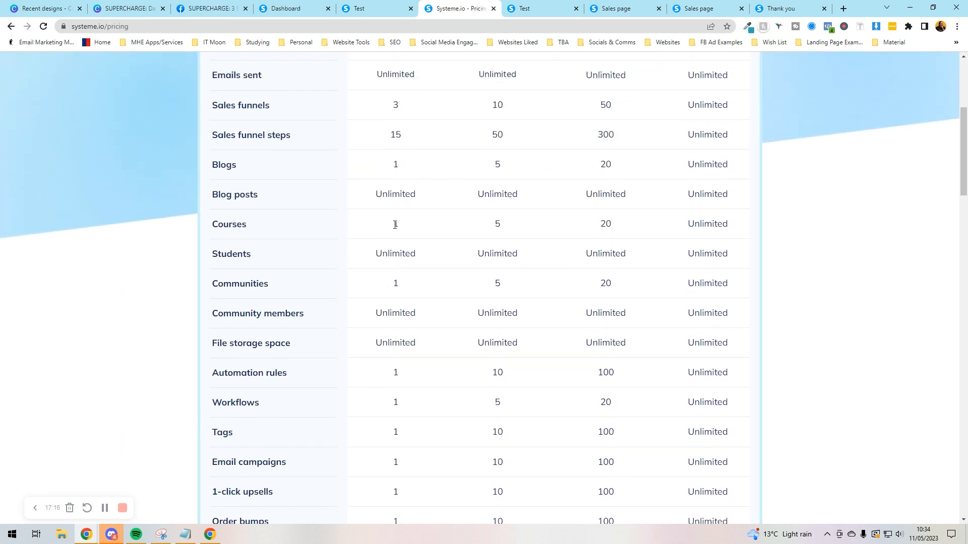
{"action": "scroll", "coordinate": [395, 224], "scroll_direction": "up", "scroll_amount": 2}
{"action": "double_click", "coordinate": [388, 194]}
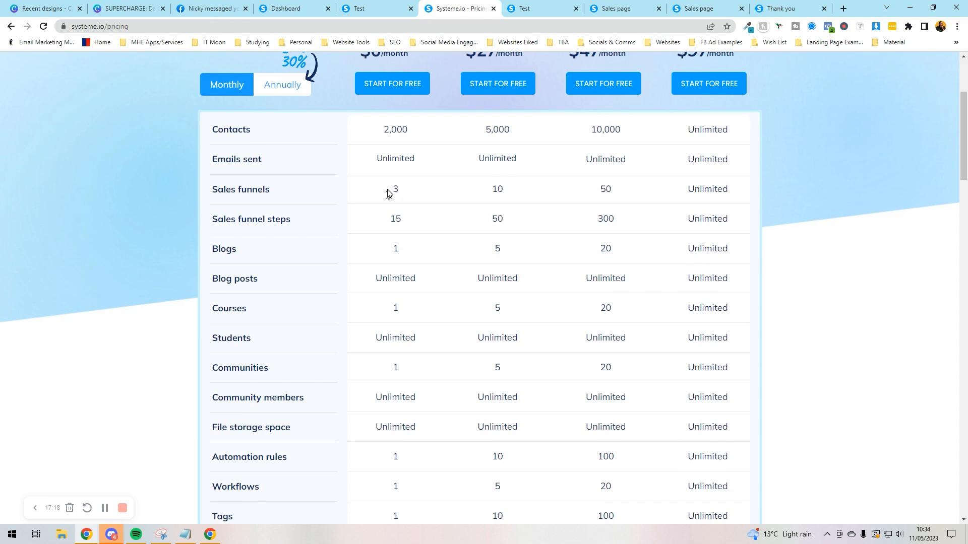
{"action": "left_click", "coordinate": [844, 9]}
Step: Load zapier.com and pick Systeme.io as the zap's trigger app
{"action": "type", "text": "zapier"}
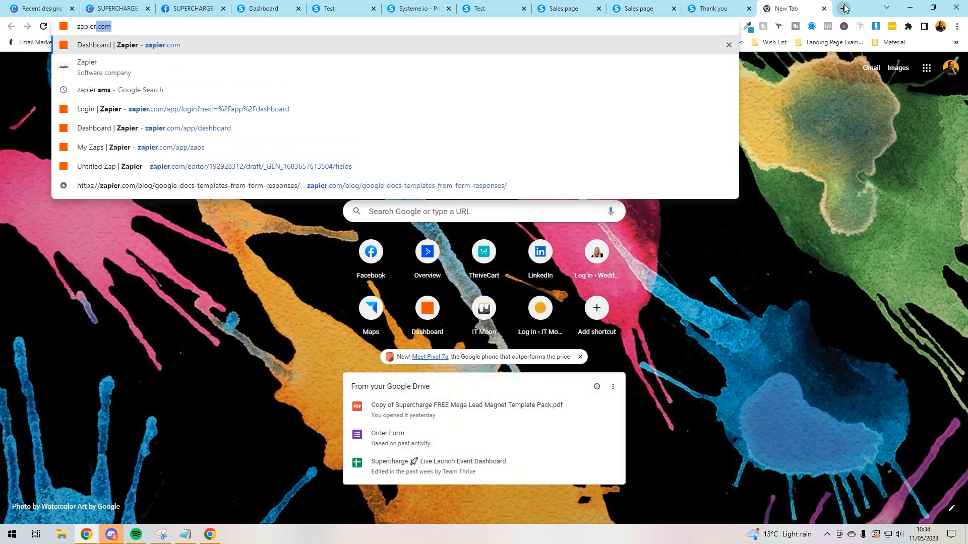
{"action": "key", "text": "Return"}
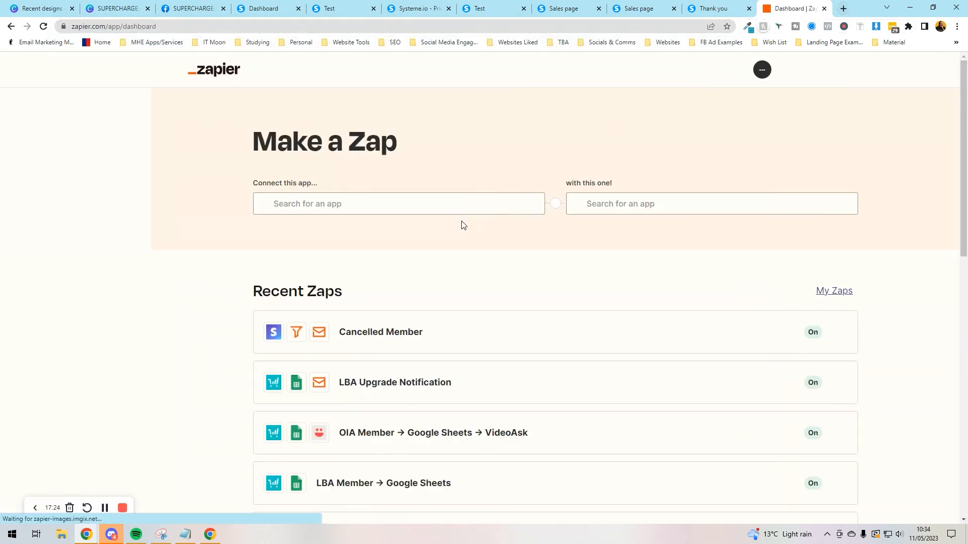
{"action": "left_click", "coordinate": [402, 228]}
{"action": "type", "text": "sys"}
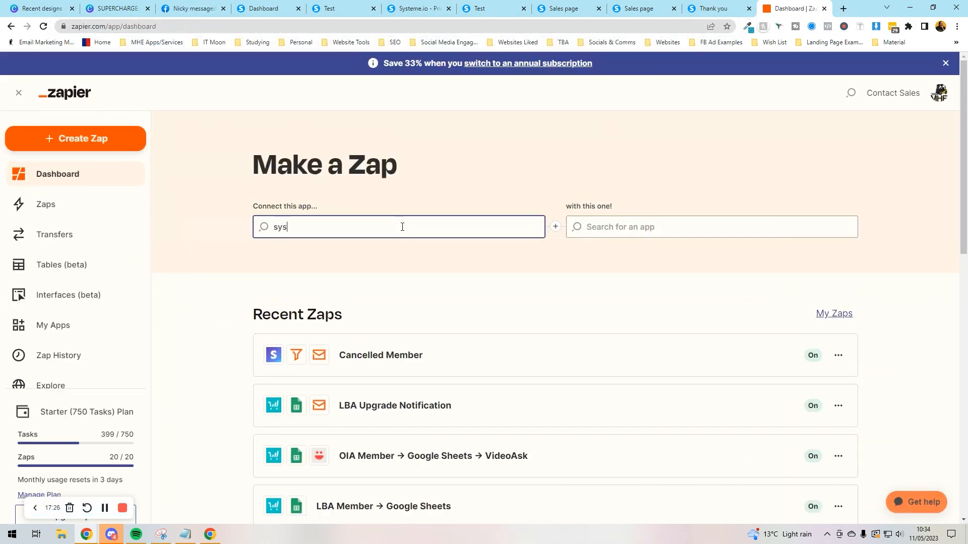
{"action": "left_click", "coordinate": [350, 260]}
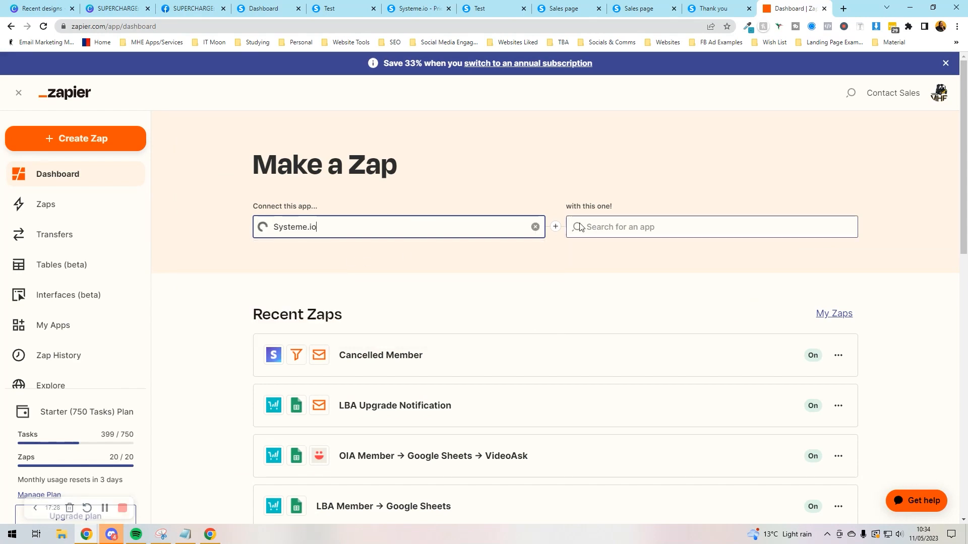
Step: Add MailerLite Classic as the action app and set the trigger to New Tag Added to Contact
{"action": "left_click", "coordinate": [596, 225]}
{"action": "type", "text": "mailer"}
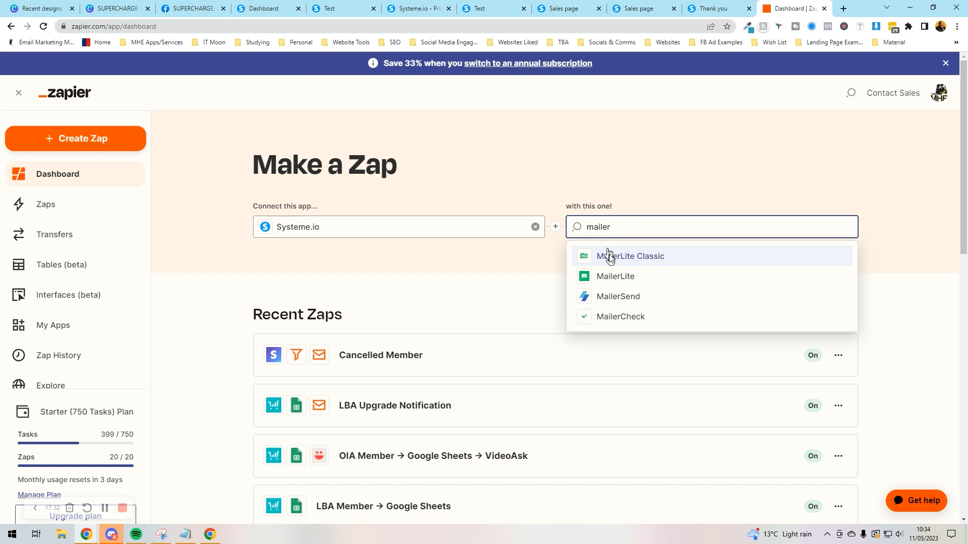
{"action": "left_click", "coordinate": [610, 256]}
{"action": "left_click", "coordinate": [400, 286]}
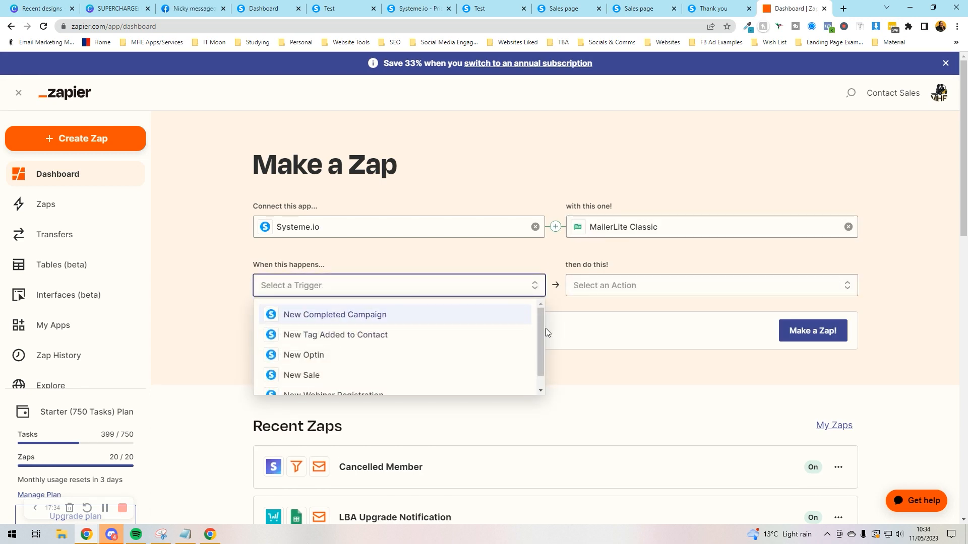
{"action": "left_click", "coordinate": [449, 341]}
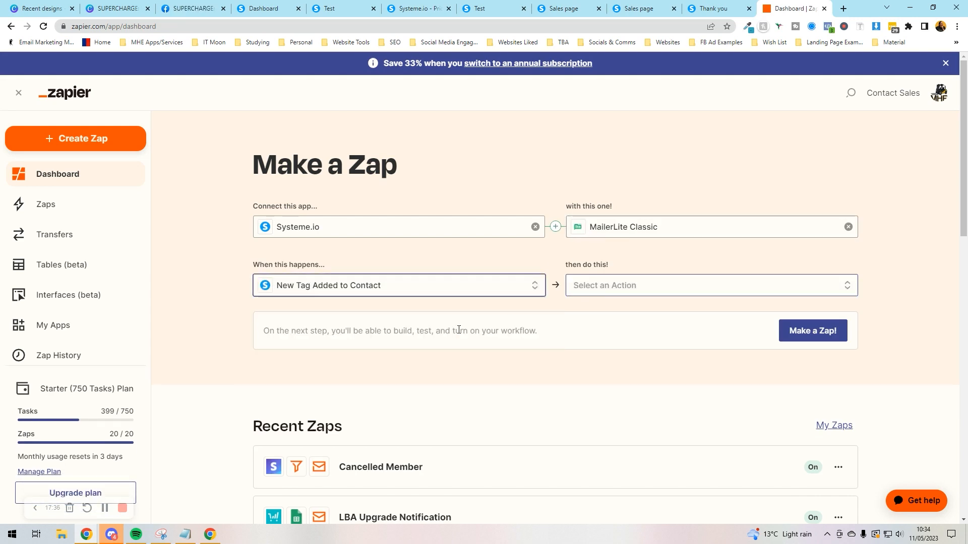
Step: On the pricing page, highlight the Startup plan's Email campaigns limit of 10
{"action": "left_click", "coordinate": [417, 8]}
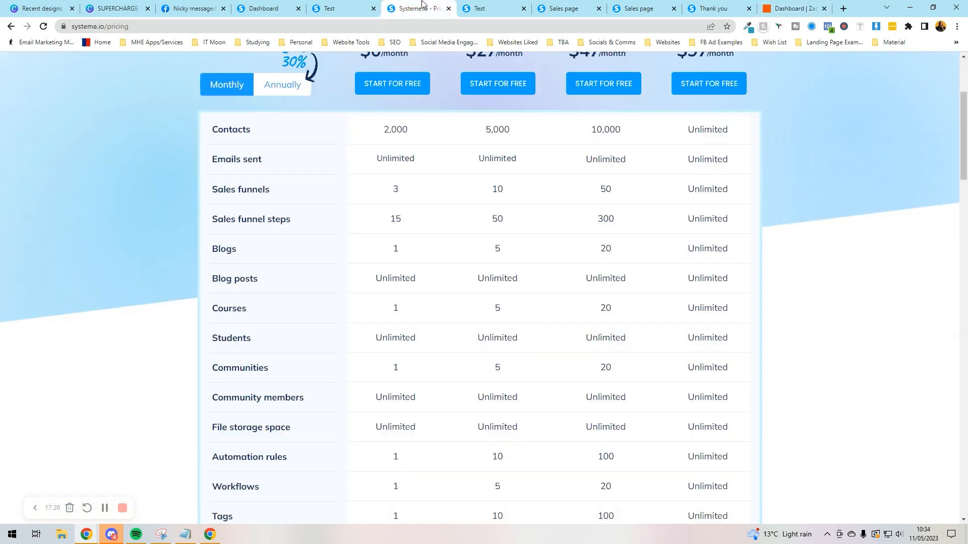
{"action": "scroll", "coordinate": [430, 267], "scroll_direction": "down", "scroll_amount": 5}
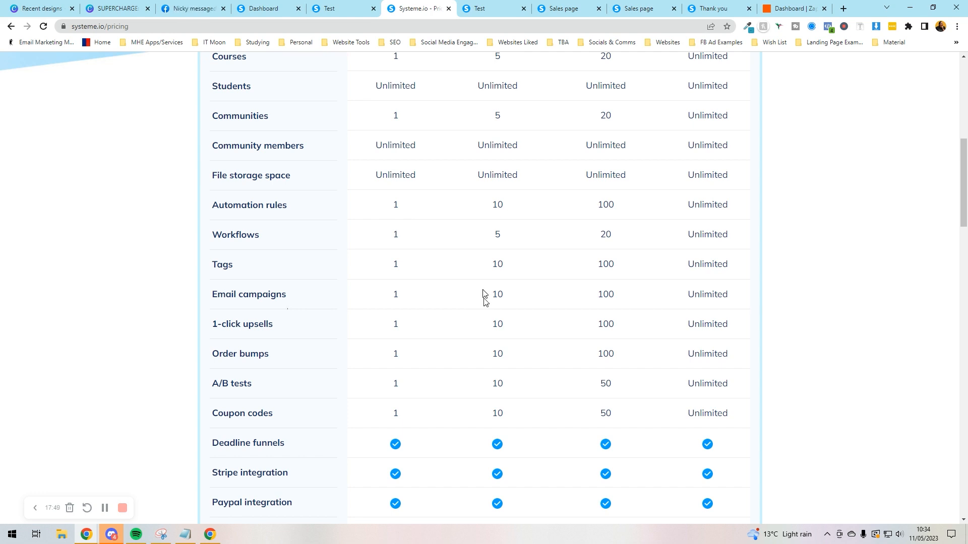
{"action": "scroll", "coordinate": [483, 294], "scroll_direction": "down", "scroll_amount": 2}
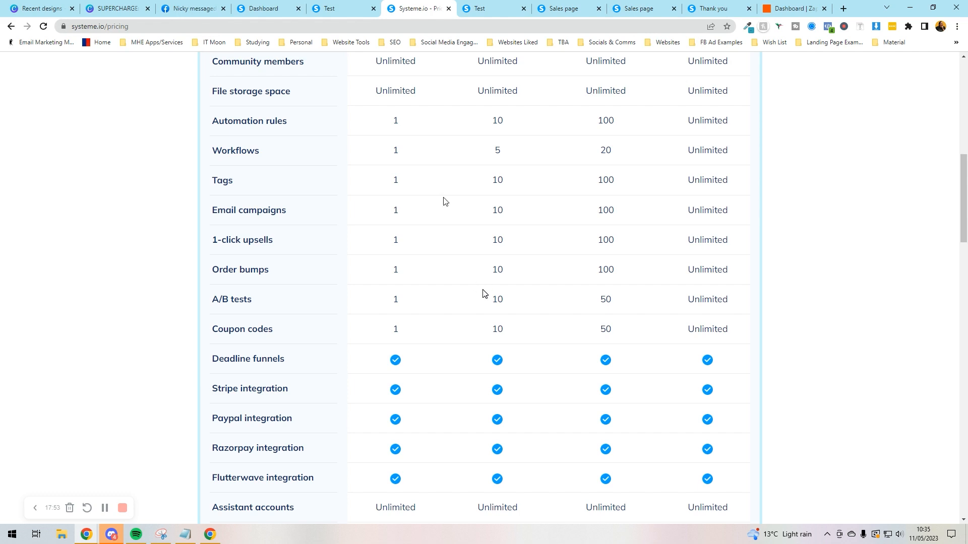
{"action": "double_click", "coordinate": [507, 217]}
{"action": "left_click", "coordinate": [507, 220]}
{"action": "double_click", "coordinate": [508, 220]}
{"action": "left_click", "coordinate": [508, 220]}
Step: Highlight the Startup plan's $27 price, then scroll through the comparison rows
{"action": "scroll", "coordinate": [494, 212], "scroll_direction": "up", "scroll_amount": 10}
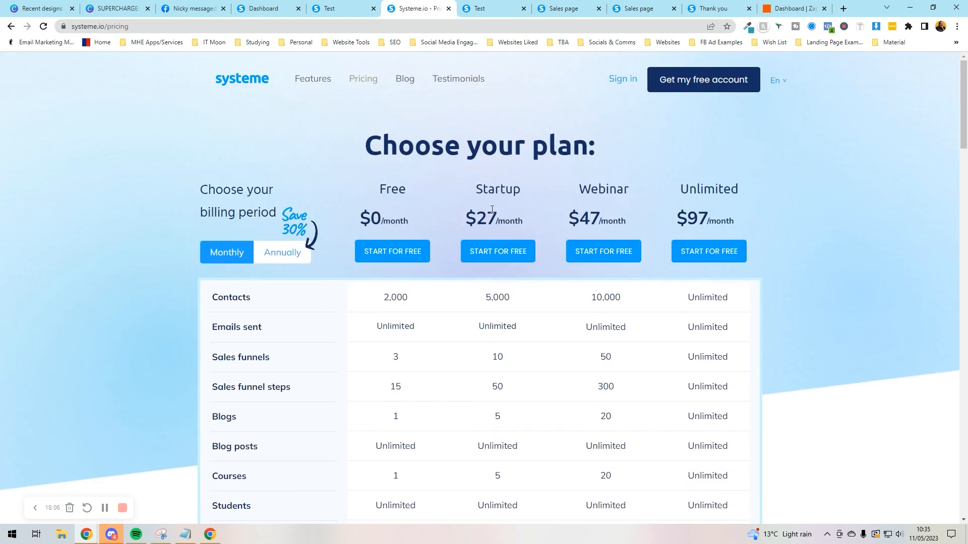
{"action": "mouse_move", "coordinate": [496, 215]}
{"action": "left_mouse_down"}
{"action": "mouse_move", "coordinate": [466, 217]}
{"action": "mouse_move", "coordinate": [496, 215]}
{"action": "left_mouse_up"}
{"action": "left_click", "coordinate": [492, 162]}
{"action": "scroll", "coordinate": [493, 189], "scroll_direction": "down", "scroll_amount": 1}
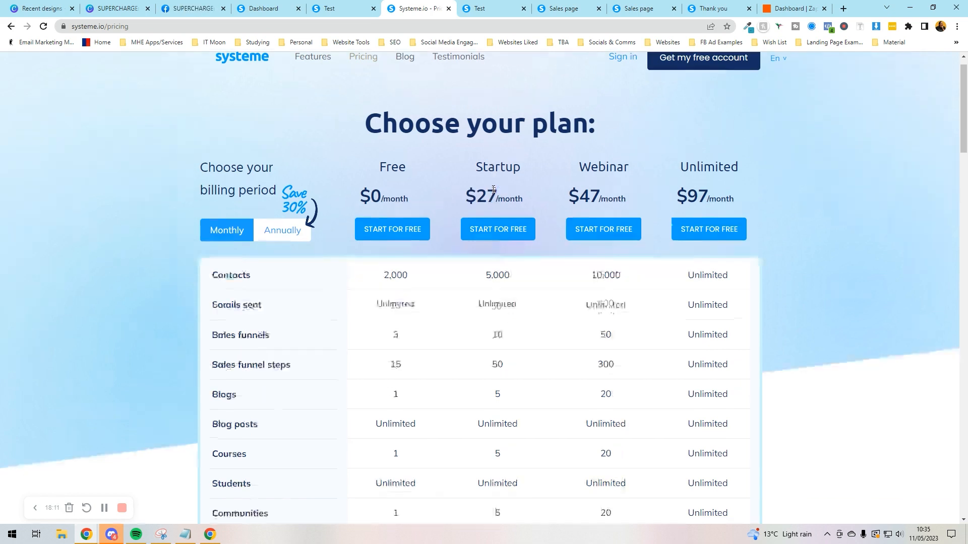
{"action": "scroll", "coordinate": [493, 189], "scroll_direction": "down", "scroll_amount": 12}
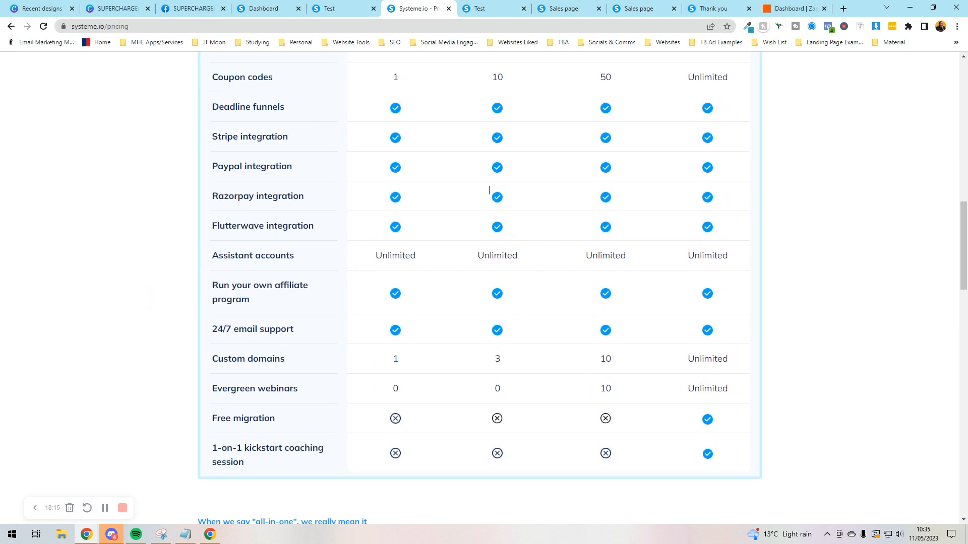
{"action": "scroll", "coordinate": [489, 190], "scroll_direction": "up", "scroll_amount": 10}
{"action": "scroll", "coordinate": [489, 190], "scroll_direction": "down", "scroll_amount": 12}
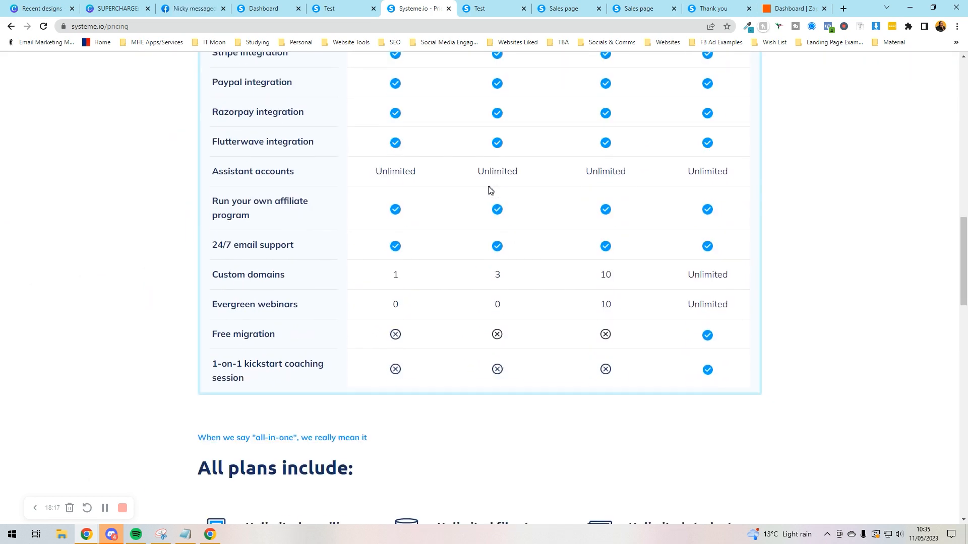
{"action": "scroll", "coordinate": [489, 190], "scroll_direction": "up", "scroll_amount": 10}
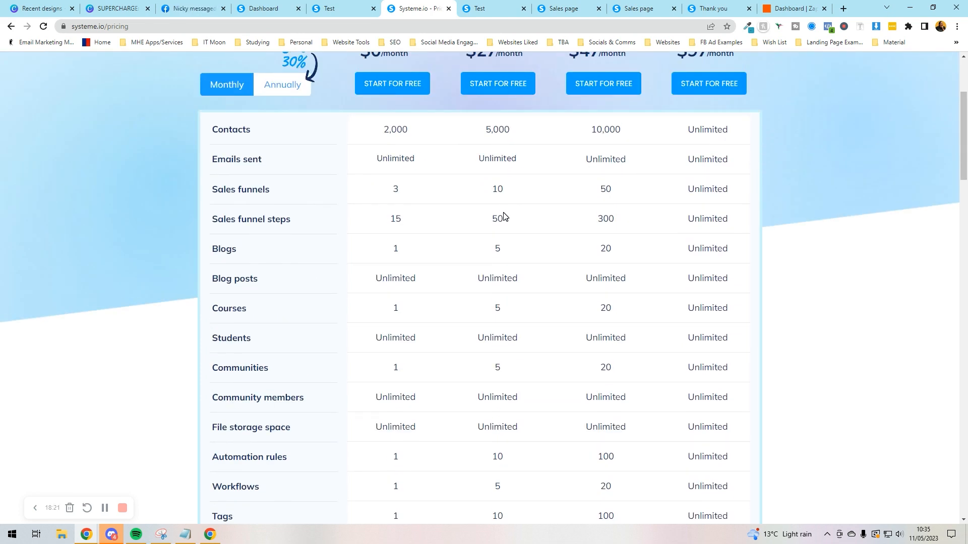
{"action": "scroll", "coordinate": [460, 191], "scroll_direction": "up", "scroll_amount": 2}
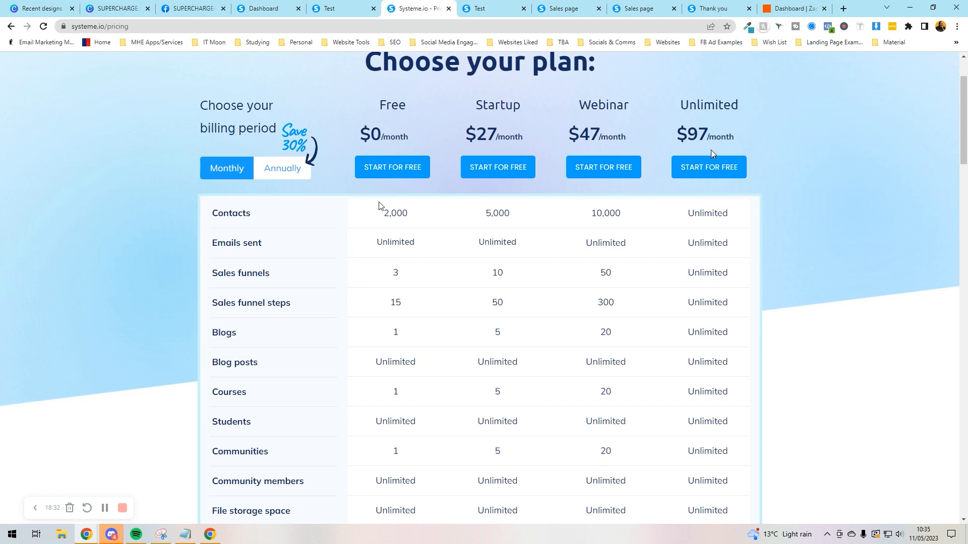
Step: Mark the $27 Startup price again and scan the table from contacts down to coaching sessions
{"action": "double_click", "coordinate": [479, 144]}
{"action": "left_click", "coordinate": [485, 208]}
{"action": "scroll", "coordinate": [484, 207], "scroll_direction": "down", "scroll_amount": 8}
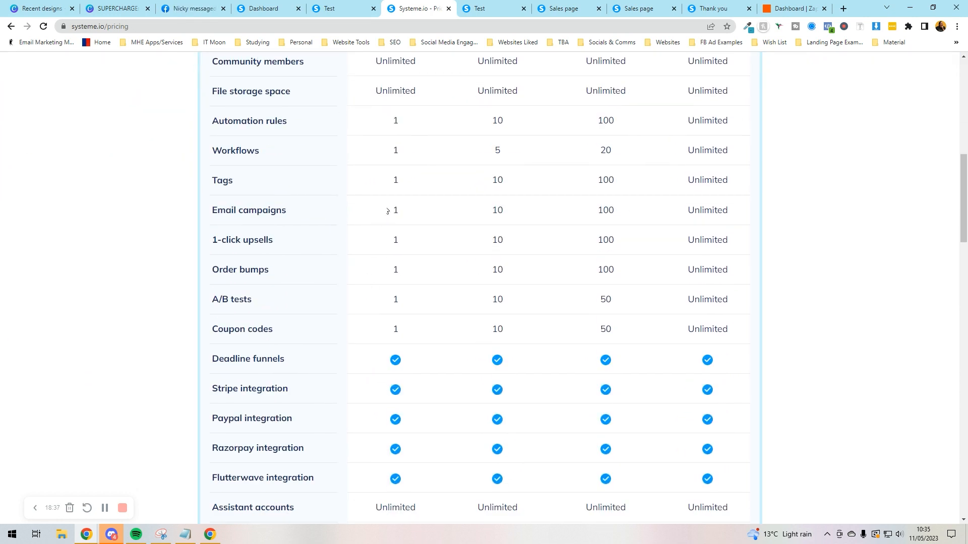
{"action": "scroll", "coordinate": [502, 212], "scroll_direction": "down", "scroll_amount": 2}
{"action": "scroll", "coordinate": [503, 212], "scroll_direction": "up", "scroll_amount": 2}
{"action": "scroll", "coordinate": [504, 234], "scroll_direction": "up", "scroll_amount": 10}
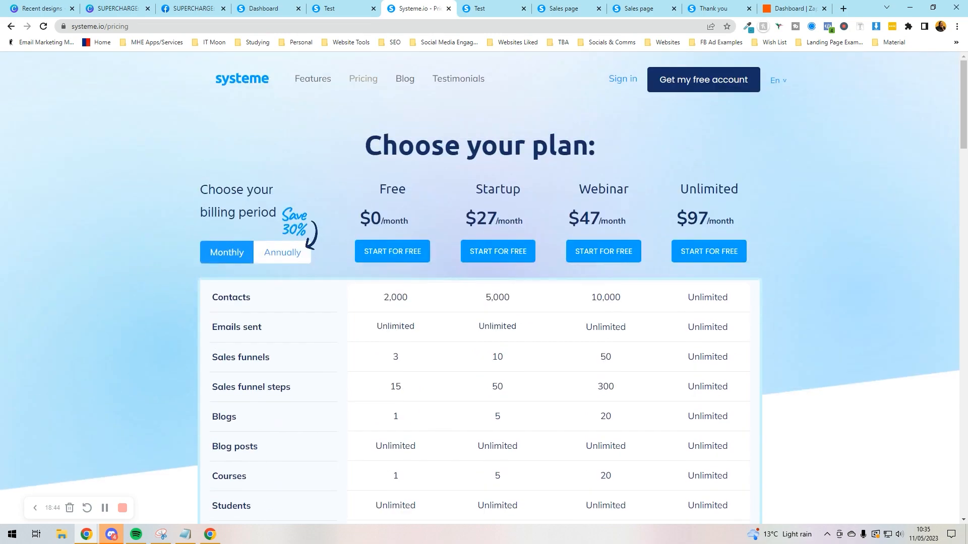